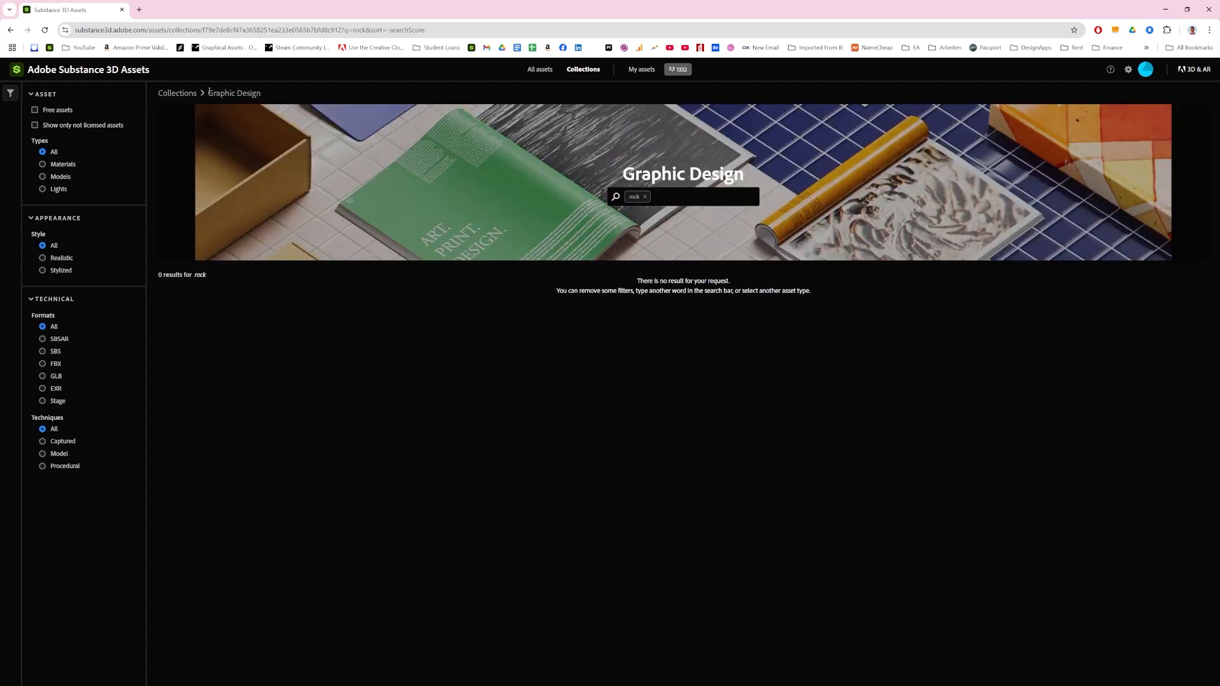
Leave the Graphic Design collection and search the full assets library for "rock".
{"action": "left_click", "coordinate": [64, 71]}
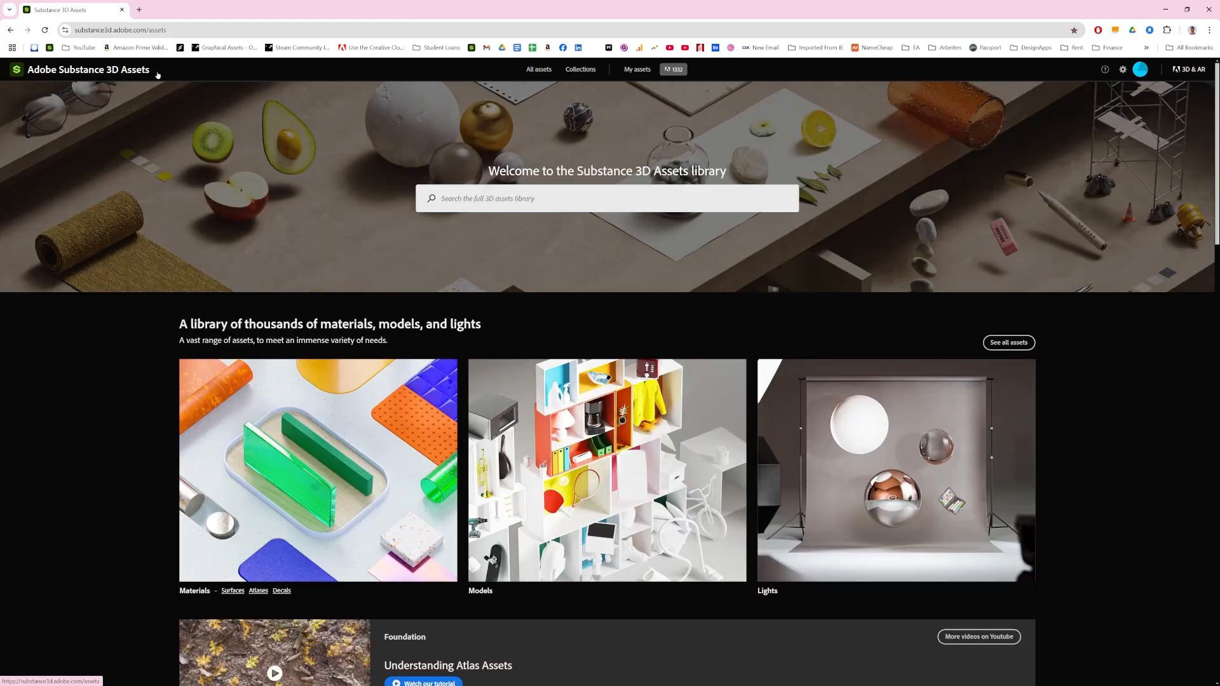
{"action": "left_click", "coordinate": [502, 197]}
{"action": "type", "text": "r"}
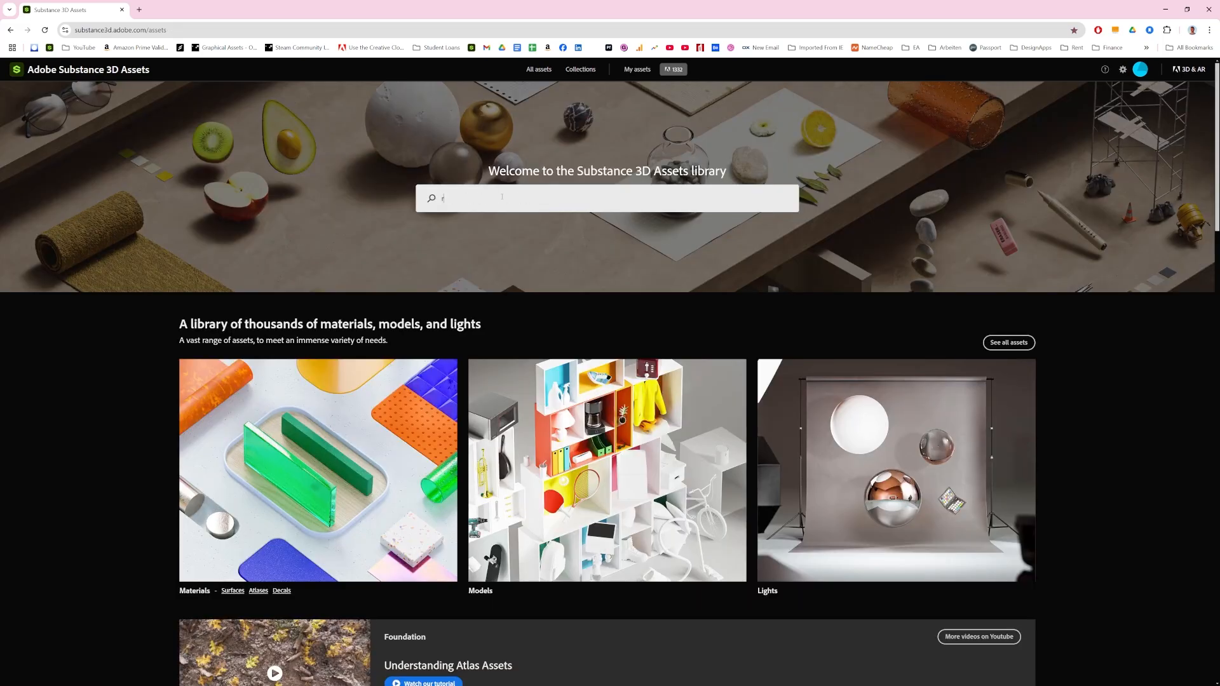
{"action": "type", "text": "ock"}
{"action": "key", "text": "Return"}
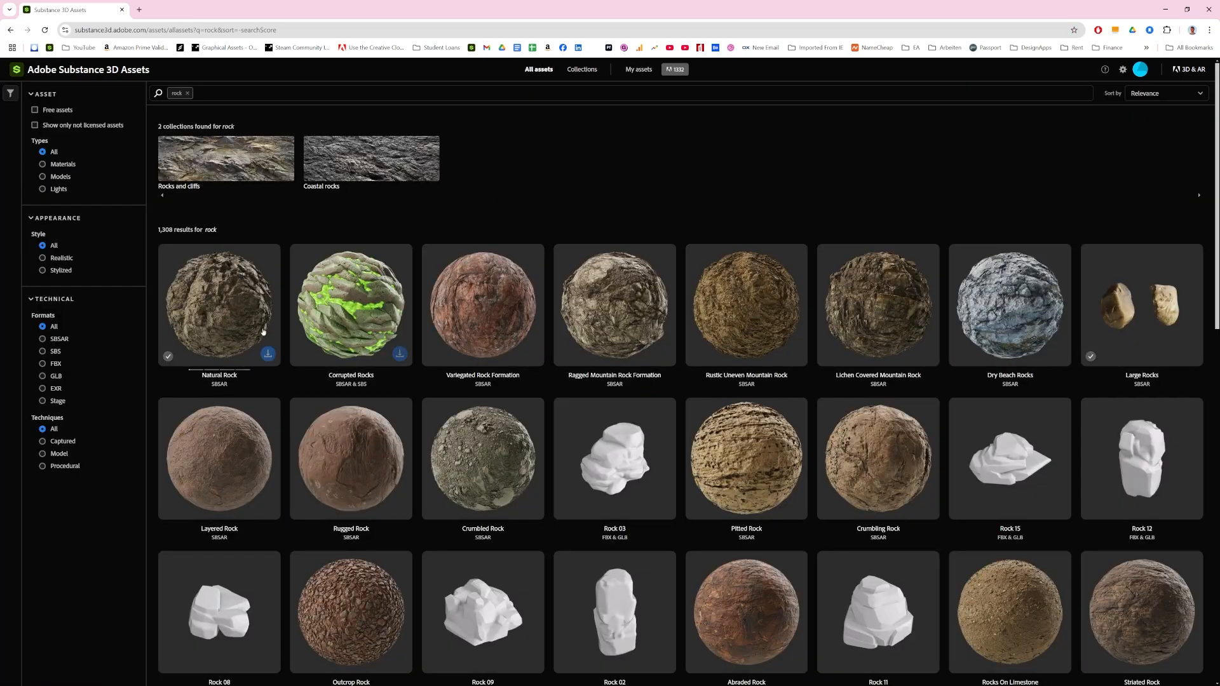
{"action": "scroll", "coordinate": [1157, 221], "scroll_direction": "down", "scroll_amount": 2}
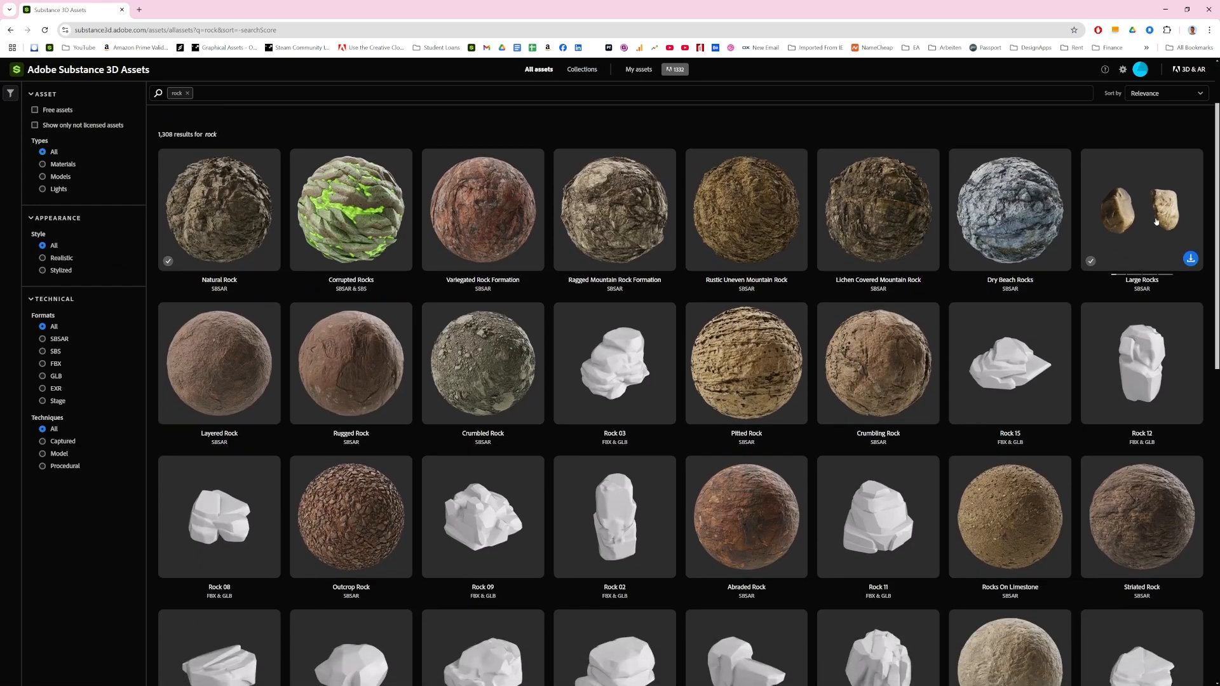
{"action": "scroll", "coordinate": [466, 347], "scroll_direction": "up", "scroll_amount": 2}
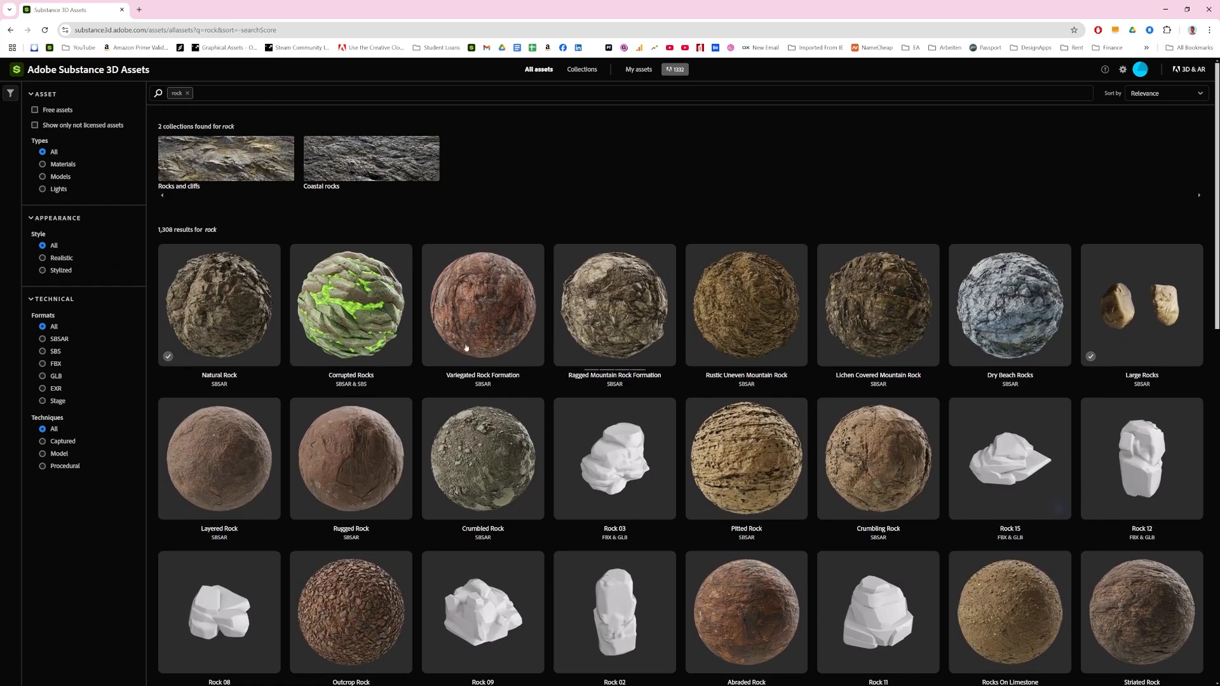
Restrict the rock results to materials and download the Cracked And Crumbling Rock material.
{"action": "left_click", "coordinate": [43, 165]}
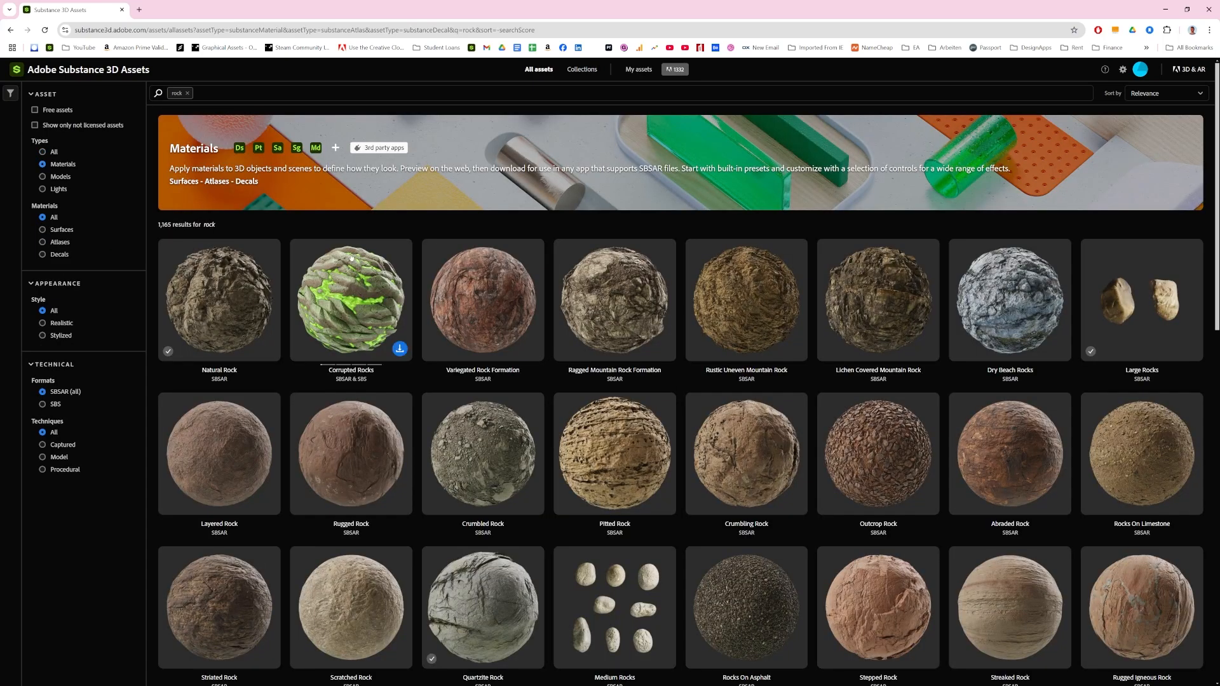
{"action": "scroll", "coordinate": [747, 464], "scroll_direction": "down", "scroll_amount": 2}
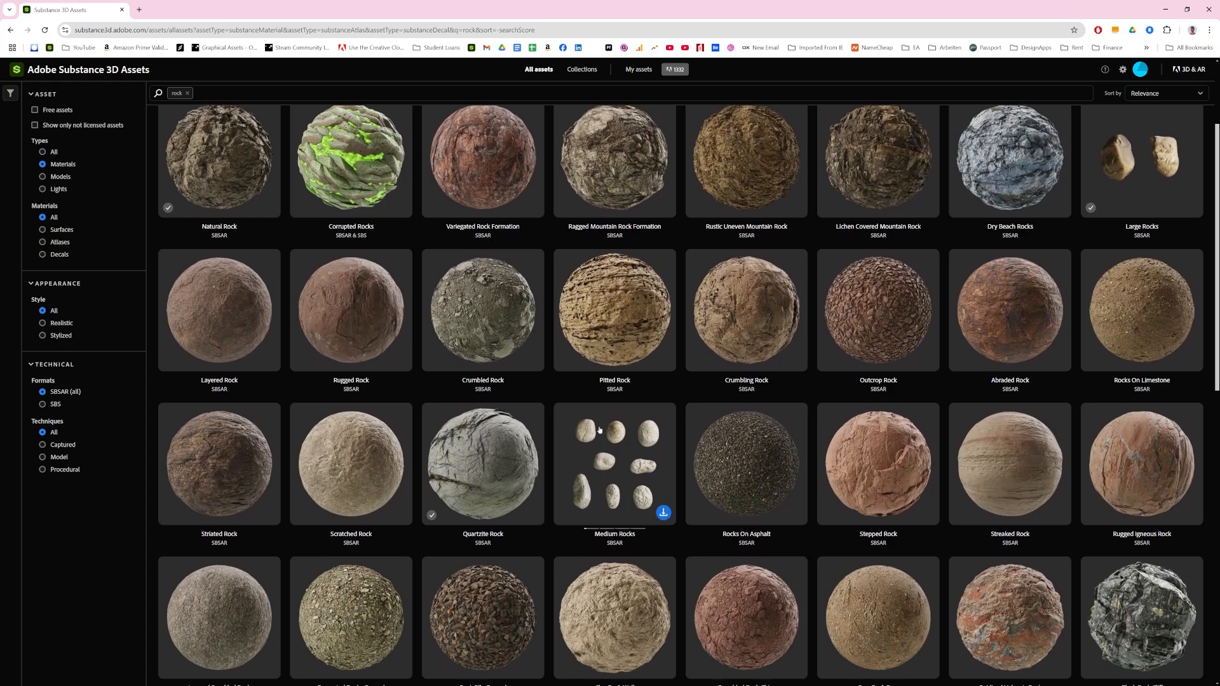
{"action": "scroll", "coordinate": [631, 417], "scroll_direction": "down", "scroll_amount": 2}
{"action": "scroll", "coordinate": [631, 417], "scroll_direction": "down", "scroll_amount": 5}
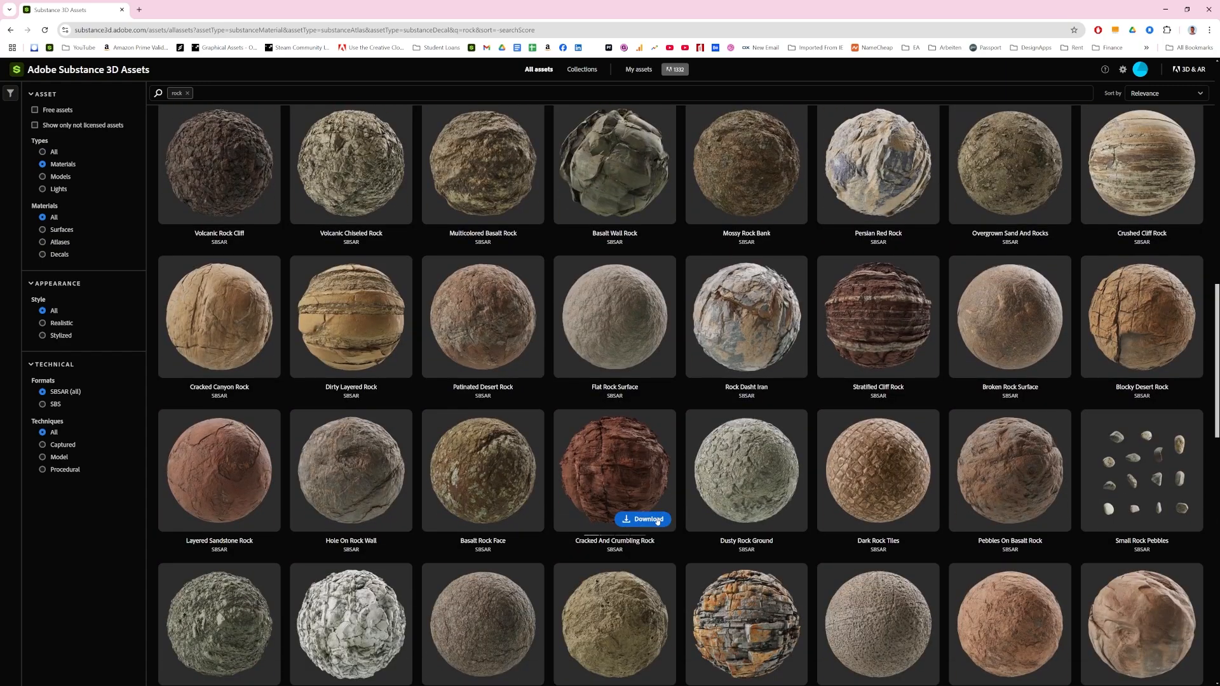
{"action": "left_click", "coordinate": [648, 519]}
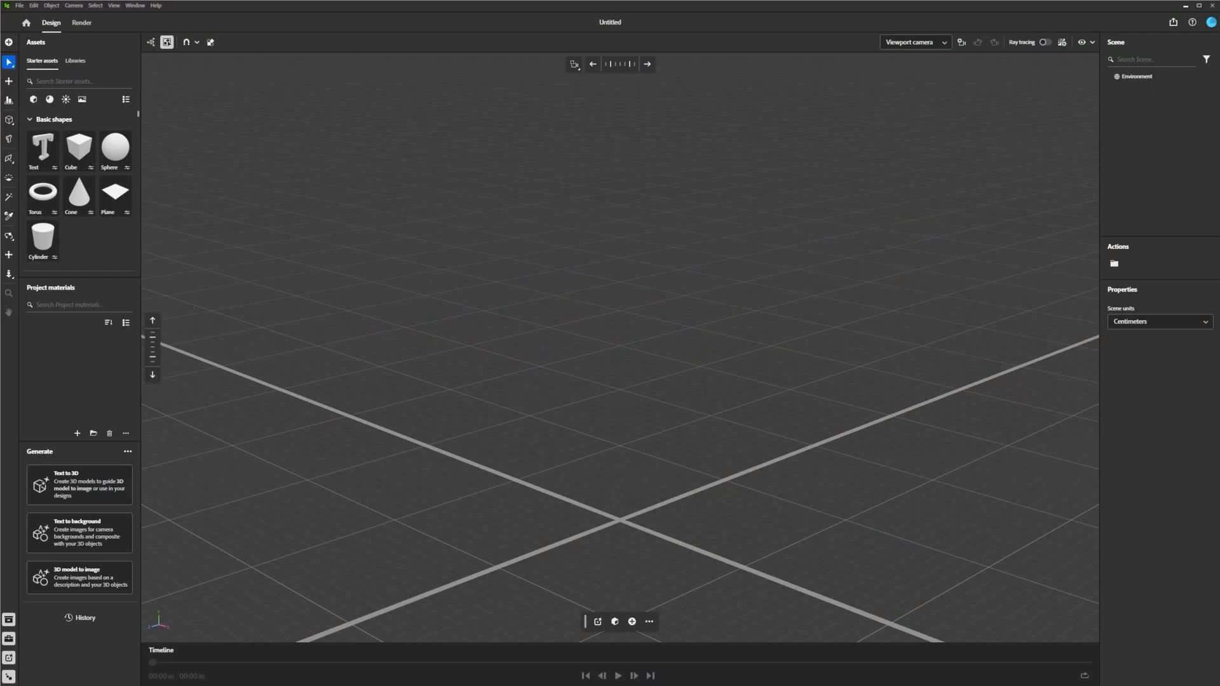
Switch to Substance 3D Stager, add a plane to the empty scene and create a camera.
{"action": "left_click_drag", "start_coordinate": [1166, 511], "coordinate": [756, 266]}
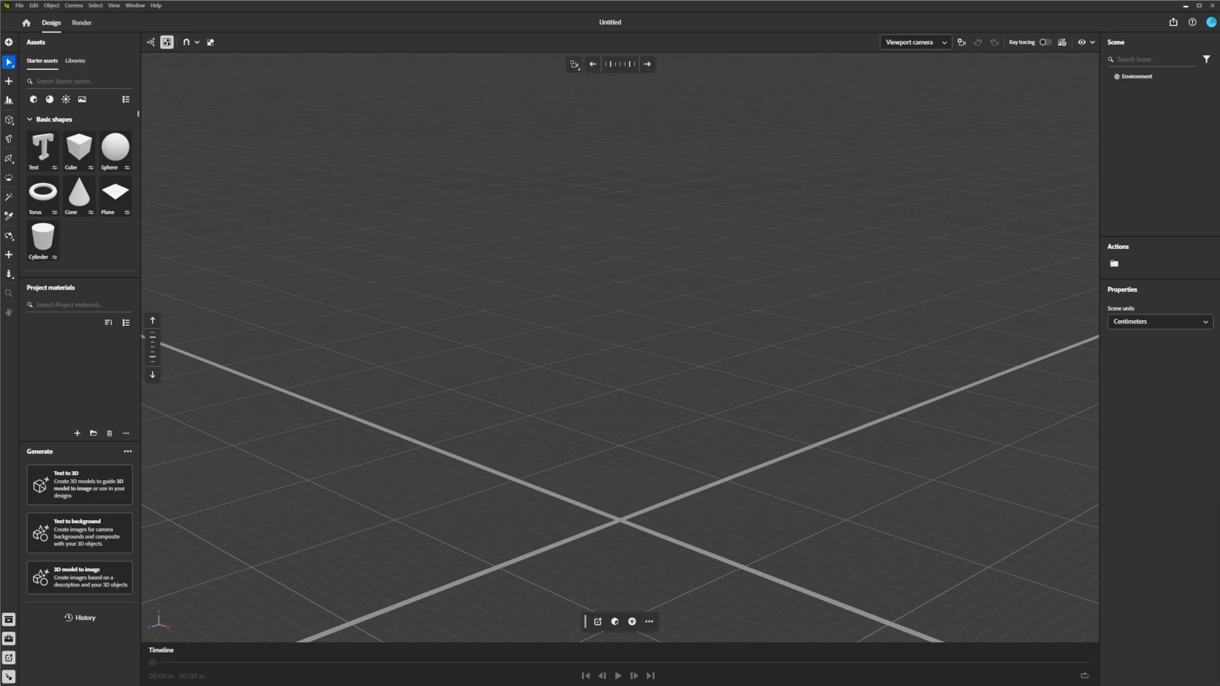
{"action": "left_click_drag", "start_coordinate": [1219, 591], "coordinate": [1219, 685]}
{"action": "left_click", "coordinate": [110, 195]}
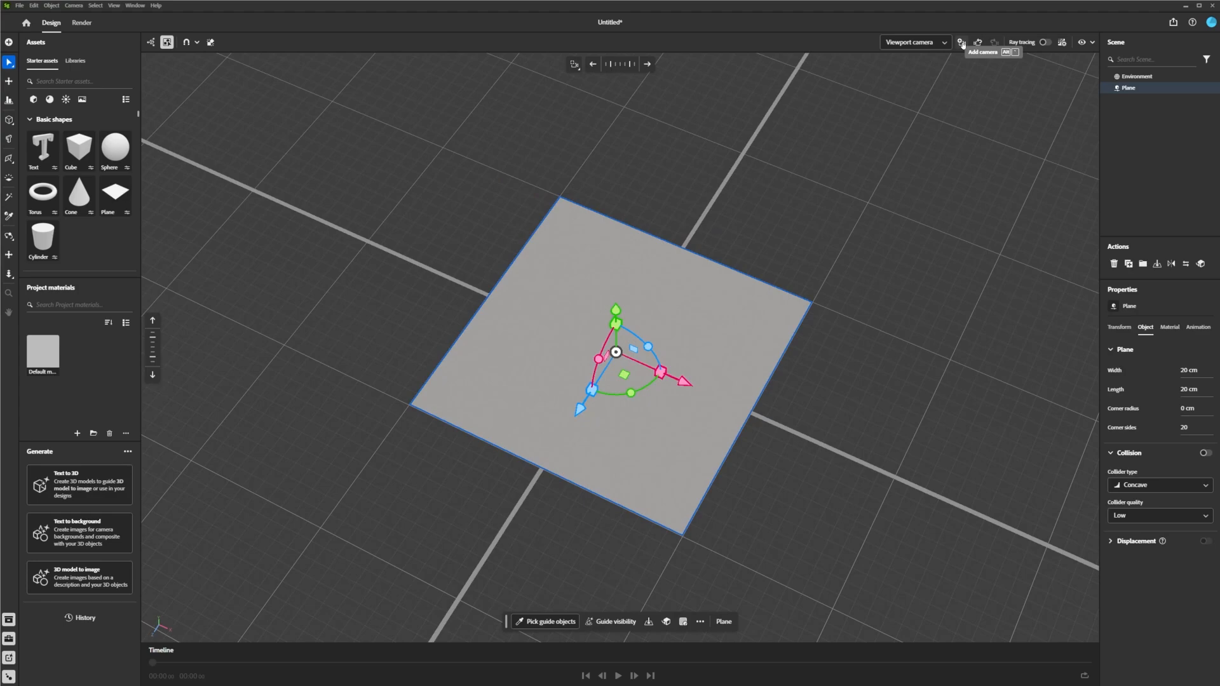
{"action": "left_click", "coordinate": [962, 44]}
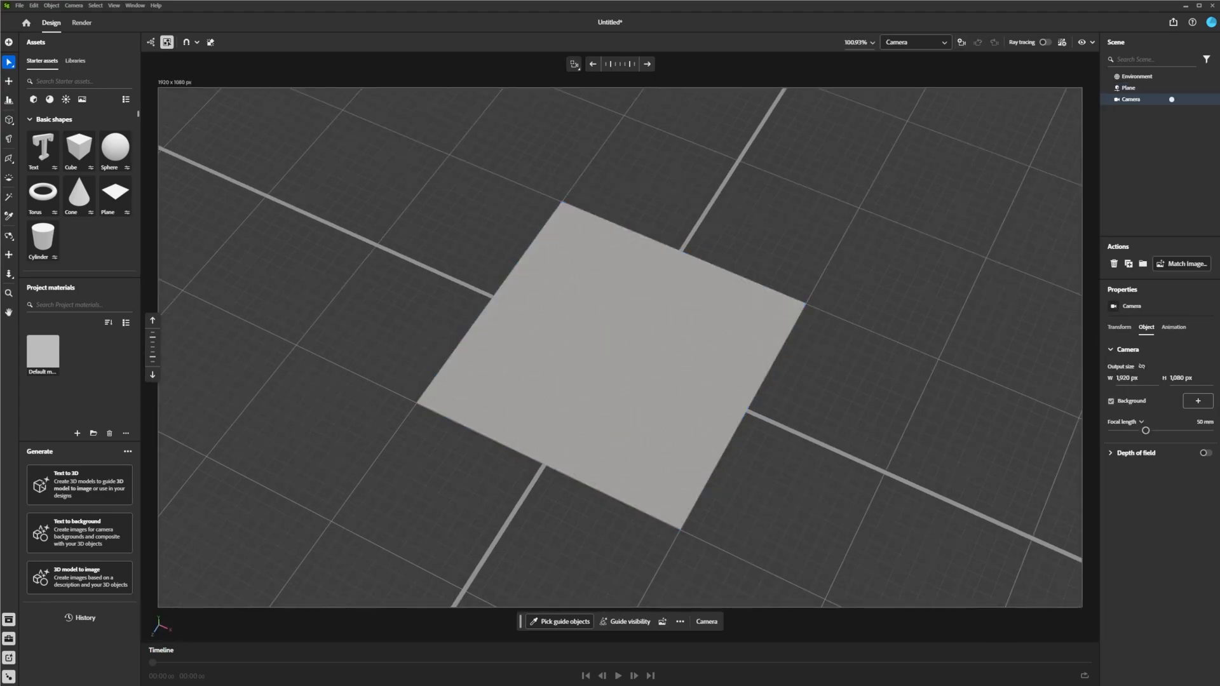
Apply the downloaded cracked_and_crumbling_rock material to the plane.
{"action": "left_click_drag", "start_coordinate": [1002, 493], "coordinate": [639, 350]}
{"action": "right_click_drag", "start_coordinate": [492, 323], "coordinate": [556, 281]}
{"action": "right_click_drag", "start_coordinate": [645, 356], "coordinate": [579, 389]}
{"action": "scroll", "coordinate": [579, 389], "scroll_direction": "up", "scroll_amount": 3}
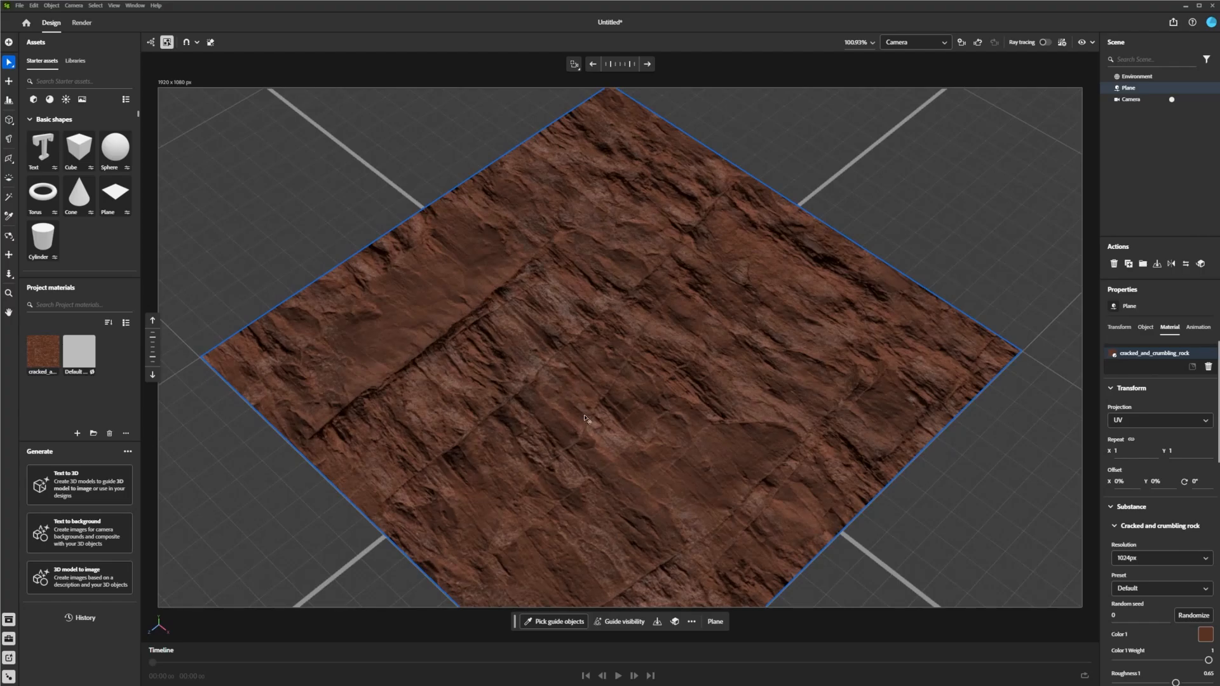
{"action": "right_click_drag", "start_coordinate": [585, 418], "coordinate": [610, 392]}
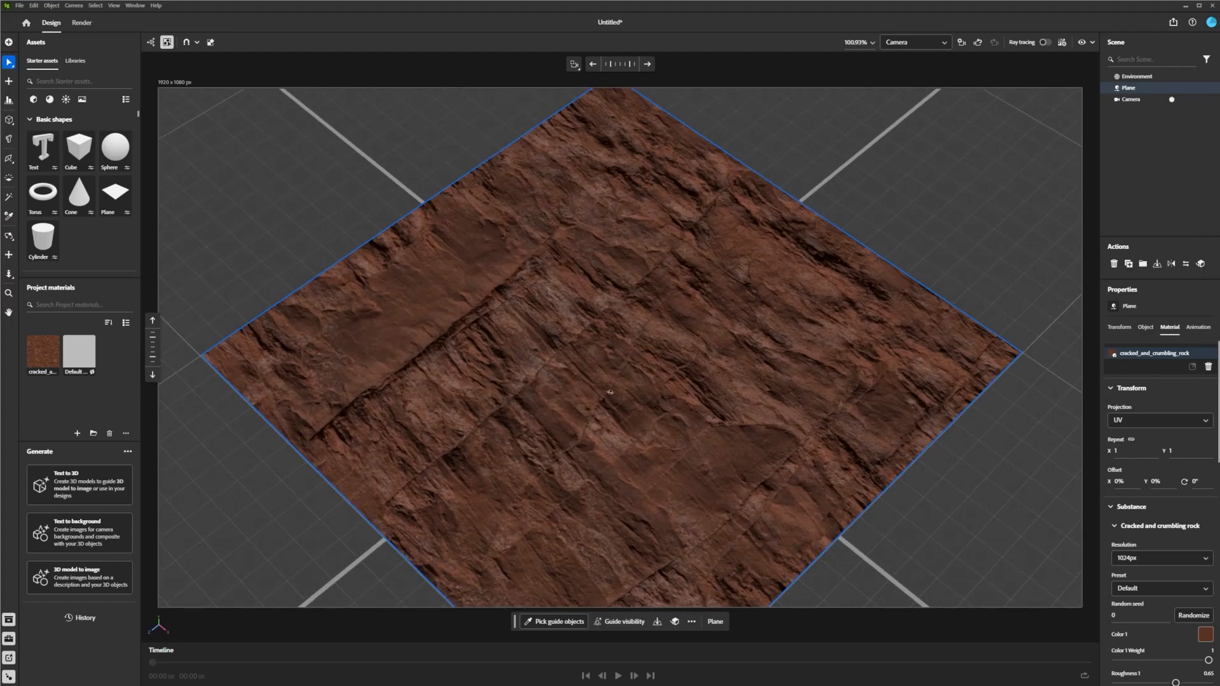
Turn on ray tracing for the view of the rock-covered plane.
{"action": "left_click", "coordinate": [1045, 43]}
{"action": "mouse_move", "coordinate": [658, 349]}
{"action": "right_mouse_down"}
{"action": "mouse_move", "coordinate": [660, 328]}
{"action": "mouse_move", "coordinate": [642, 331]}
{"action": "right_mouse_up"}
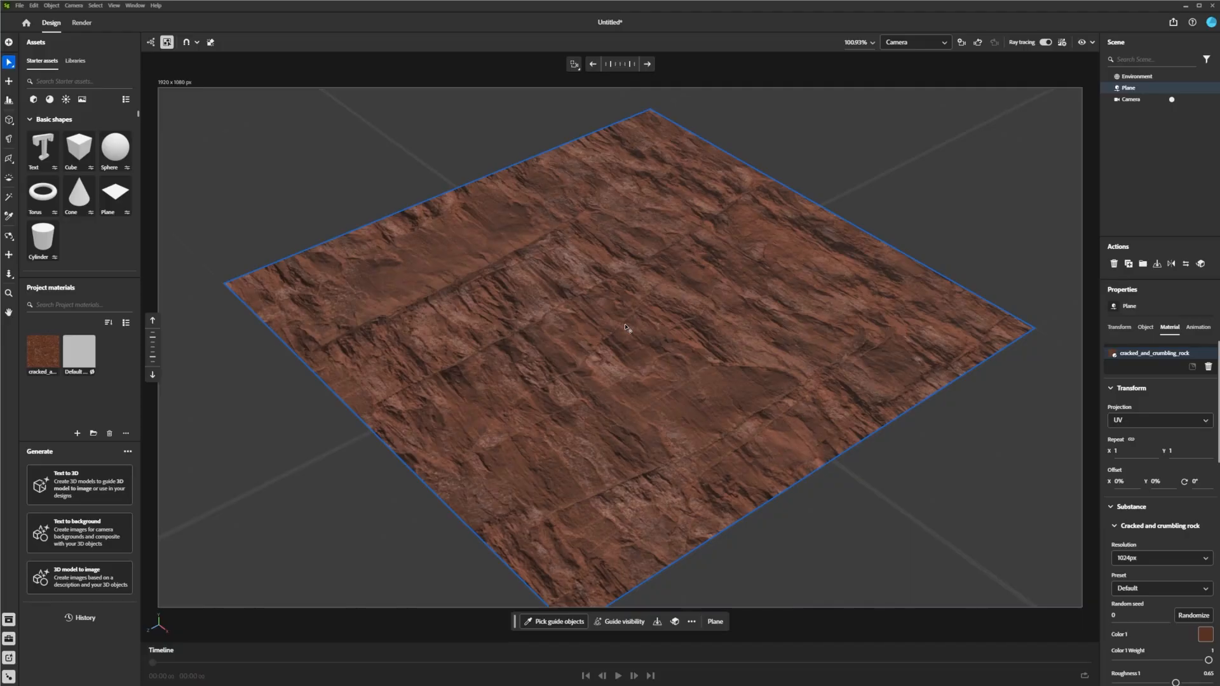
{"action": "right_click_drag", "start_coordinate": [616, 408], "coordinate": [655, 393]}
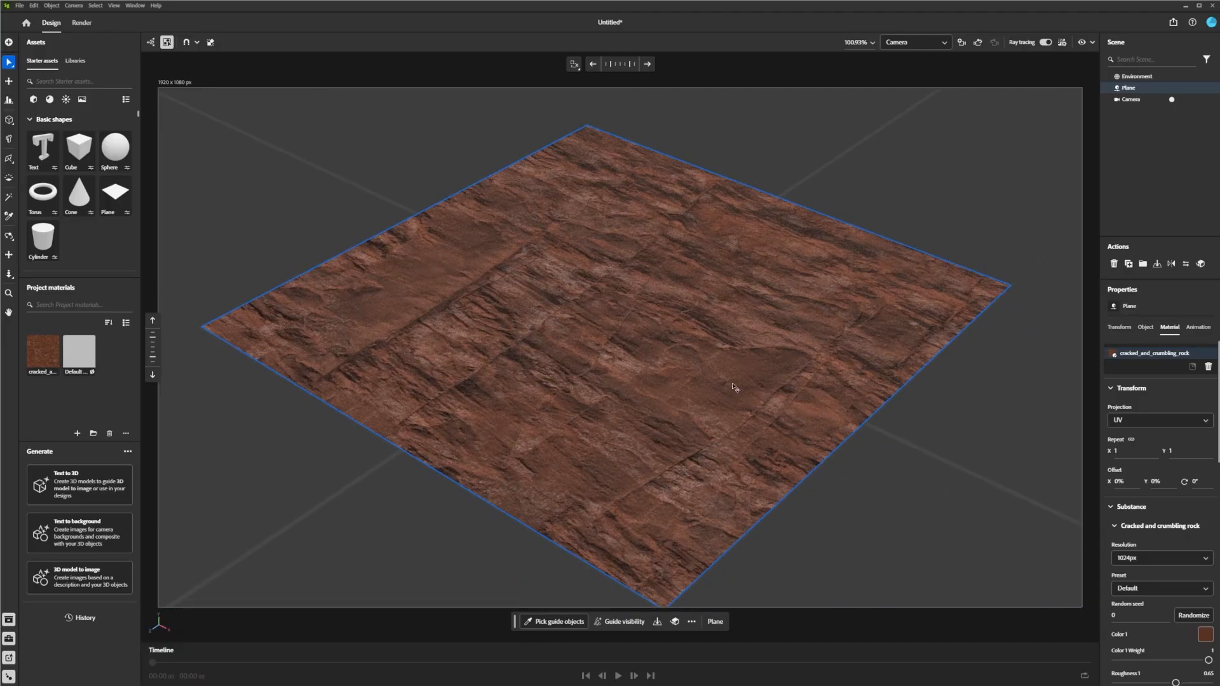
{"action": "right_click_drag", "start_coordinate": [696, 464], "coordinate": [719, 439]}
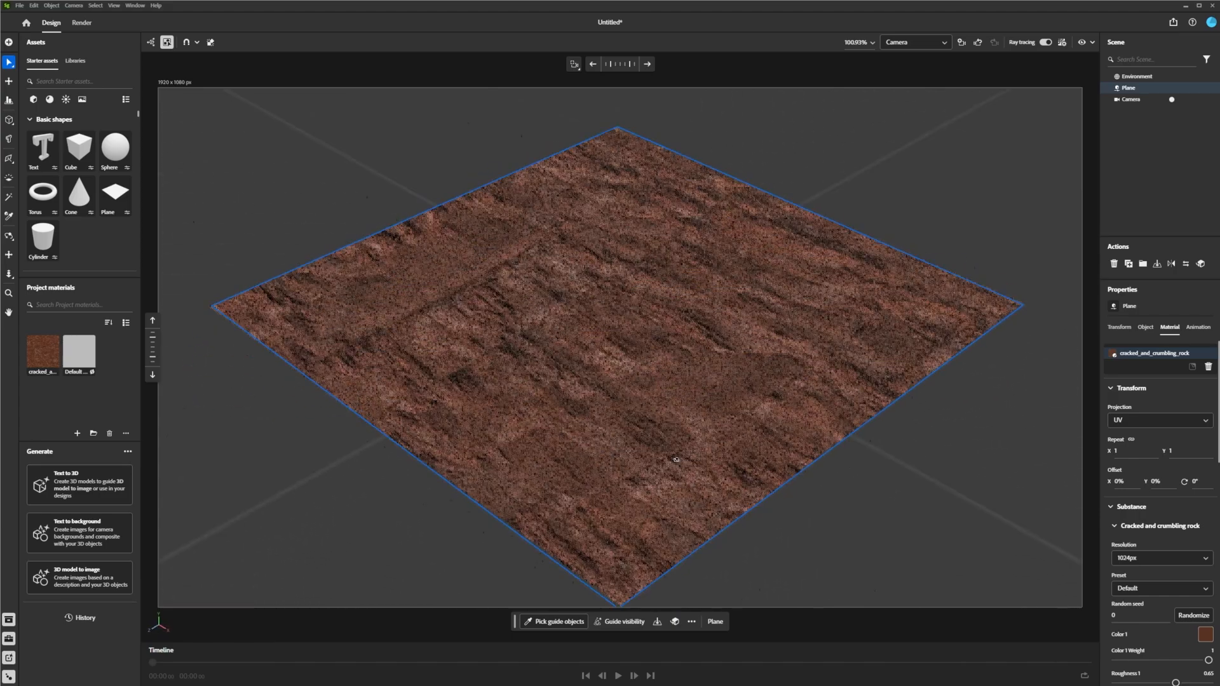
Enable displacement on the plane and set its tessellation mode to Uniform (total face budget).
{"action": "left_click", "coordinate": [1146, 327]}
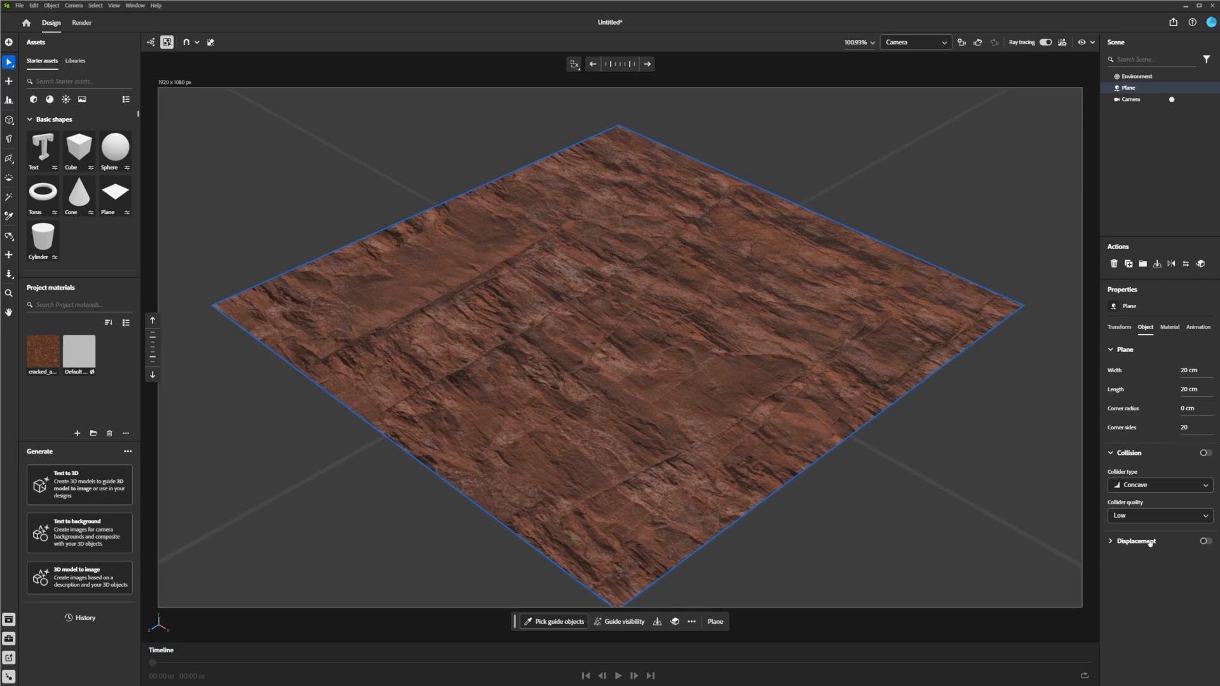
{"action": "left_click", "coordinate": [1206, 542]}
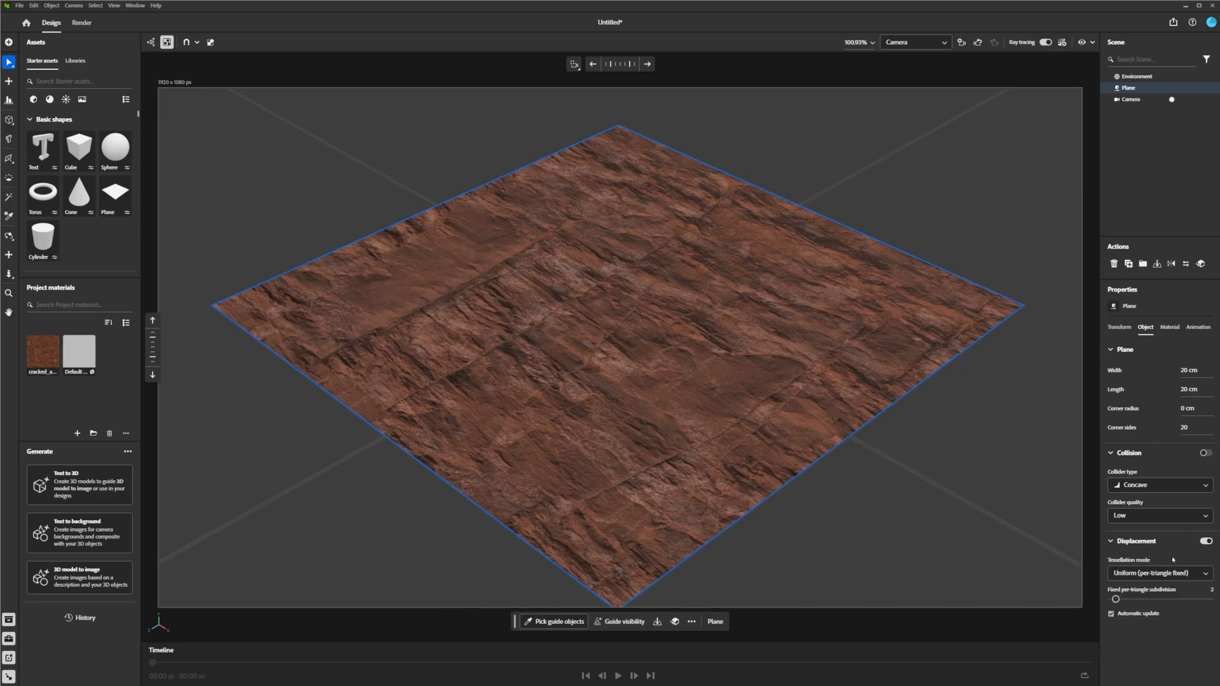
{"action": "left_click", "coordinate": [1133, 574]}
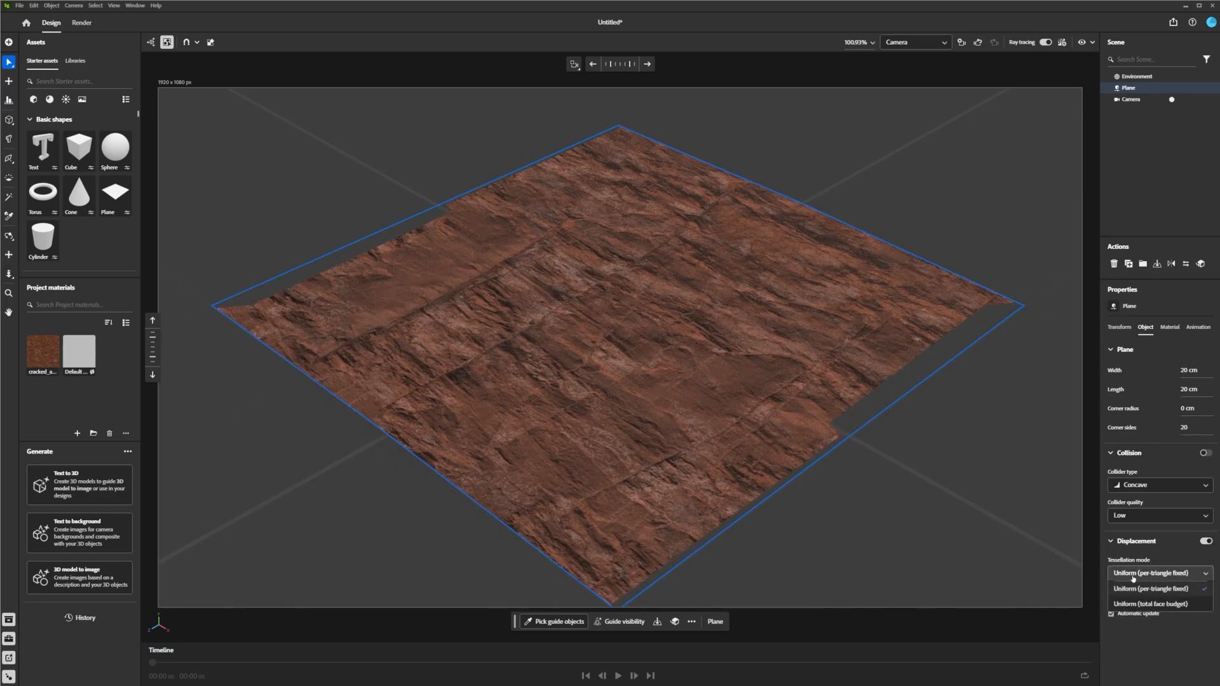
{"action": "left_click", "coordinate": [1170, 606]}
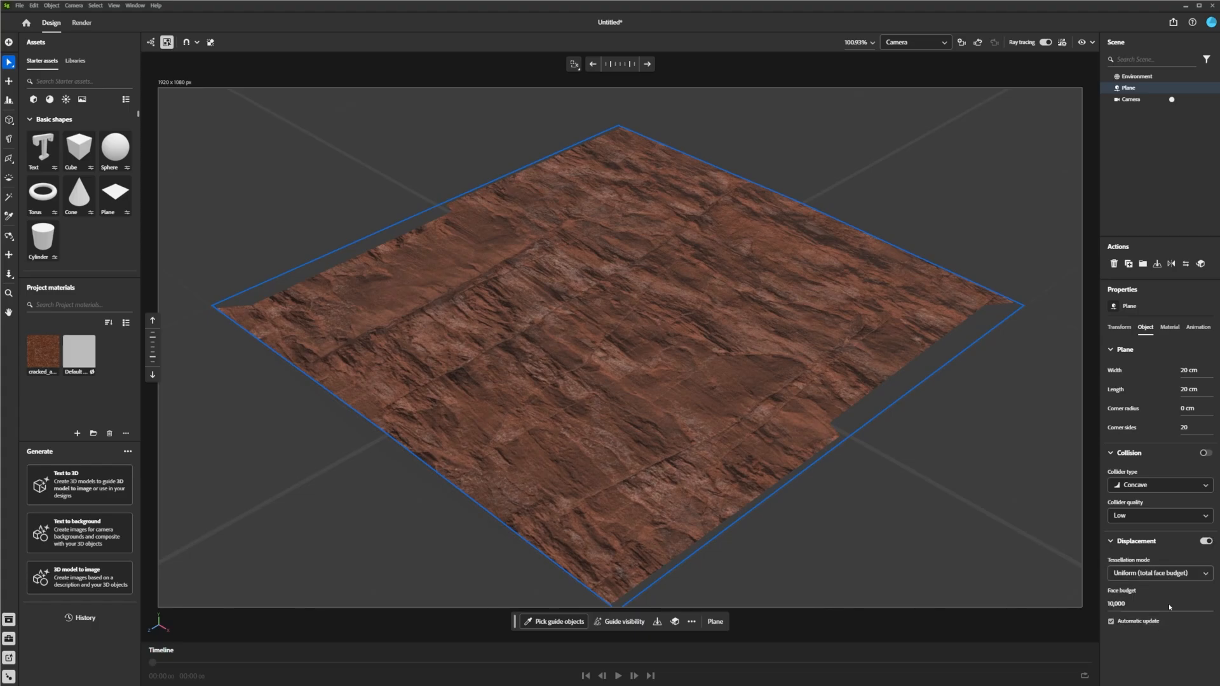
Set the face budget of the plane's displacement to 1,000,000.
{"action": "right_click_drag", "start_coordinate": [569, 405], "coordinate": [701, 381]}
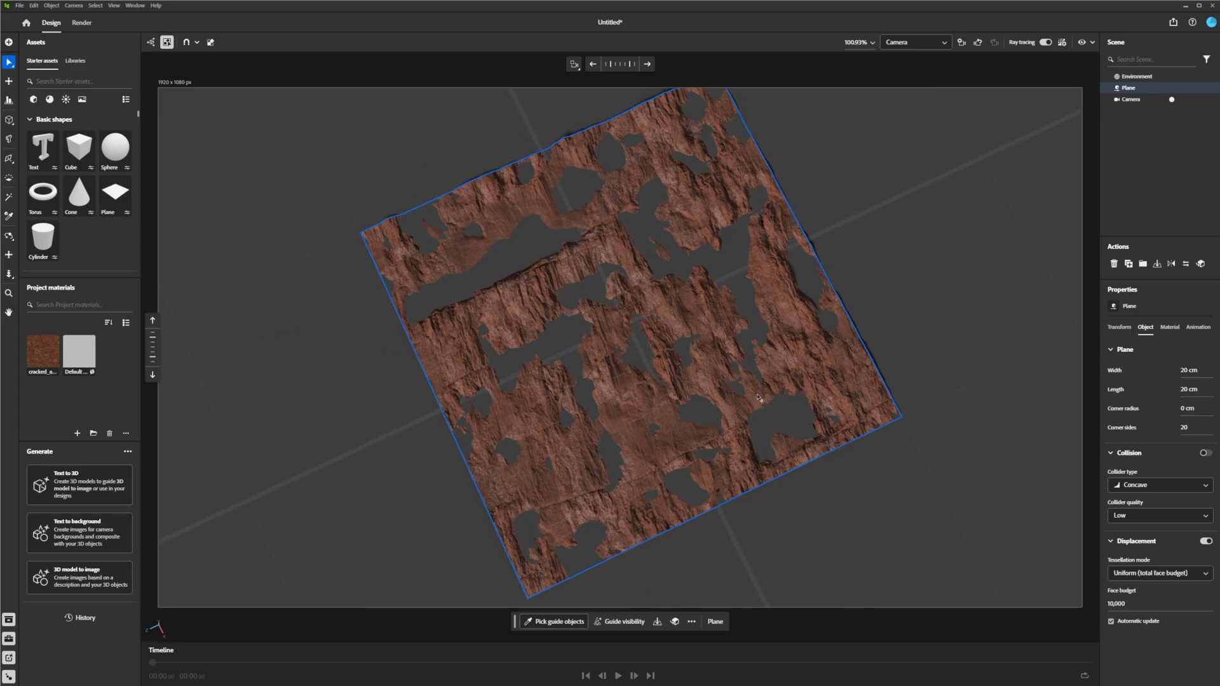
{"action": "right_click_drag", "start_coordinate": [643, 320], "coordinate": [639, 317]}
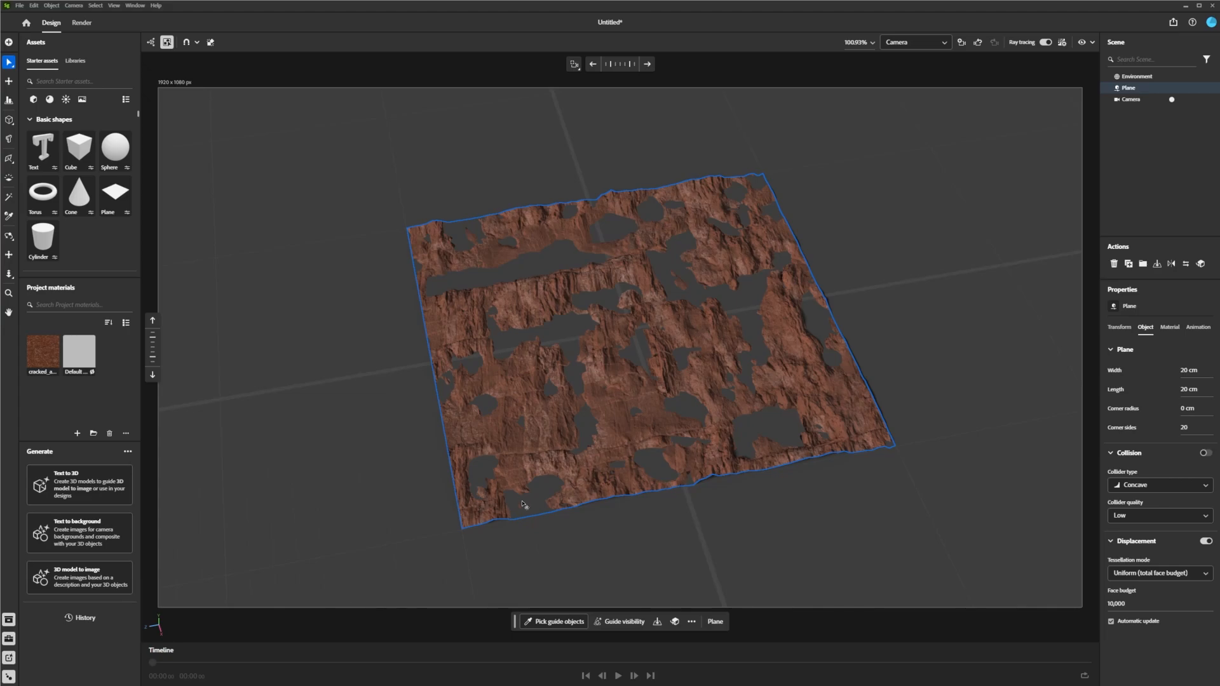
{"action": "right_click_drag", "start_coordinate": [523, 504], "coordinate": [502, 426]}
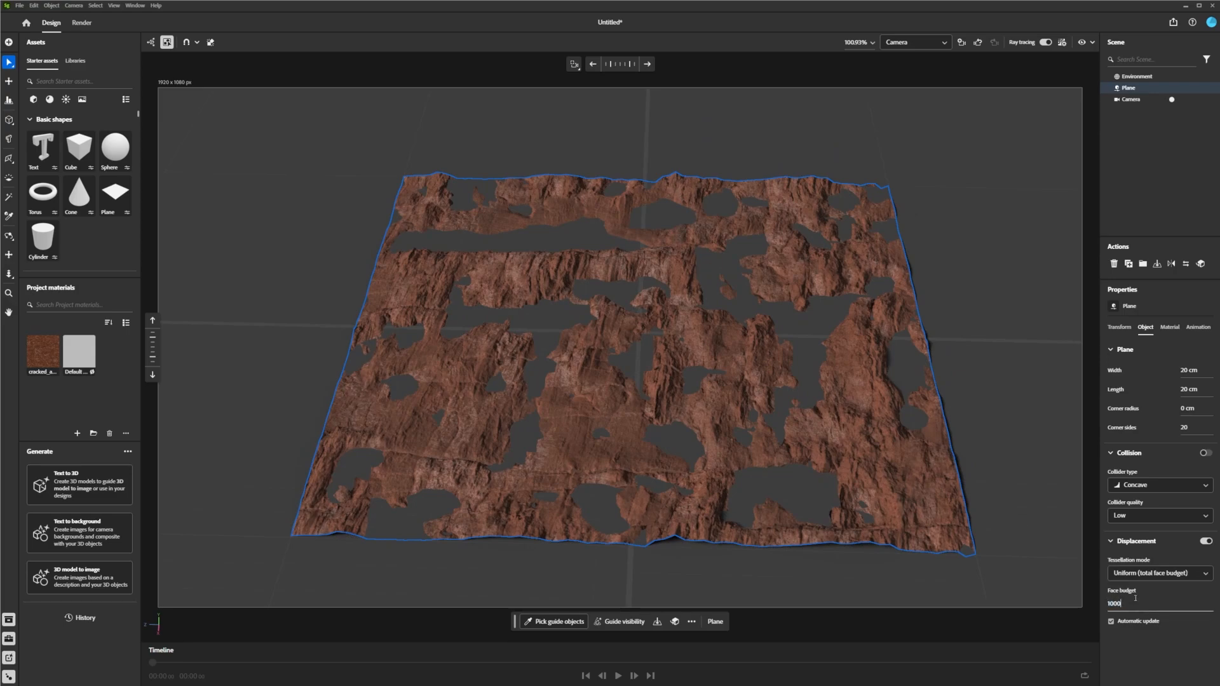
{"action": "key", "text": "Return"}
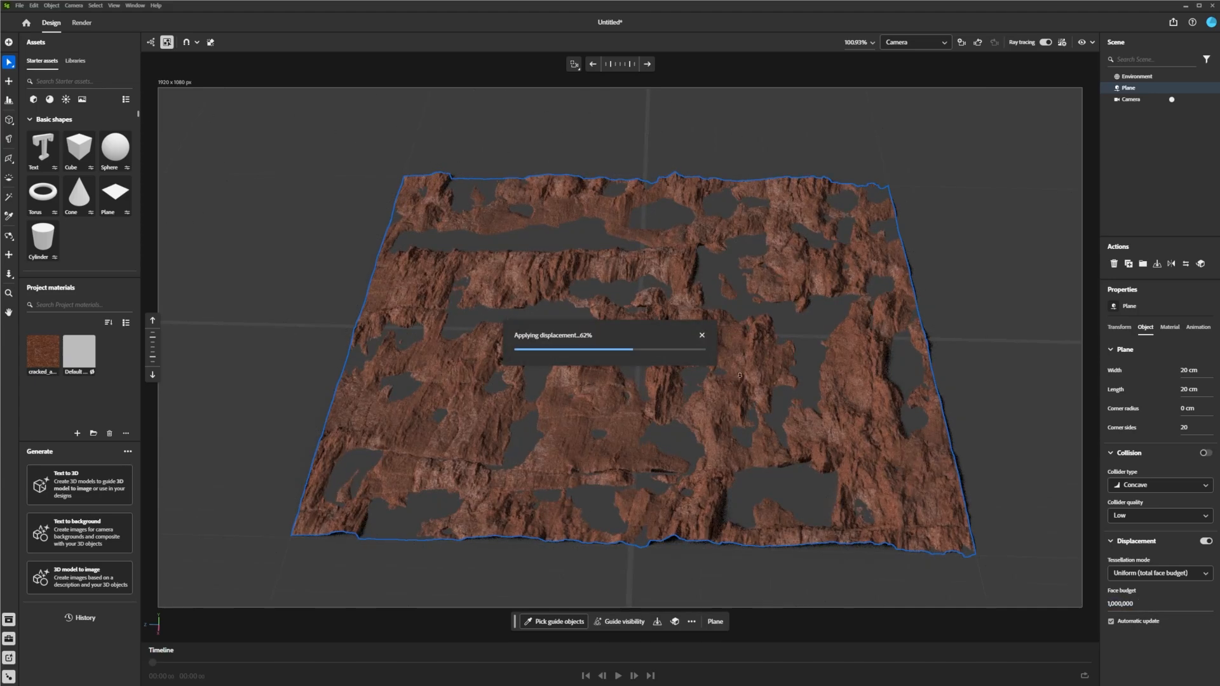
Turn off the environment's ground plane so that it no longer cuts through the displaced rock.
{"action": "right_click_drag", "start_coordinate": [770, 359], "coordinate": [807, 330]}
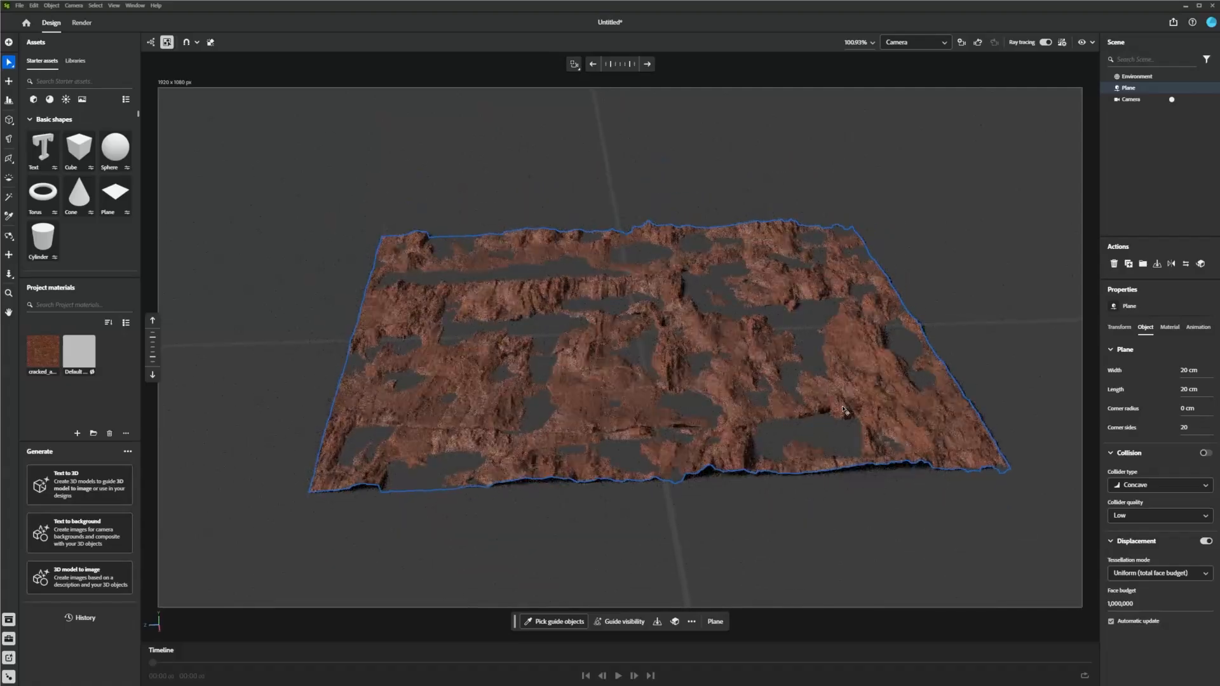
{"action": "middle_click_drag", "start_coordinate": [1017, 426], "coordinate": [794, 381]}
{"action": "right_click_drag", "start_coordinate": [794, 381], "coordinate": [710, 425]}
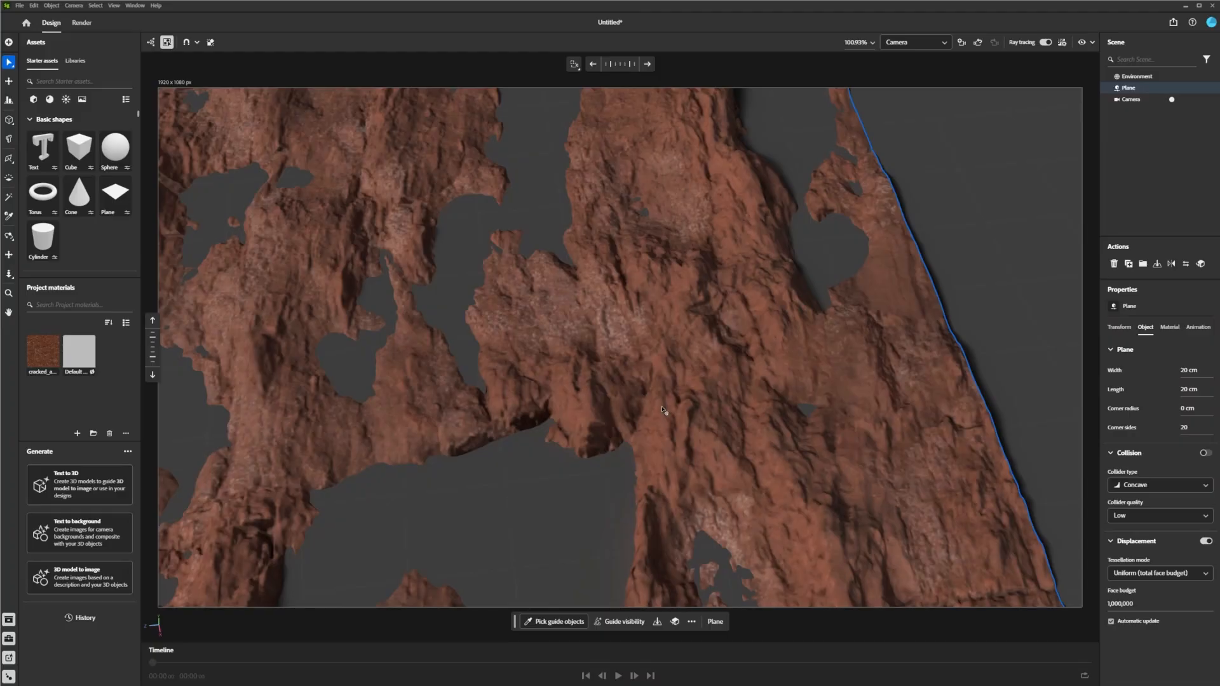
{"action": "scroll", "coordinate": [662, 410], "scroll_direction": "down", "scroll_amount": 6}
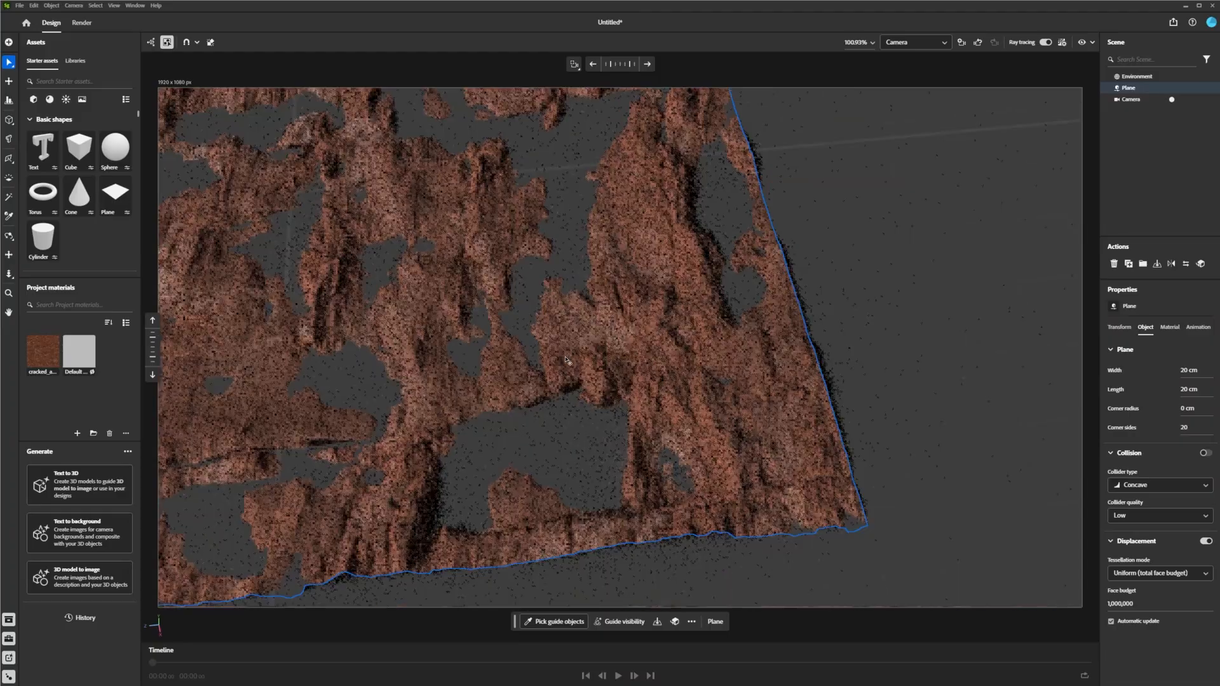
{"action": "right_click_drag", "start_coordinate": [507, 352], "coordinate": [670, 304]}
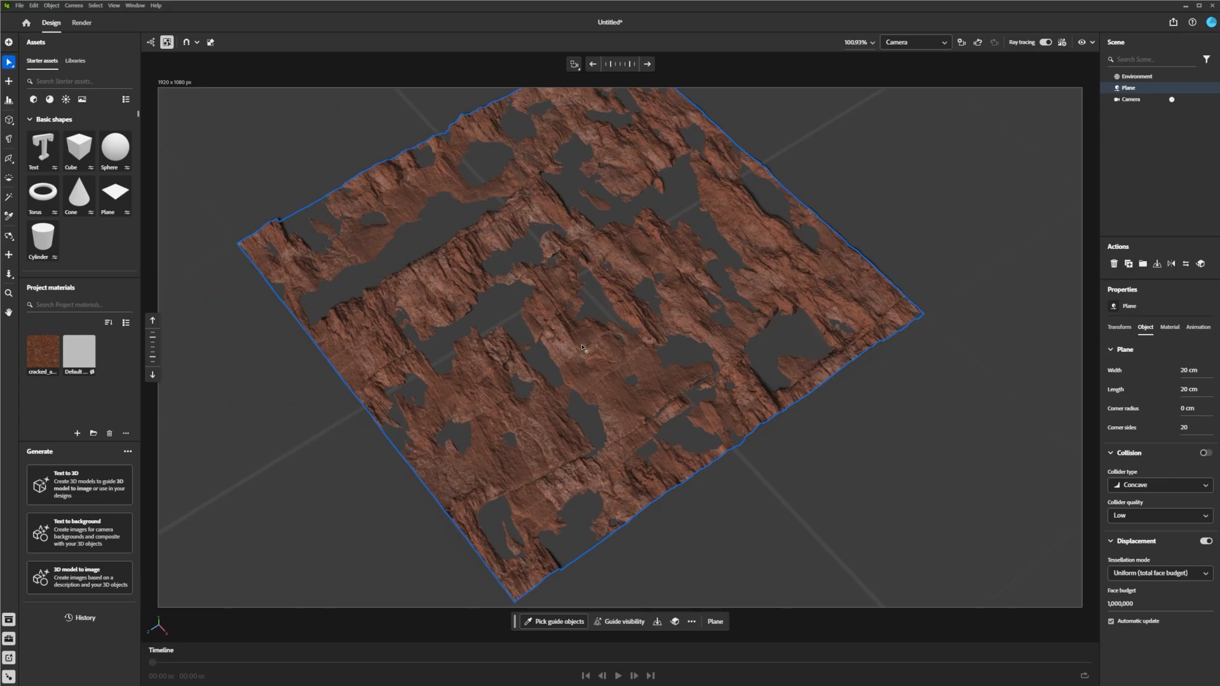
{"action": "right_click_drag", "start_coordinate": [583, 348], "coordinate": [564, 244]}
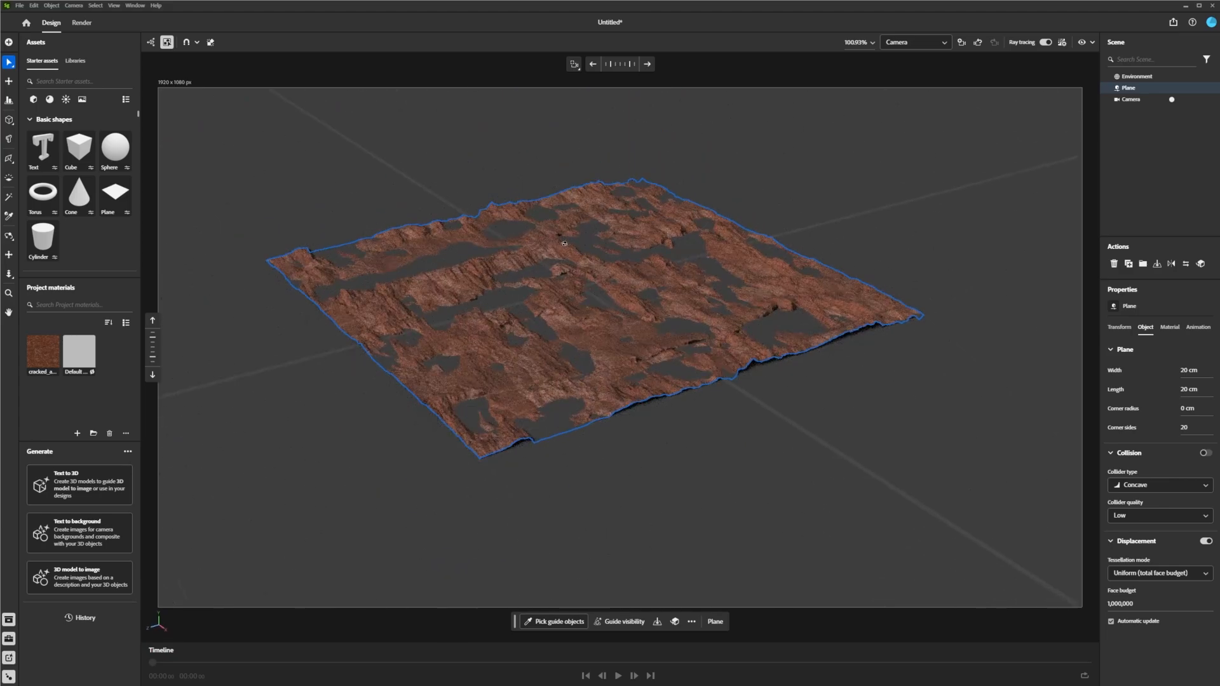
{"action": "left_click", "coordinate": [1137, 77]}
{"action": "left_click", "coordinate": [1116, 328]}
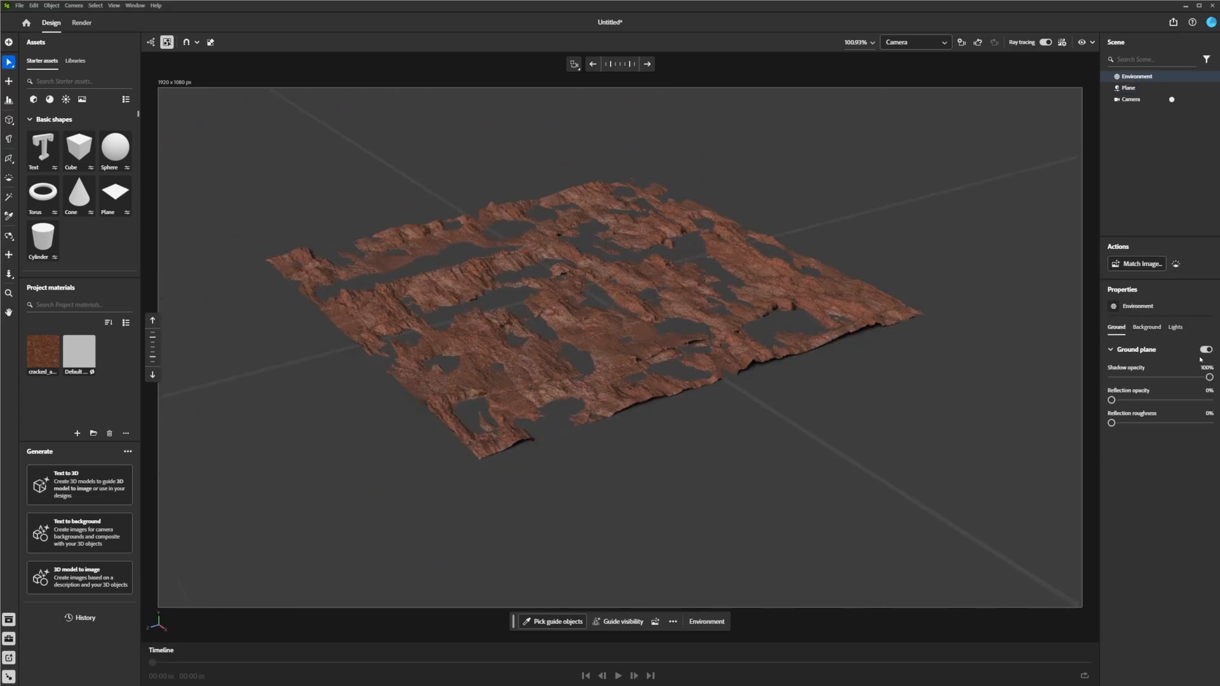
{"action": "left_click", "coordinate": [1206, 351]}
Examine the displaced rock surface up close from above and from a low angle.
{"action": "right_click_drag", "start_coordinate": [737, 191], "coordinate": [690, 334]}
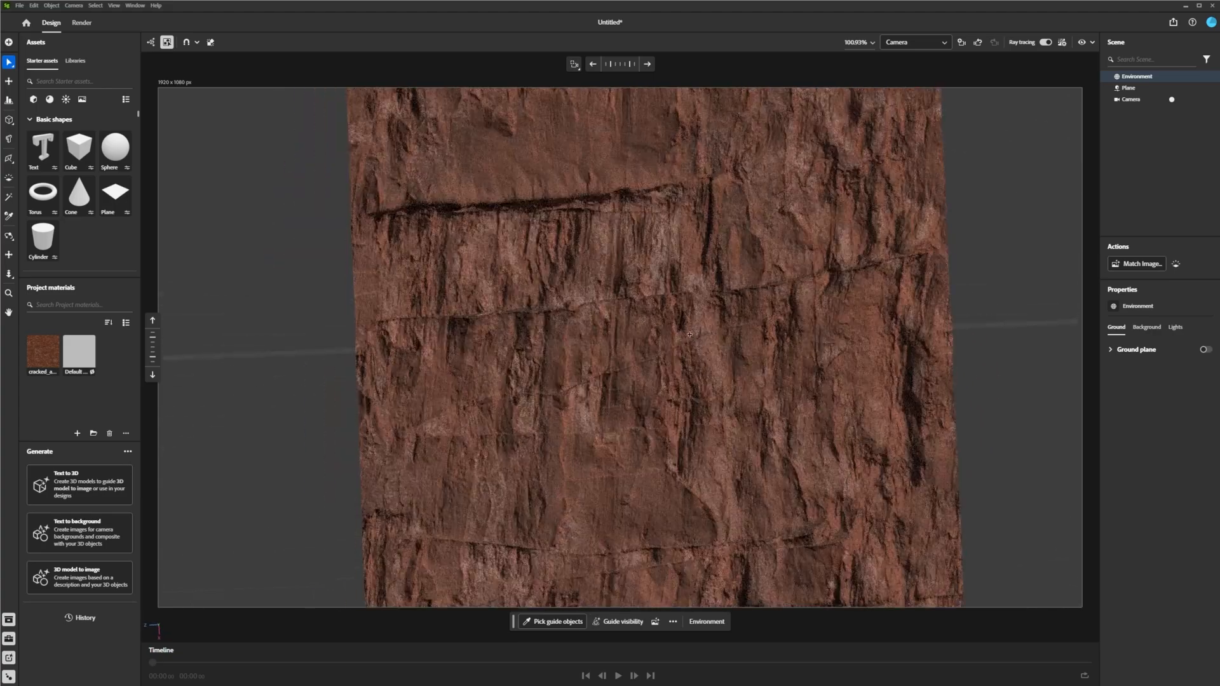
{"action": "scroll", "coordinate": [745, 350], "scroll_direction": "up", "scroll_amount": 4}
{"action": "scroll", "coordinate": [737, 358], "scroll_direction": "up", "scroll_amount": 4}
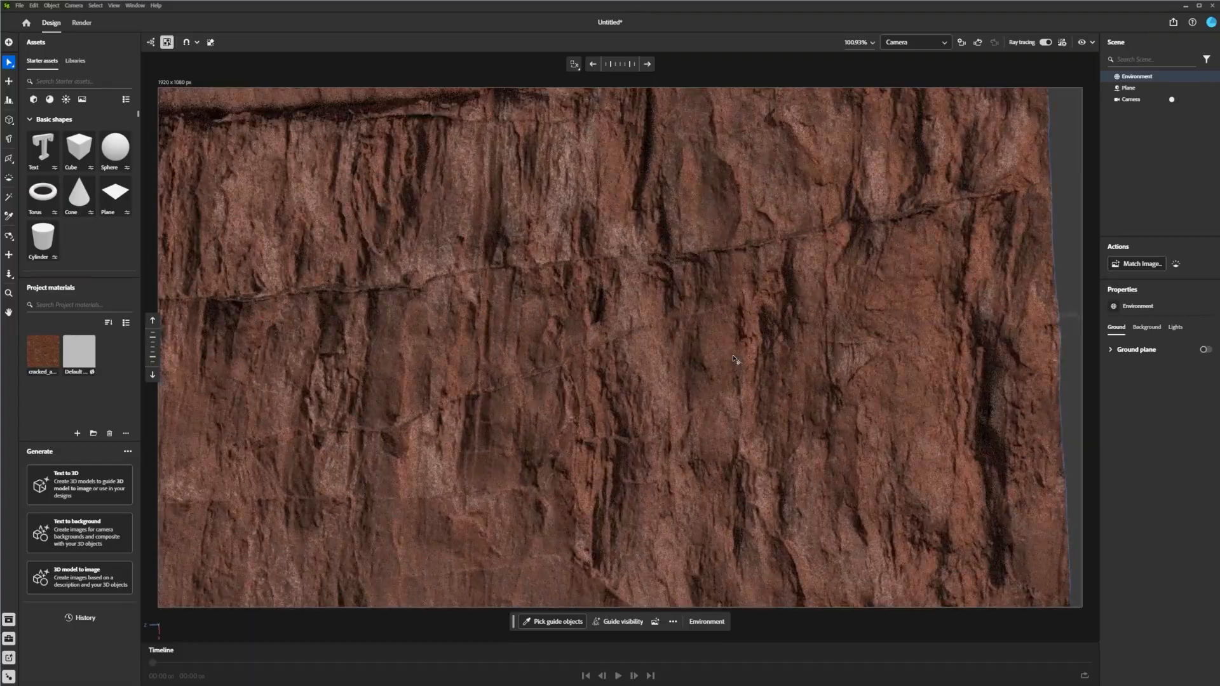
{"action": "middle_click_drag", "start_coordinate": [734, 357], "coordinate": [803, 366]}
{"action": "right_click_drag", "start_coordinate": [802, 366], "coordinate": [679, 327]}
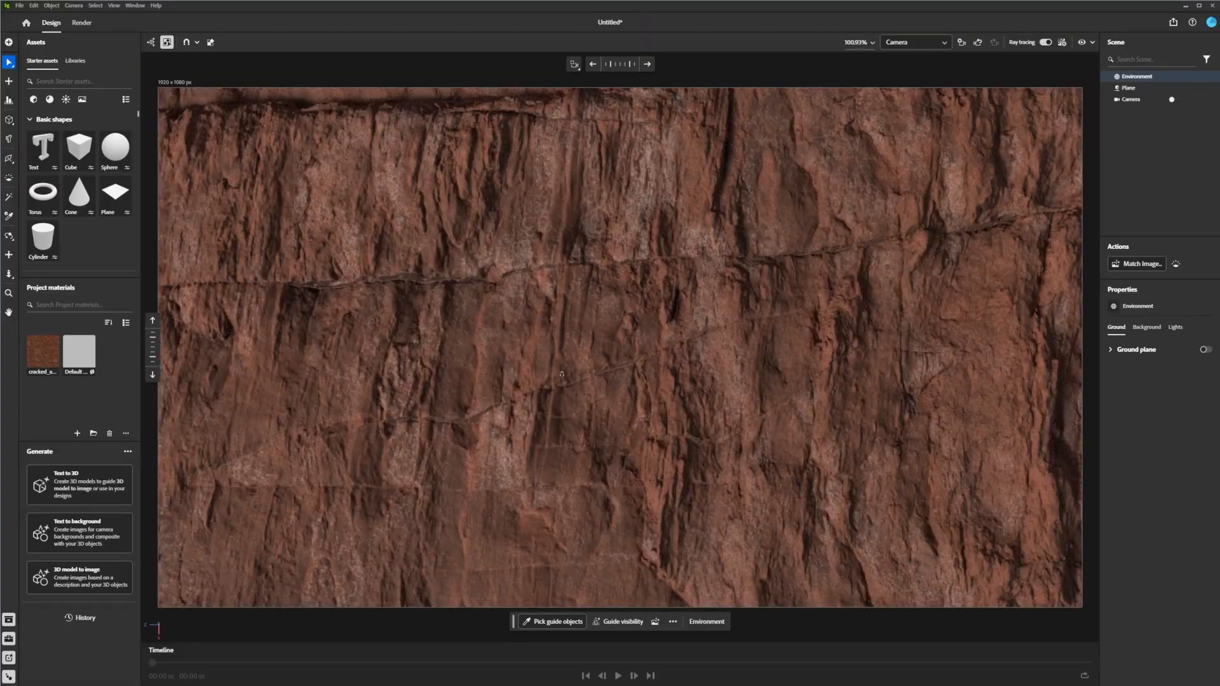
{"action": "right_click_drag", "start_coordinate": [650, 359], "coordinate": [730, 183]}
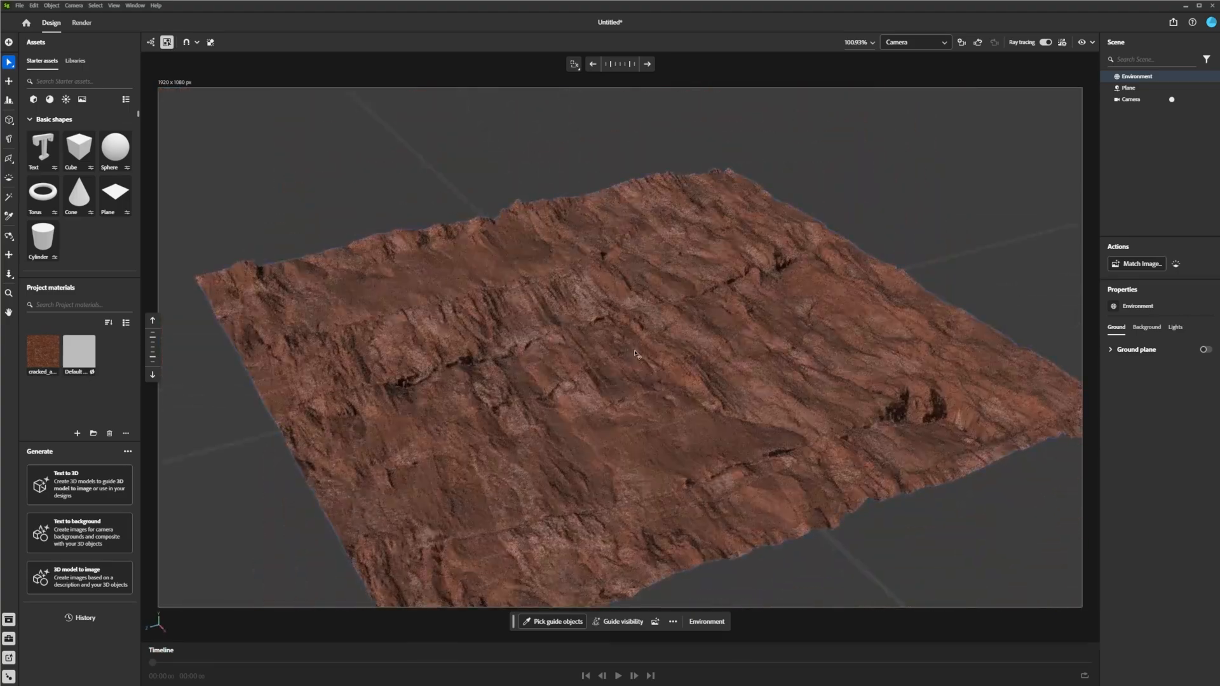
Set the resolution of the plane's cracked and crumbling rock material to 2048px.
{"action": "left_click", "coordinate": [648, 336]}
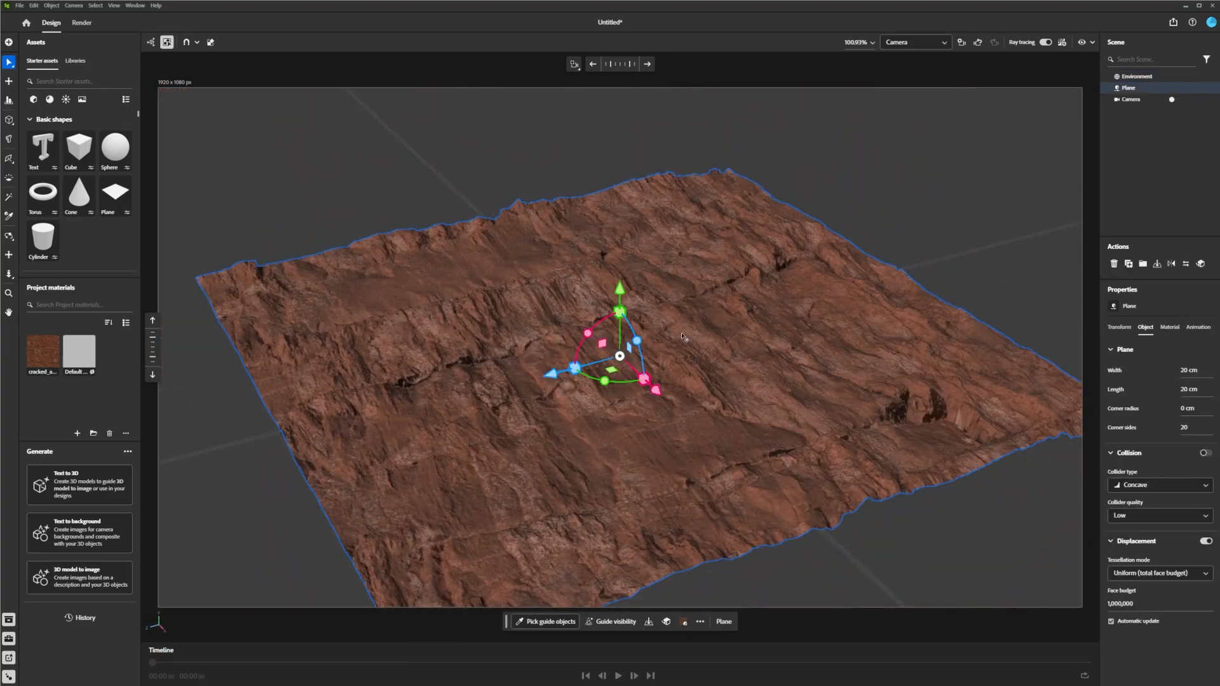
{"action": "left_click", "coordinate": [1170, 328]}
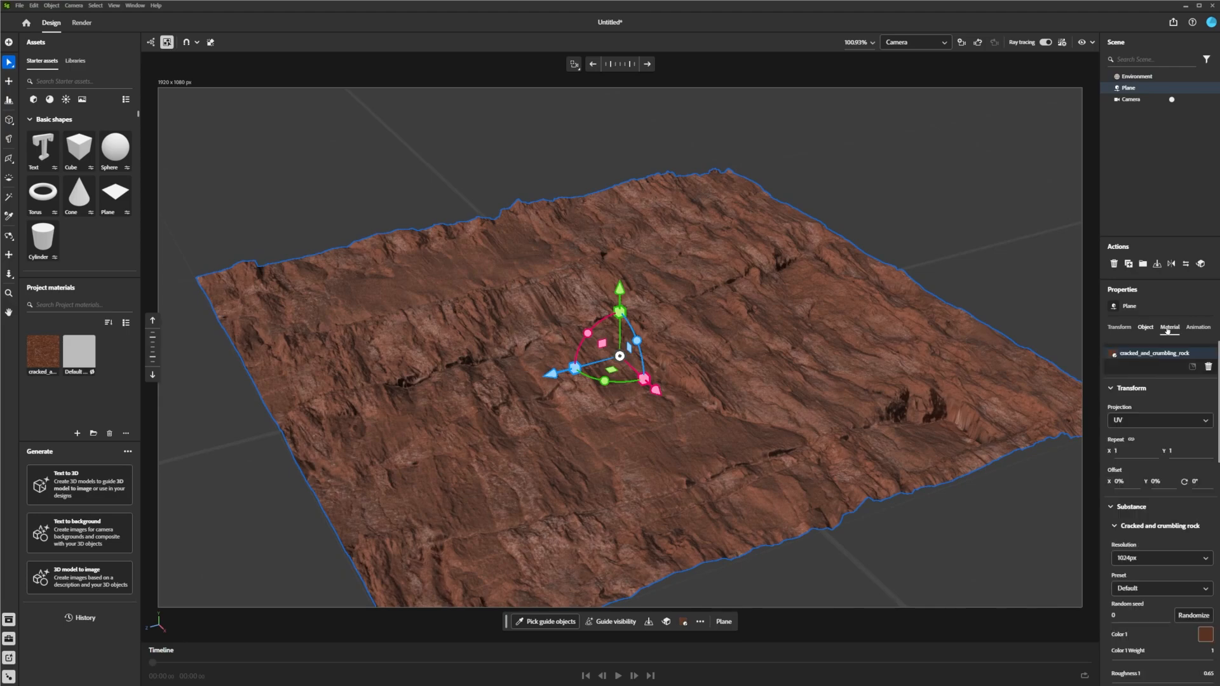
{"action": "scroll", "coordinate": [1154, 502], "scroll_direction": "down", "scroll_amount": 3}
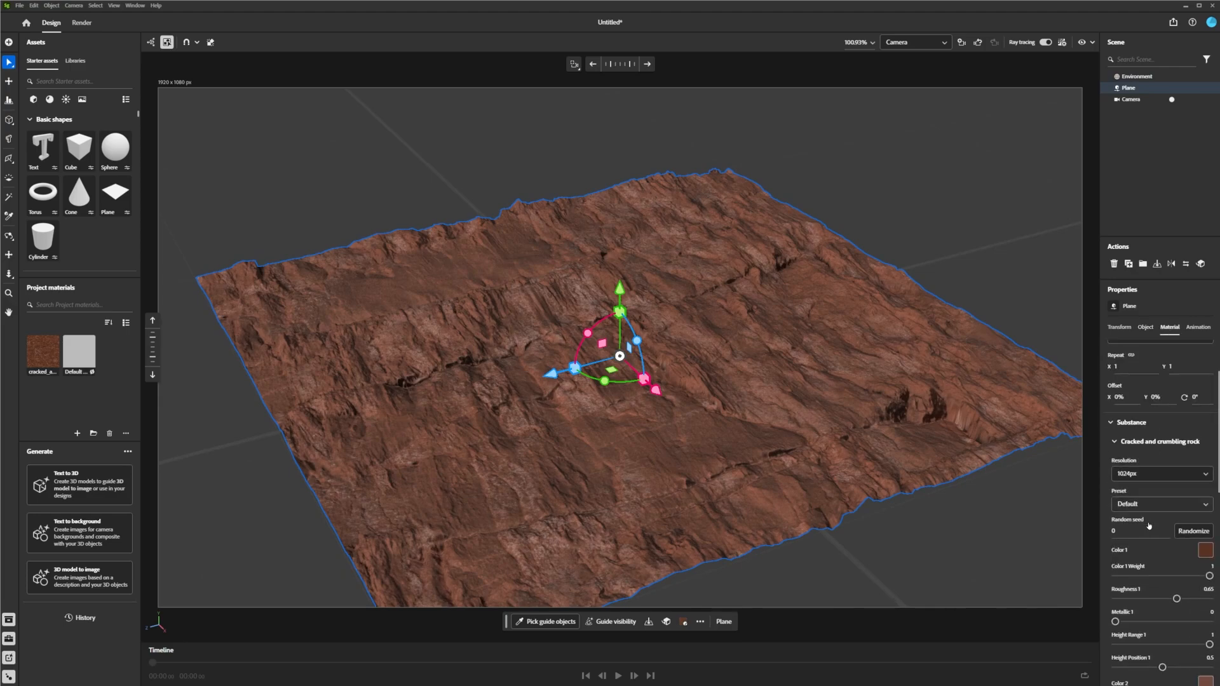
{"action": "left_click", "coordinate": [1145, 468]}
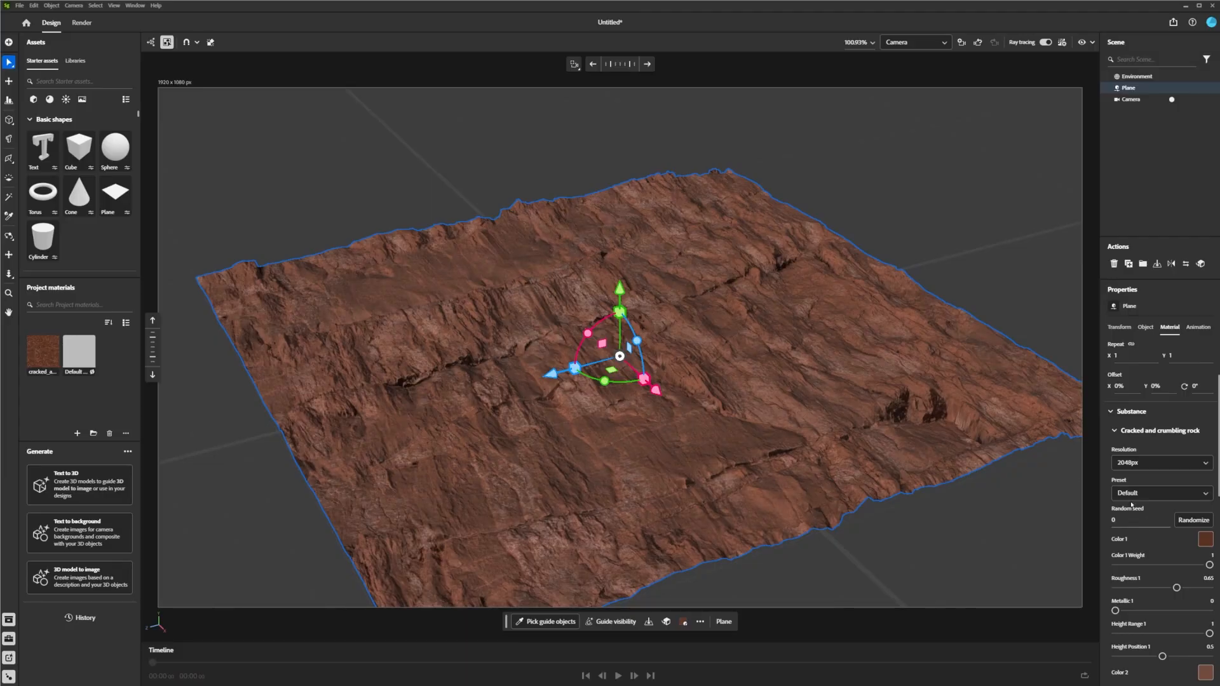
{"action": "right_click_drag", "start_coordinate": [760, 453], "coordinate": [724, 496]}
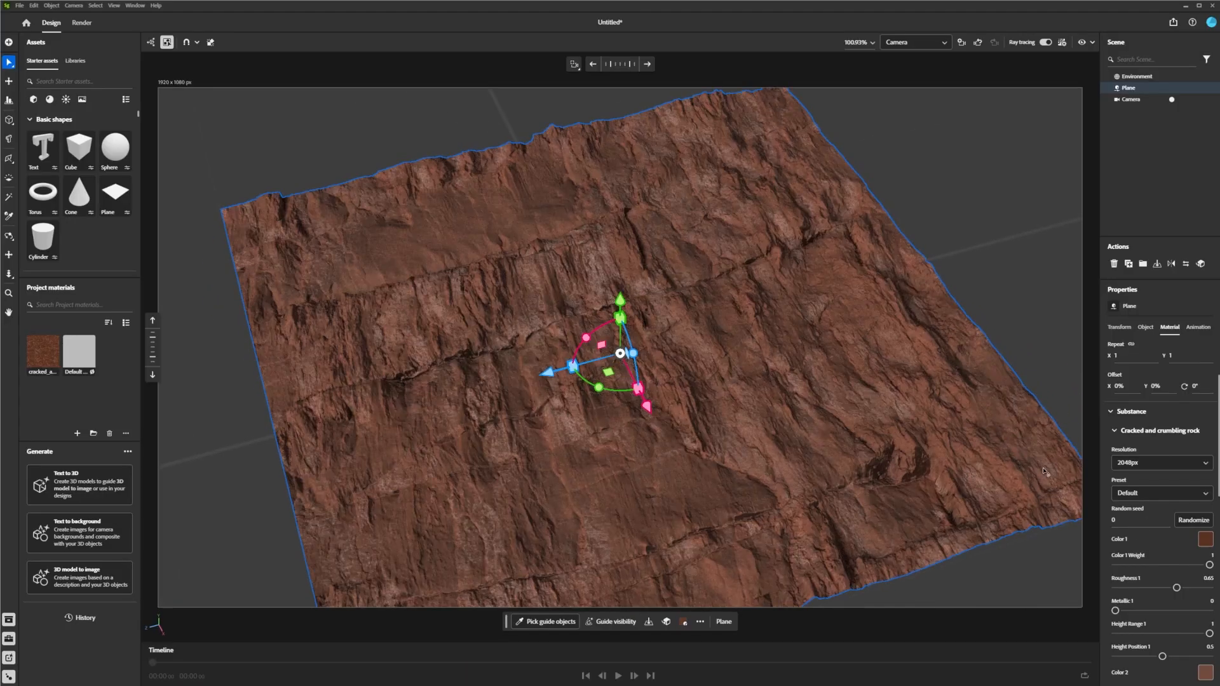
Examine the rock material's available presets and its color, roughness, metallic and height parameters, keeping the Default preset.
{"action": "left_click", "coordinate": [1153, 497]}
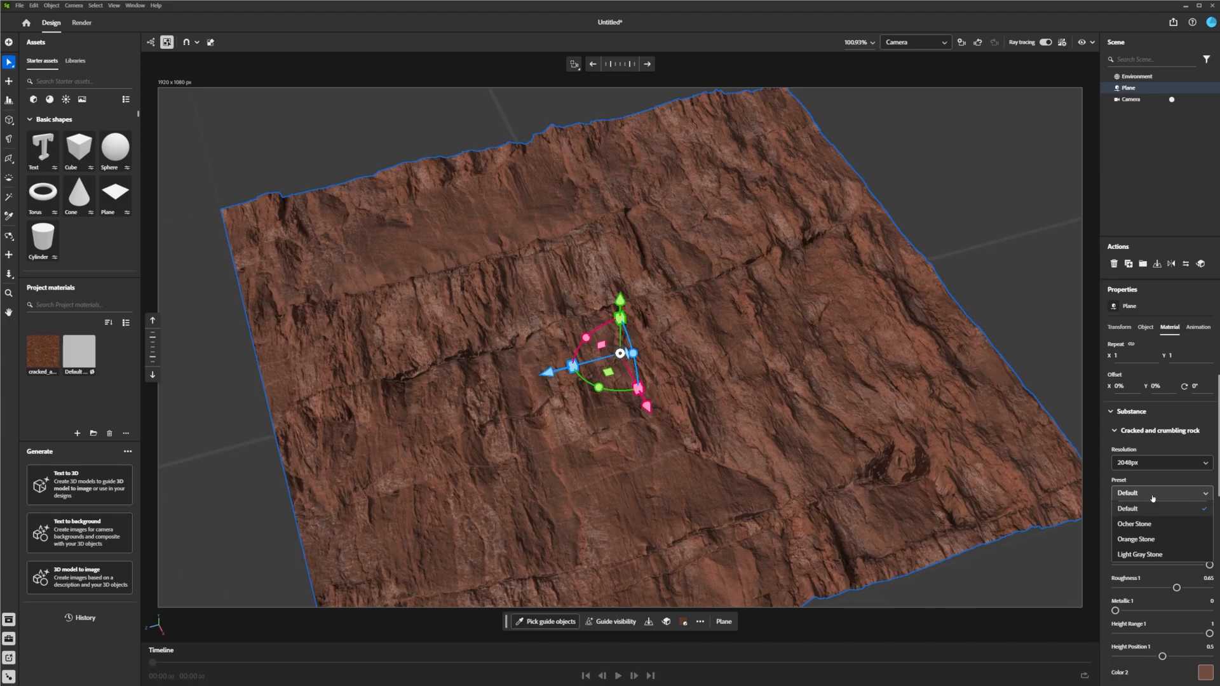
{"action": "left_click_drag", "start_coordinate": [1, 318], "coordinate": [655, 10]}
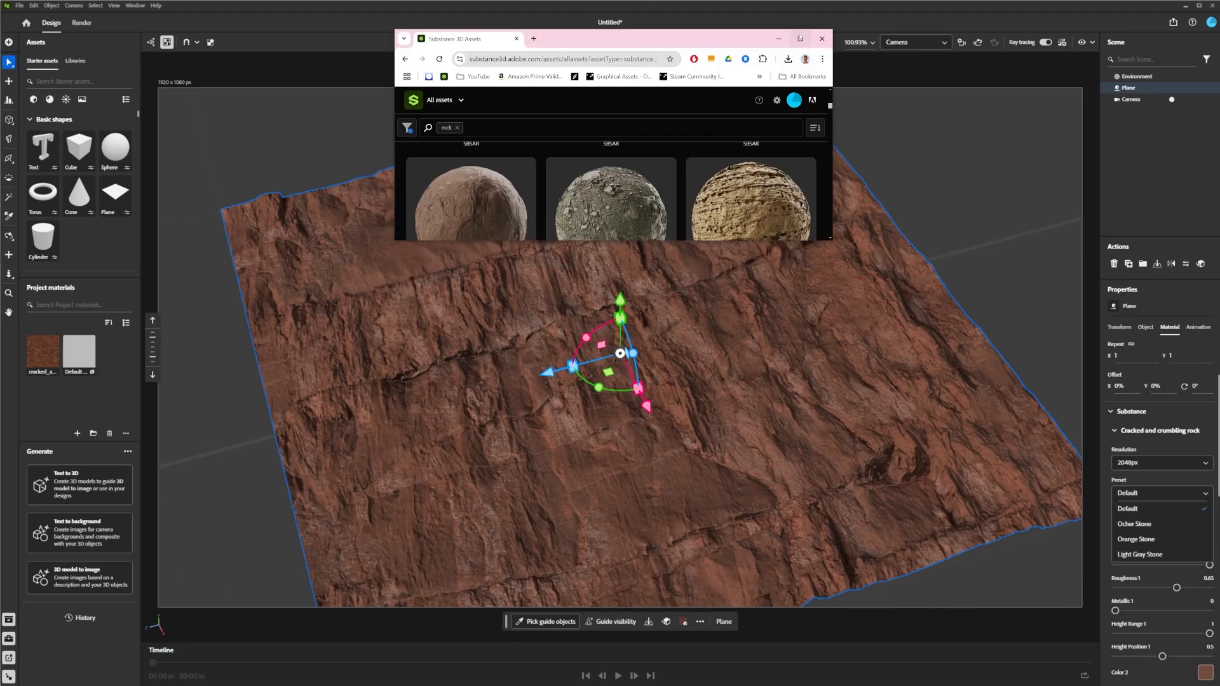
{"action": "left_click", "coordinate": [800, 38]}
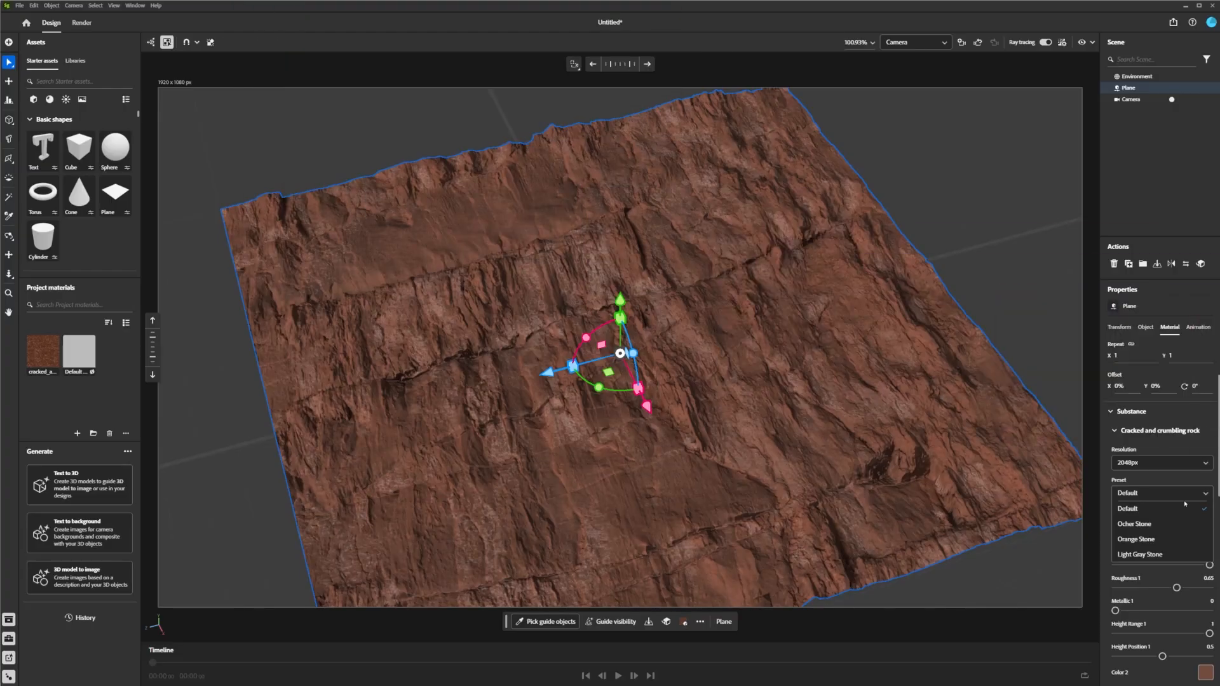
{"action": "left_click", "coordinate": [1130, 510]}
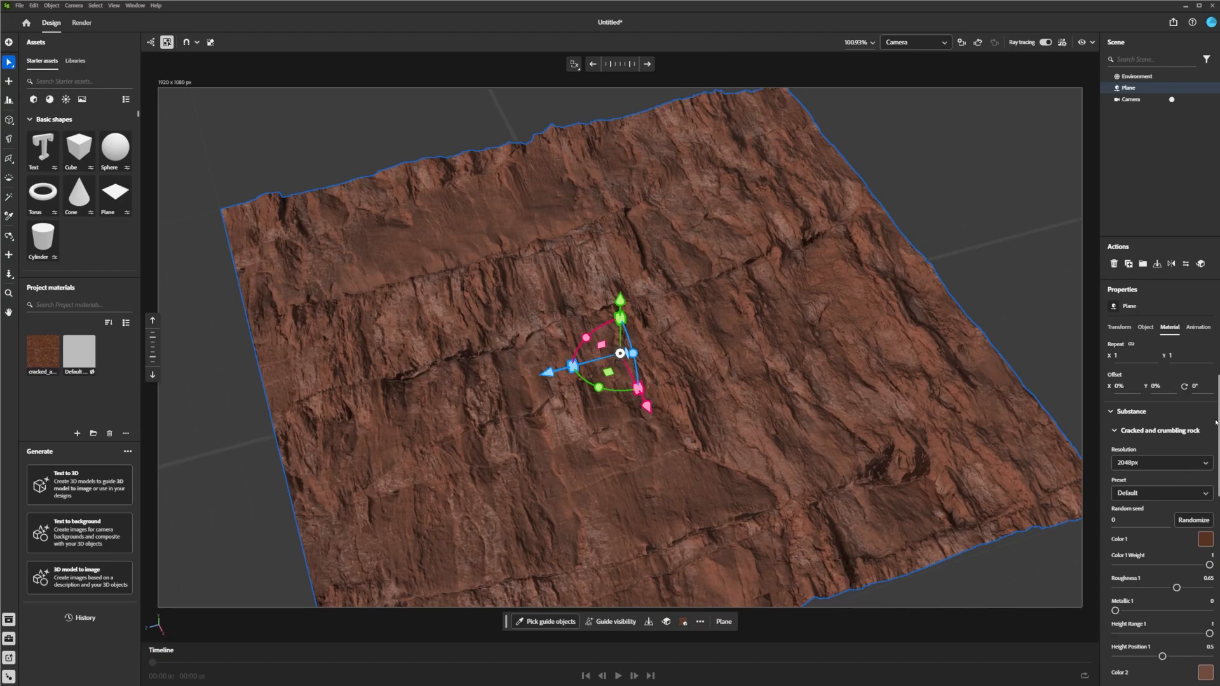
{"action": "scroll", "coordinate": [1172, 483], "scroll_direction": "down", "scroll_amount": 3}
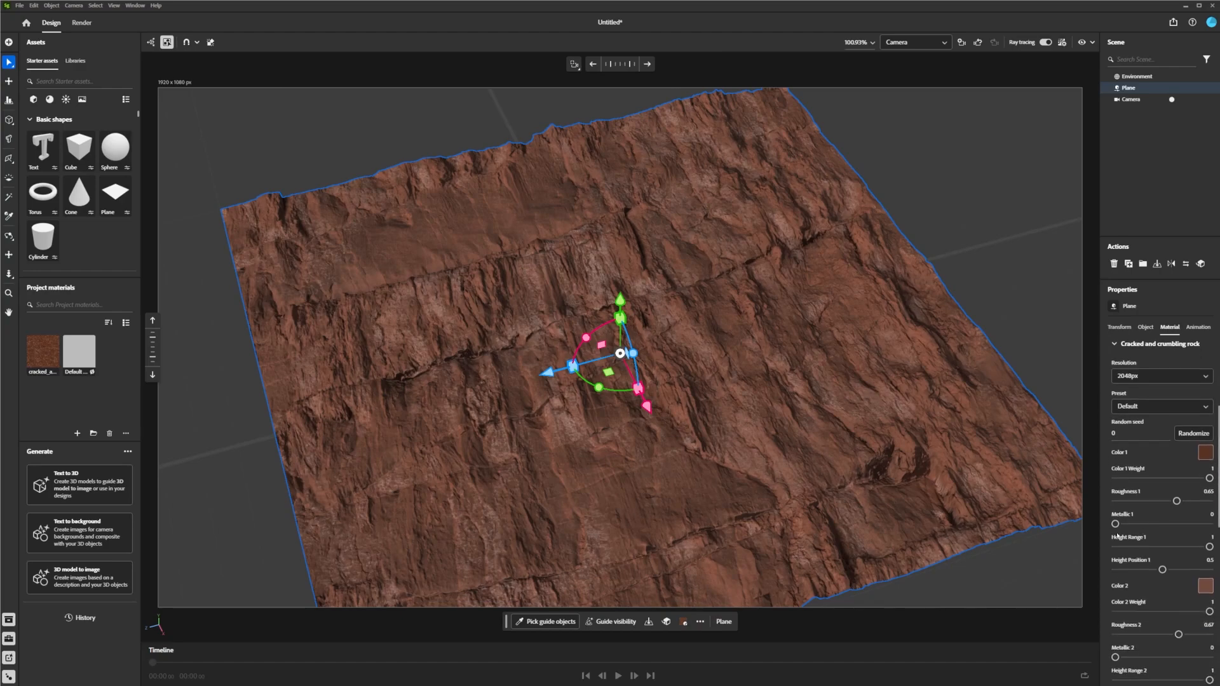
{"action": "scroll", "coordinate": [1137, 548], "scroll_direction": "down", "scroll_amount": 5}
{"action": "scroll", "coordinate": [1137, 549], "scroll_direction": "down", "scroll_amount": 2}
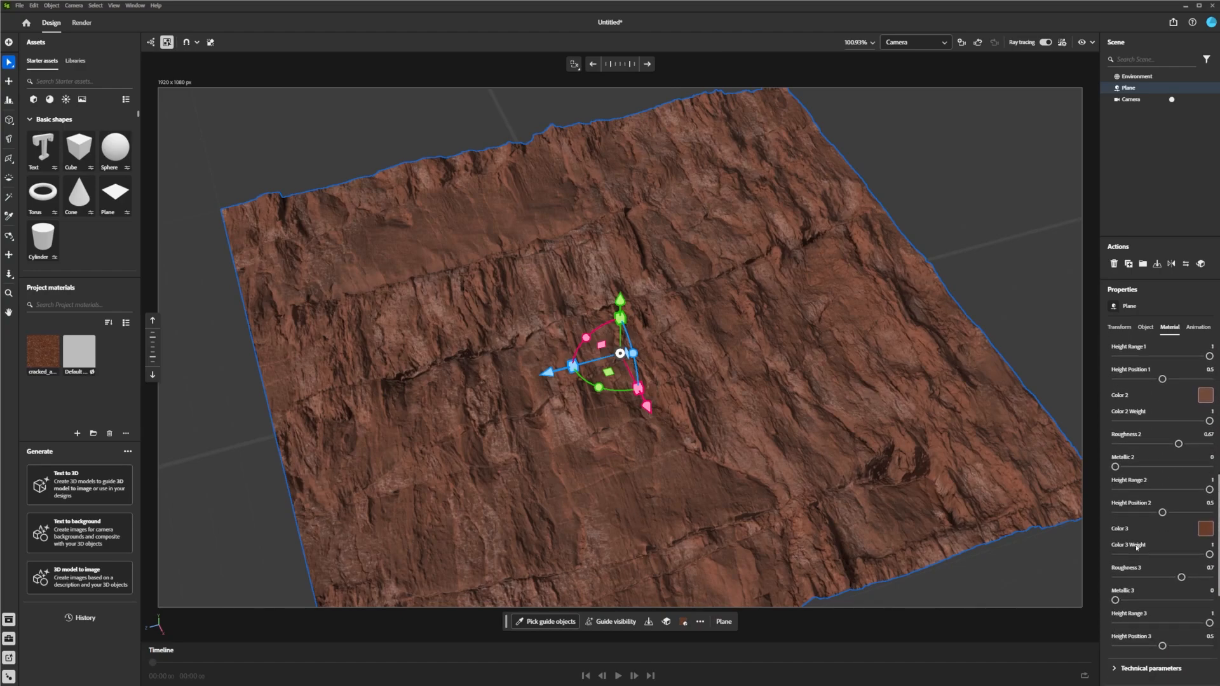
{"action": "scroll", "coordinate": [1166, 559], "scroll_direction": "up", "scroll_amount": 7}
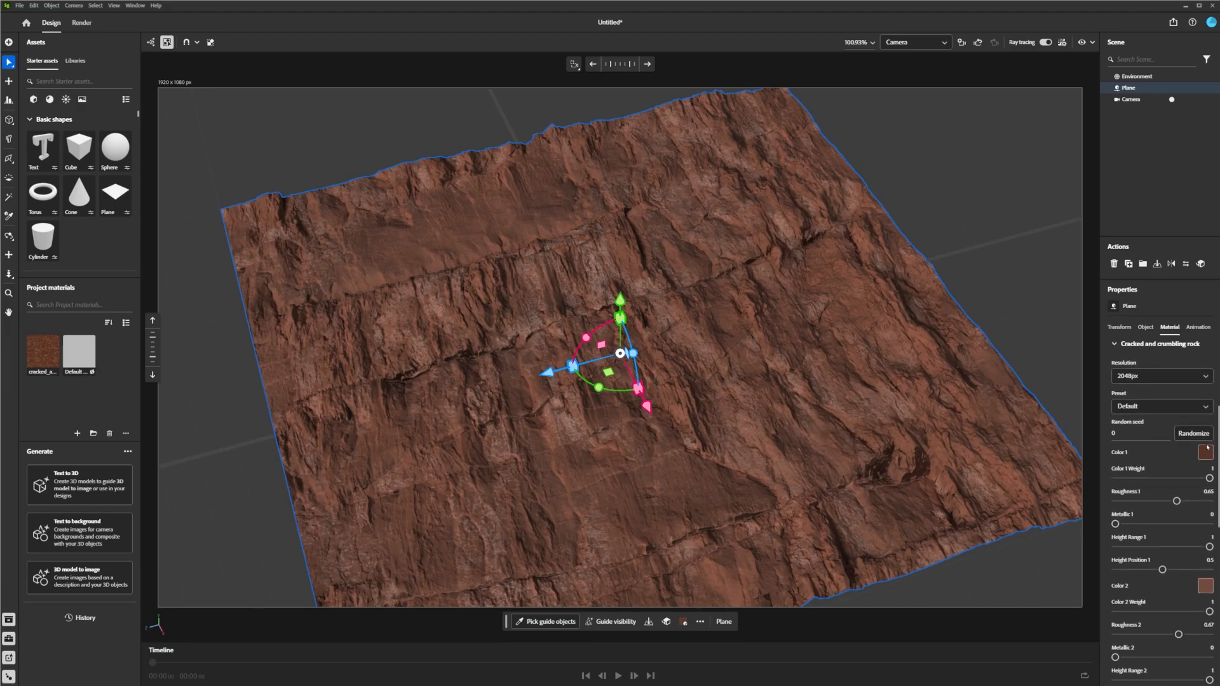
Apply the Orange Stone preset to the rock material and set its Color 1 Weight to 0.56.
{"action": "left_click", "coordinate": [1147, 406]}
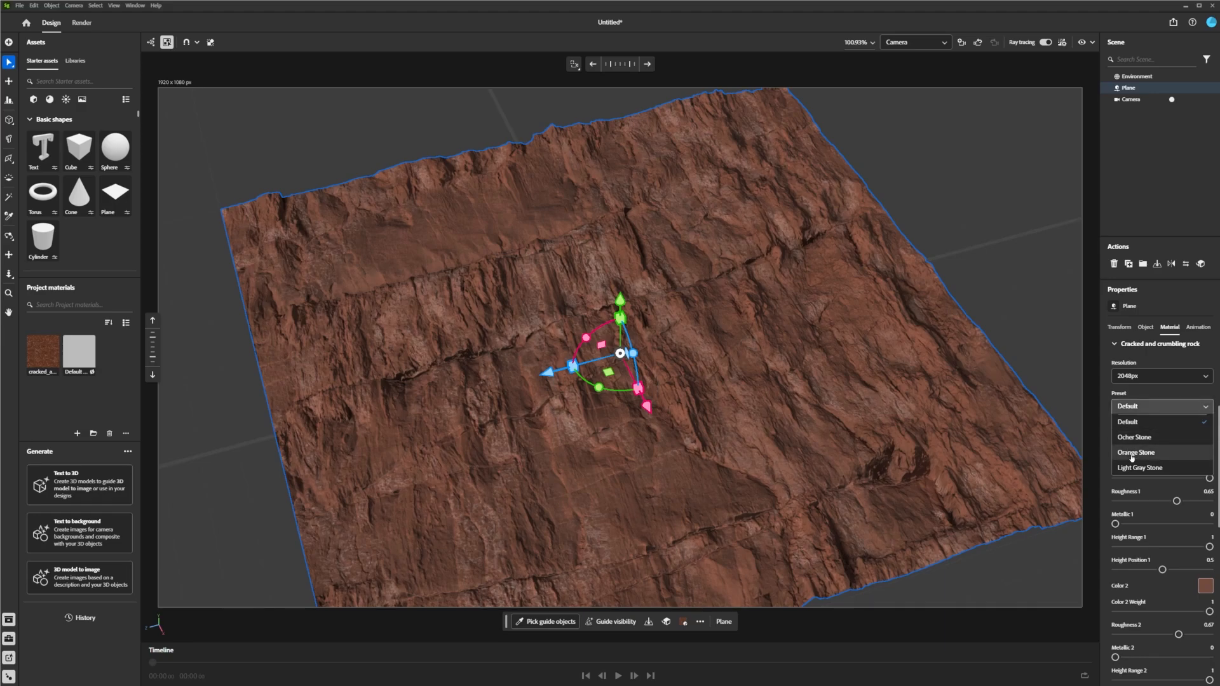
{"action": "left_click", "coordinate": [1135, 453]}
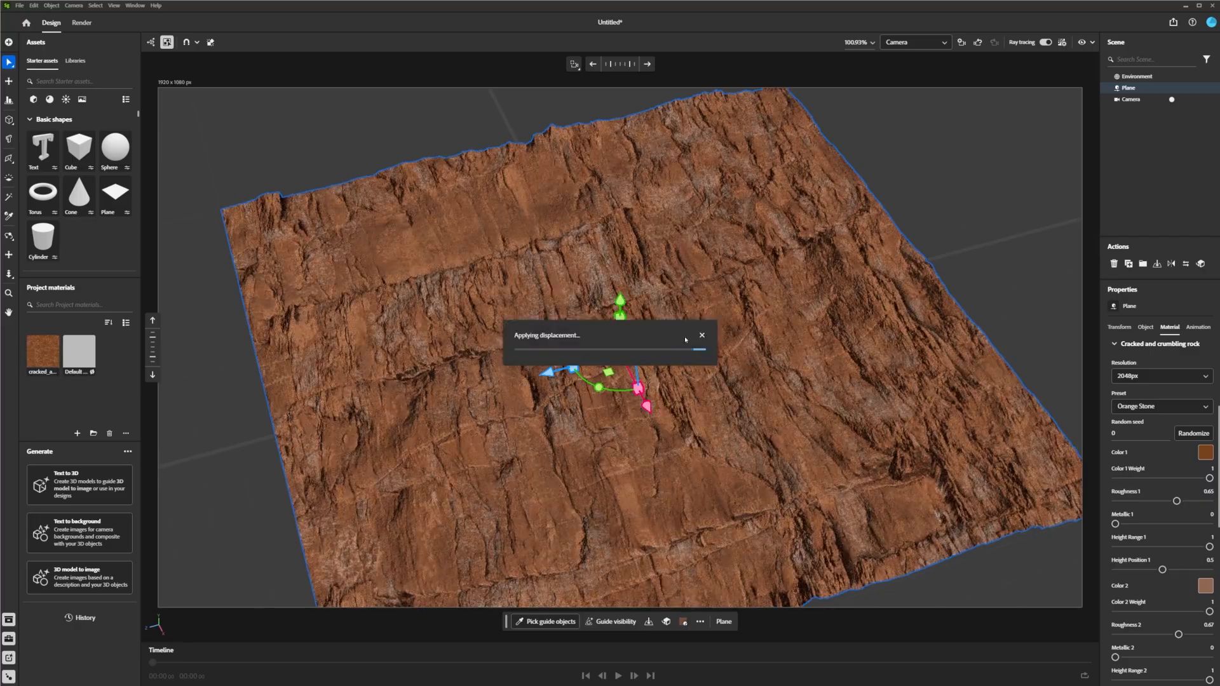
{"action": "scroll", "coordinate": [795, 361], "scroll_direction": "up", "scroll_amount": 5}
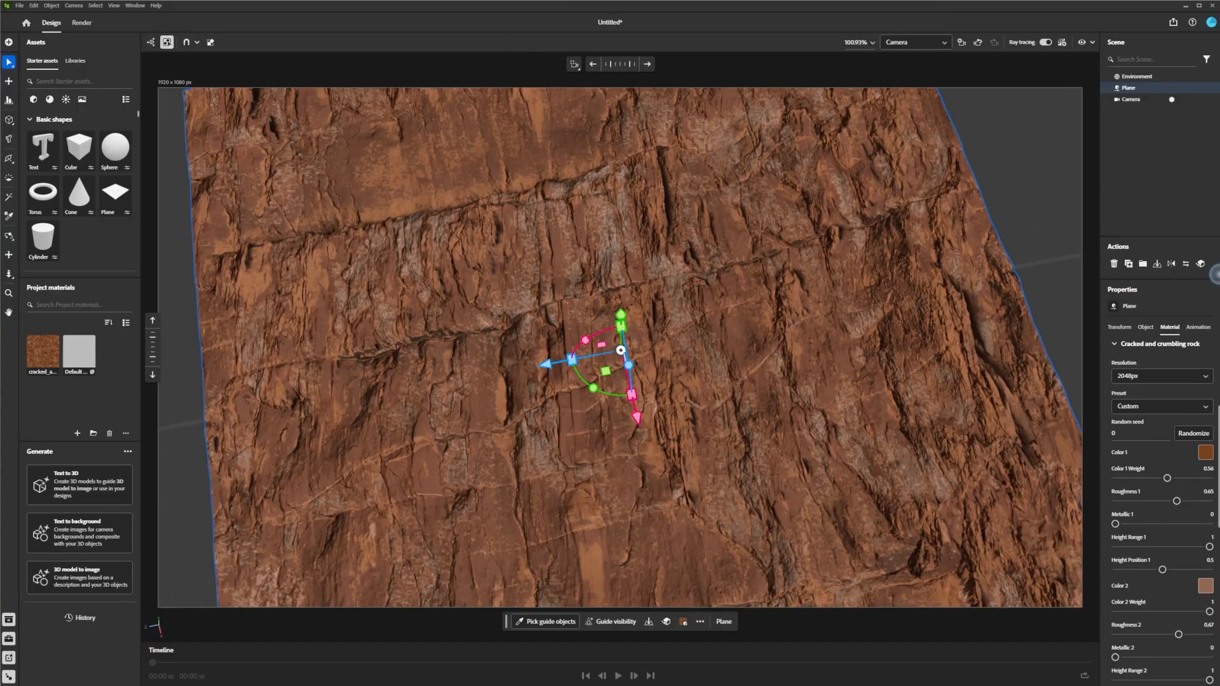
{"action": "right_click_drag", "start_coordinate": [748, 360], "coordinate": [735, 405]}
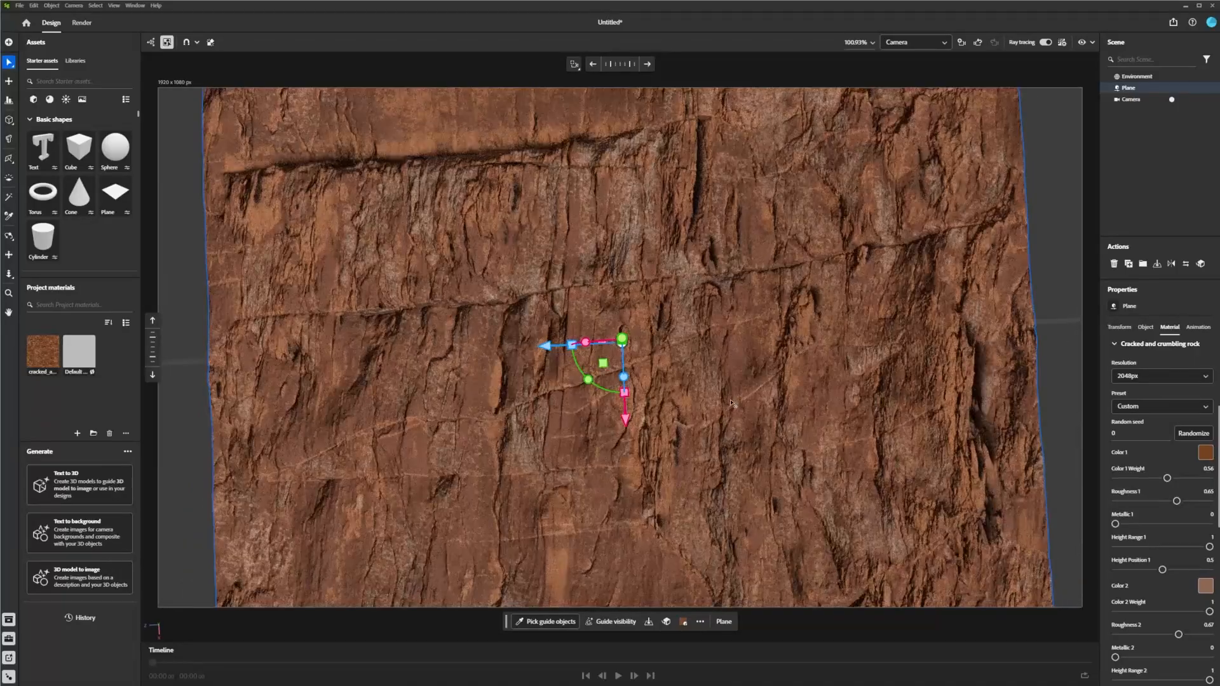
Light the scene with the Studio 04 environment light from the starter assets.
{"action": "left_click", "coordinate": [67, 101]}
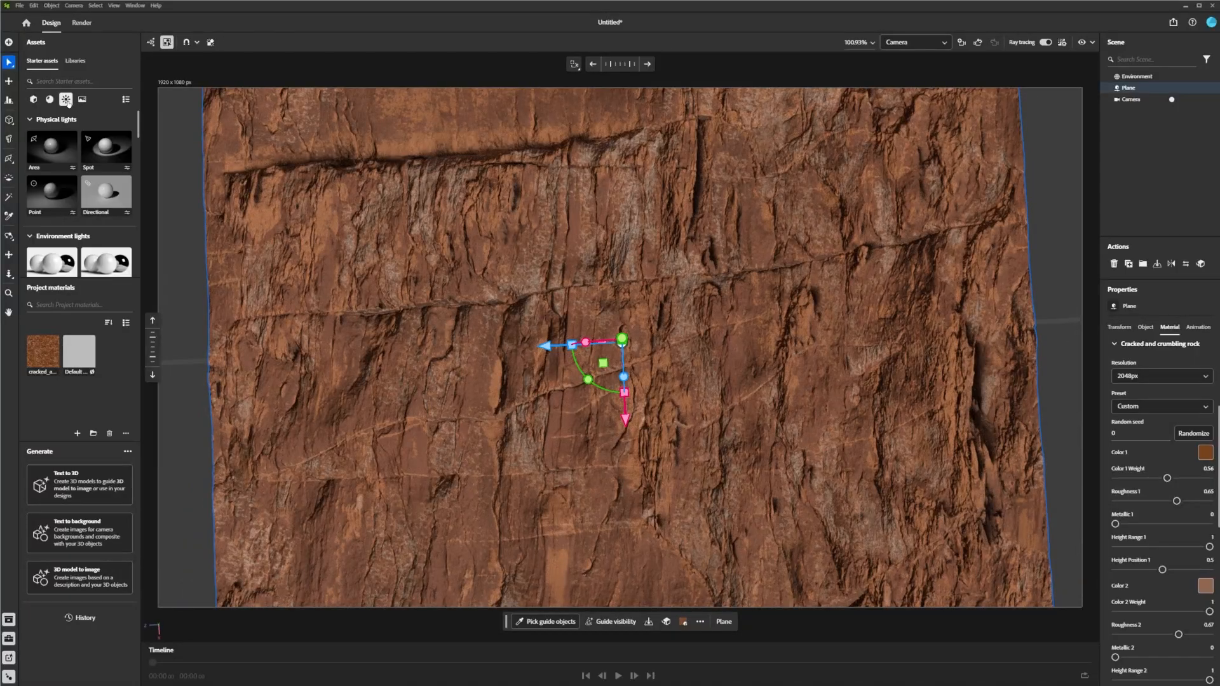
{"action": "scroll", "coordinate": [85, 196], "scroll_direction": "down", "scroll_amount": 5}
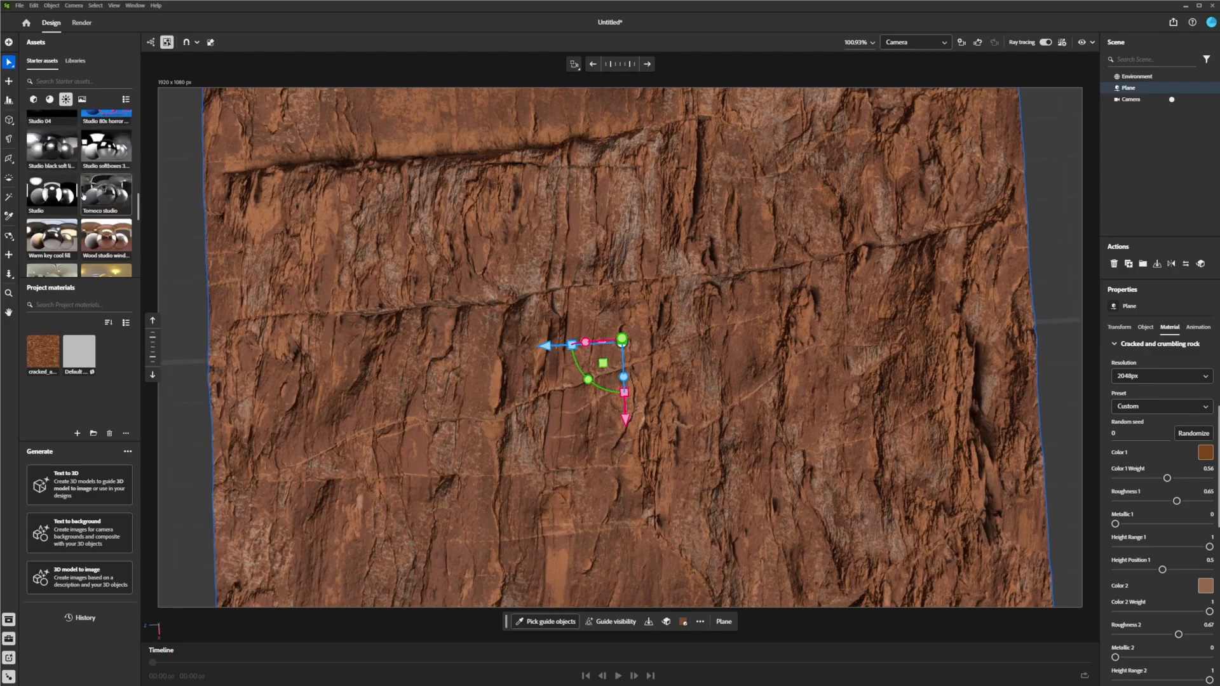
{"action": "left_click_drag", "start_coordinate": [140, 207], "coordinate": [138, 183]}
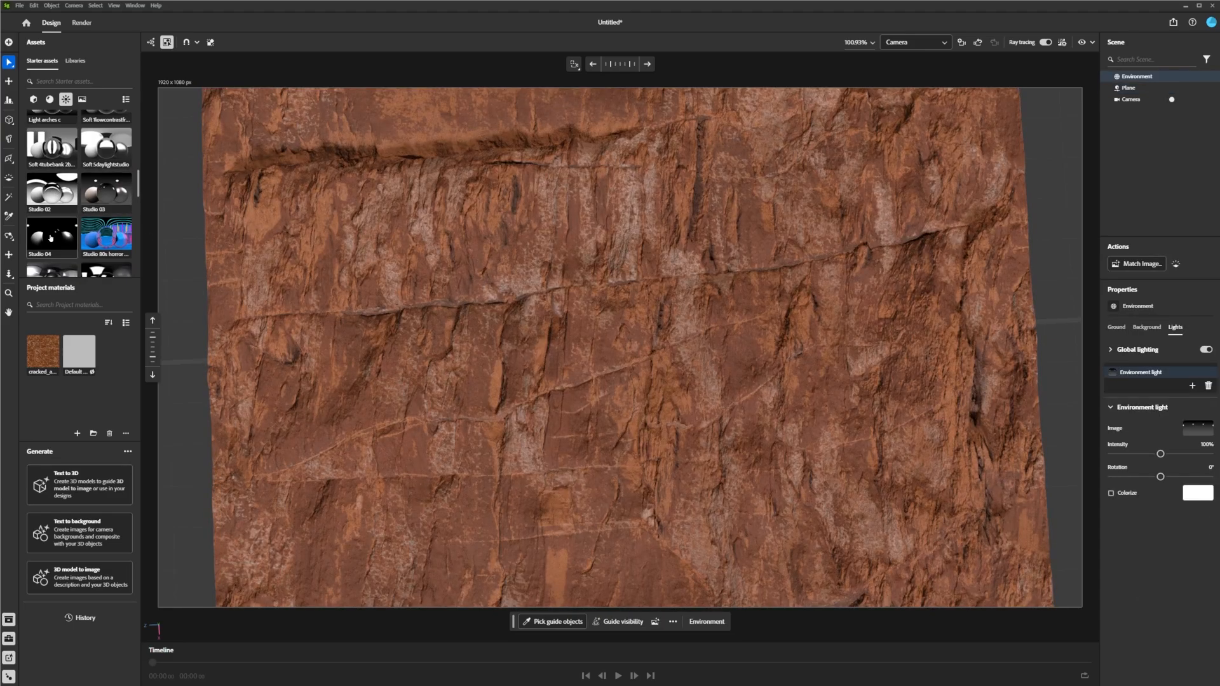
{"action": "left_click", "coordinate": [50, 238]}
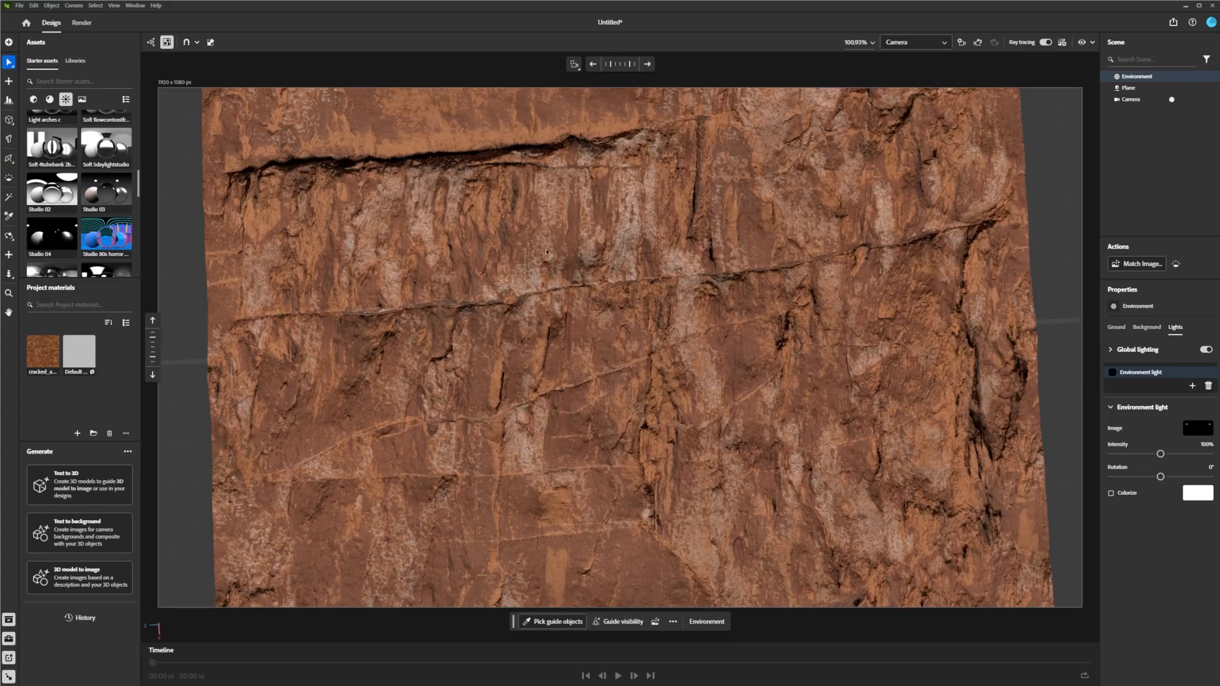
Examine how the Studio 04 lighting falls on the displaced plane from a distance, at a low angle and close up from above.
{"action": "middle_click_drag", "start_coordinate": [541, 286], "coordinate": [687, 229]}
{"action": "right_click_drag", "start_coordinate": [687, 228], "coordinate": [641, 261]}
{"action": "scroll", "coordinate": [641, 260], "scroll_direction": "down", "scroll_amount": 4}
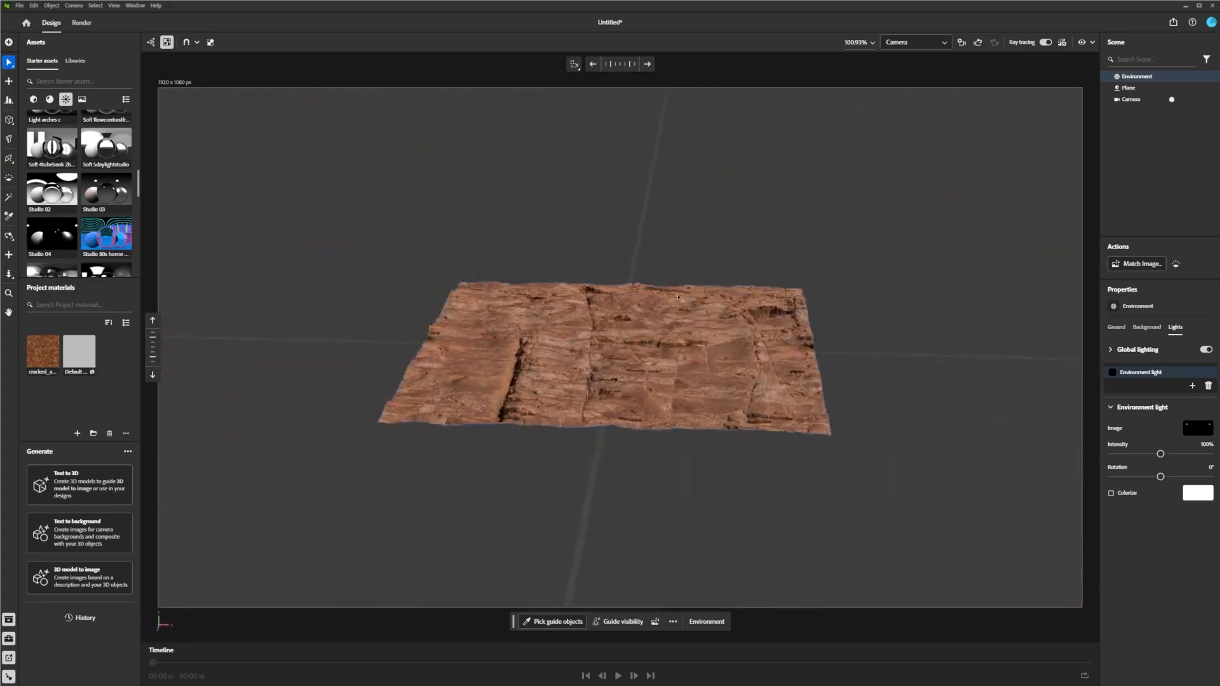
{"action": "left_click", "coordinate": [637, 322]}
{"action": "left_click_drag", "start_coordinate": [660, 334], "coordinate": [710, 276]}
{"action": "right_click_drag", "start_coordinate": [710, 276], "coordinate": [645, 375]}
{"action": "scroll", "coordinate": [618, 315], "scroll_direction": "up", "scroll_amount": 6}
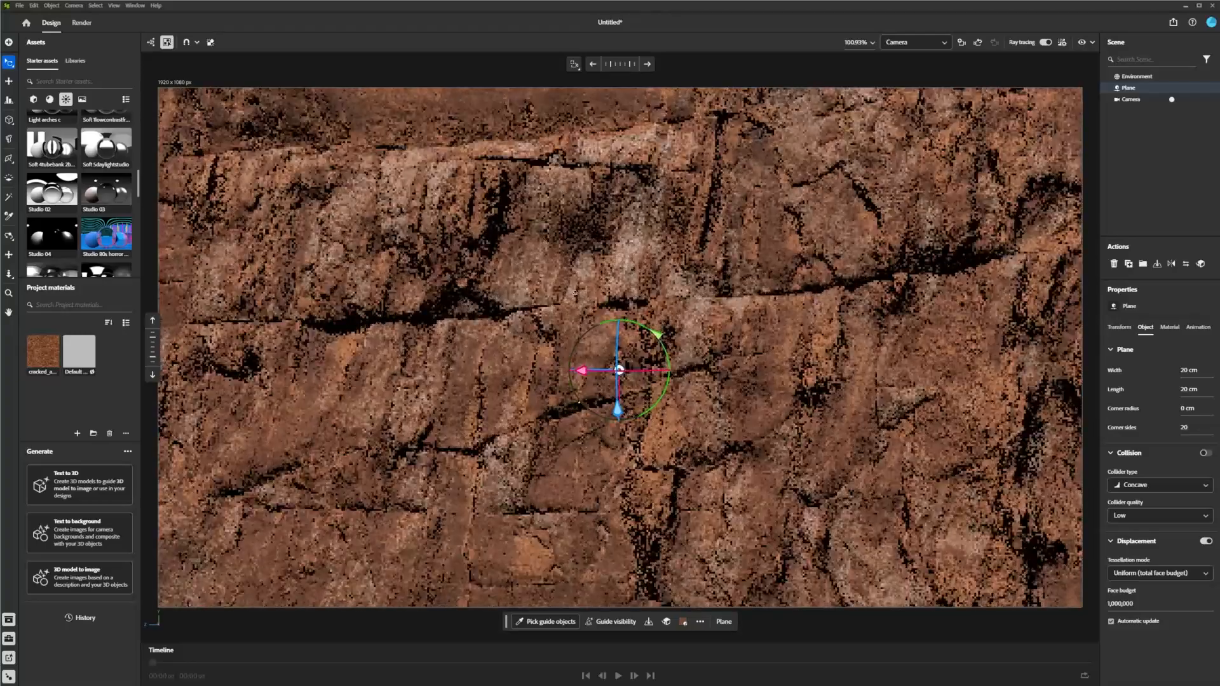
{"action": "right_click_drag", "start_coordinate": [398, 284], "coordinate": [267, 287]}
Rotate the Studio 04 environment lighting across the rock face to adjust its shadows, and unlock the camera.
{"action": "left_click_drag", "start_coordinate": [55, 231], "coordinate": [328, 310]}
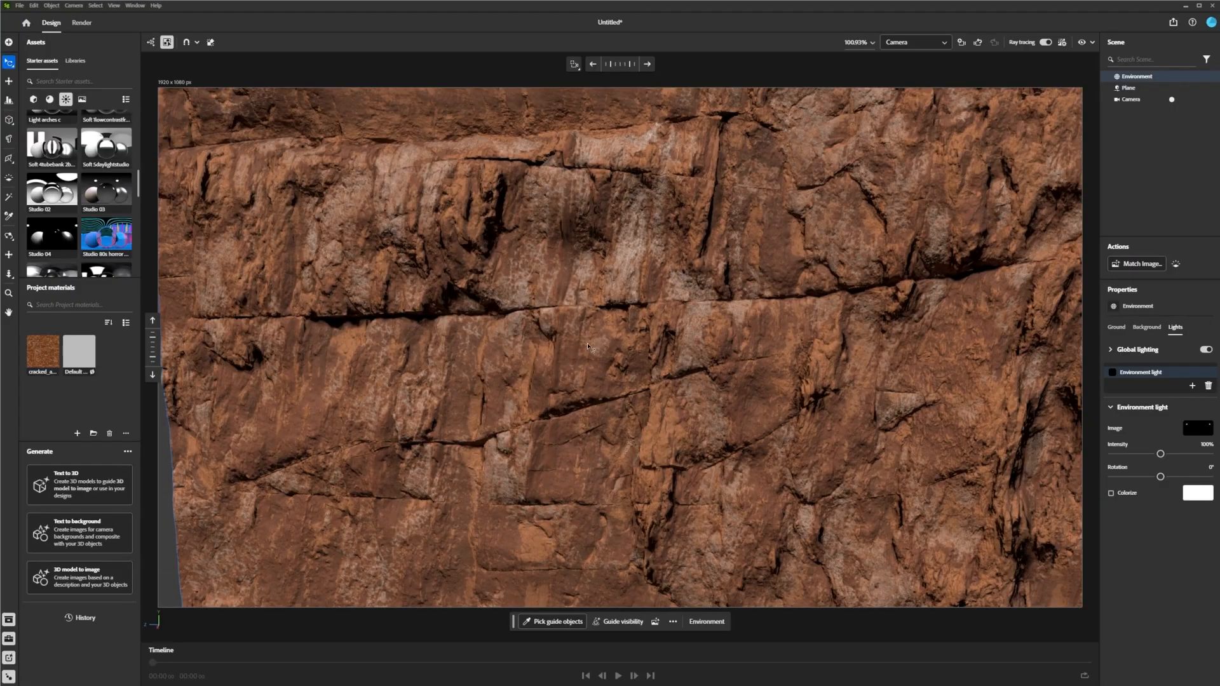
{"action": "right_click_drag", "start_coordinate": [588, 344], "coordinate": [825, 342], "text": "shift"}
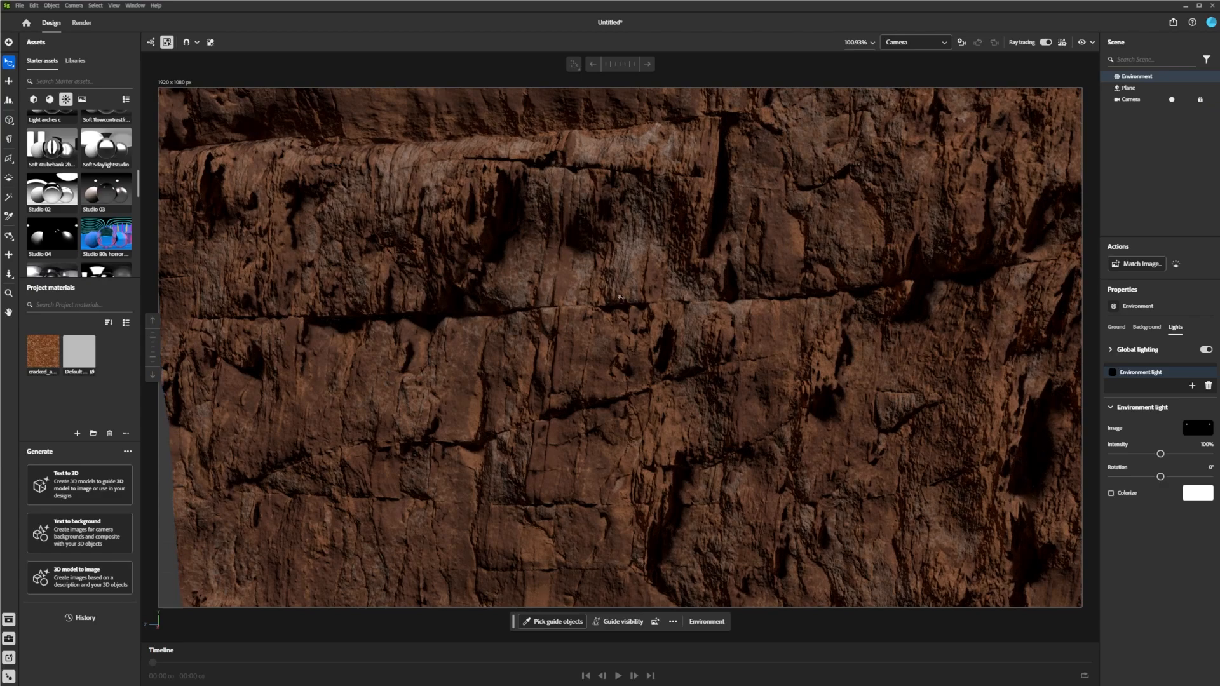
{"action": "left_click", "coordinate": [1202, 99]}
{"action": "right_click_drag", "start_coordinate": [493, 260], "coordinate": [571, 256], "text": "shift"}
{"action": "right_click_drag", "start_coordinate": [687, 378], "coordinate": [730, 343]}
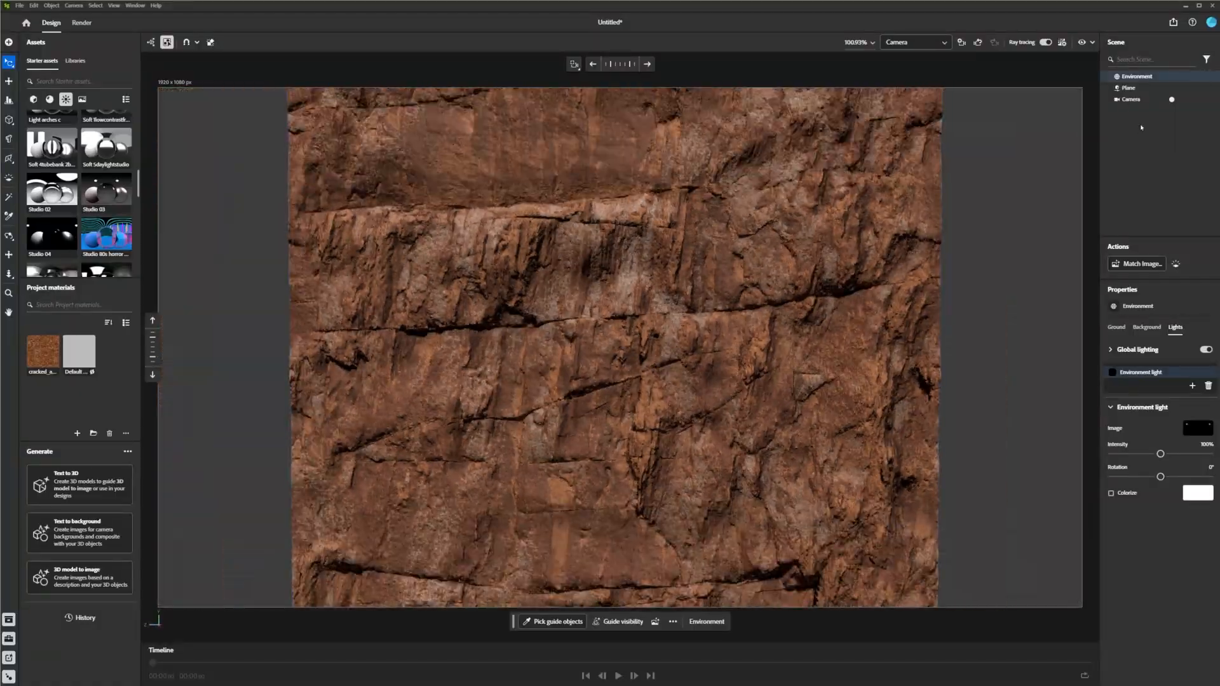
Select the camera and reposition it close above the rock so that the surface fills the whole frame.
{"action": "left_click", "coordinate": [1132, 100]}
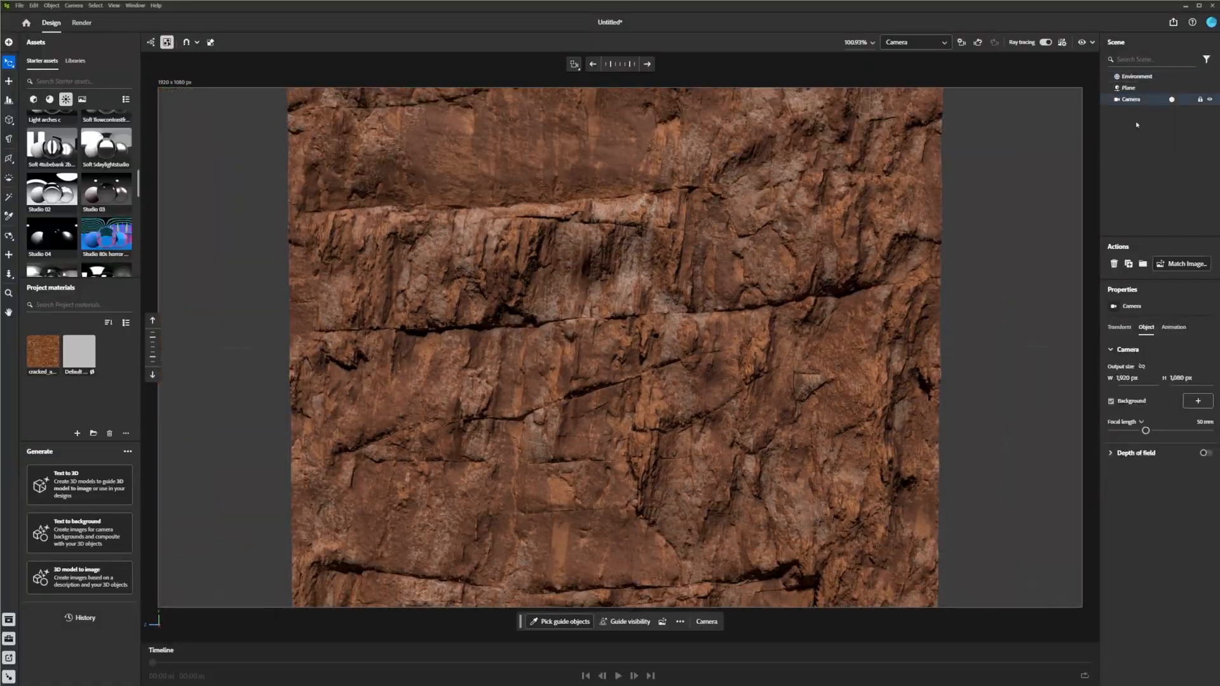
{"action": "left_click", "coordinate": [1120, 328]}
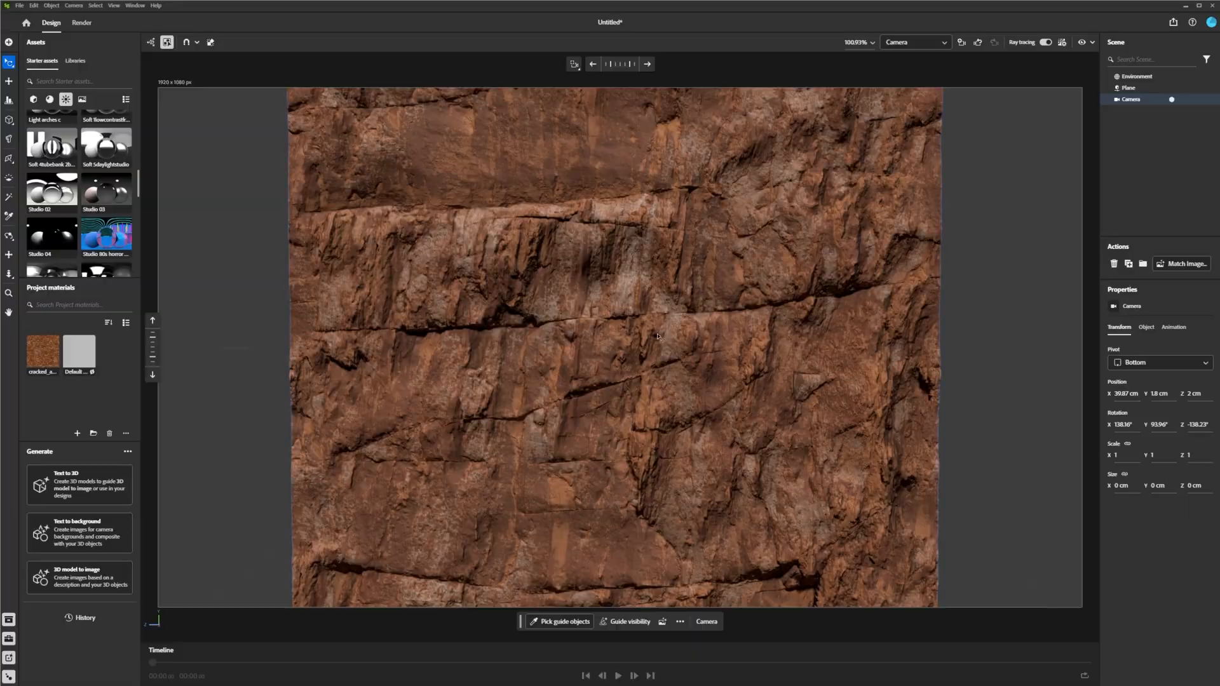
{"action": "scroll", "coordinate": [581, 295], "scroll_direction": "up", "scroll_amount": 4}
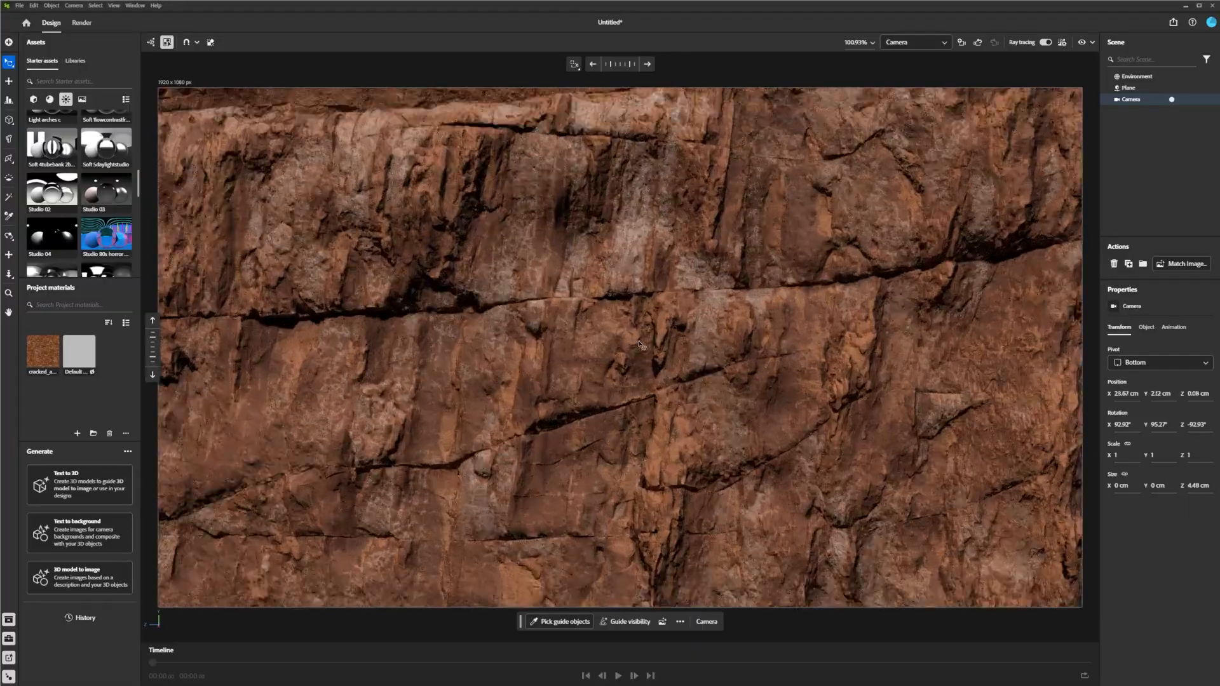
{"action": "scroll", "coordinate": [578, 289], "scroll_direction": "down", "scroll_amount": 1}
{"action": "mouse_move", "coordinate": [637, 349]}
{"action": "right_mouse_down"}
{"action": "mouse_move", "coordinate": [639, 331]}
{"action": "mouse_move", "coordinate": [642, 345]}
{"action": "right_mouse_up"}
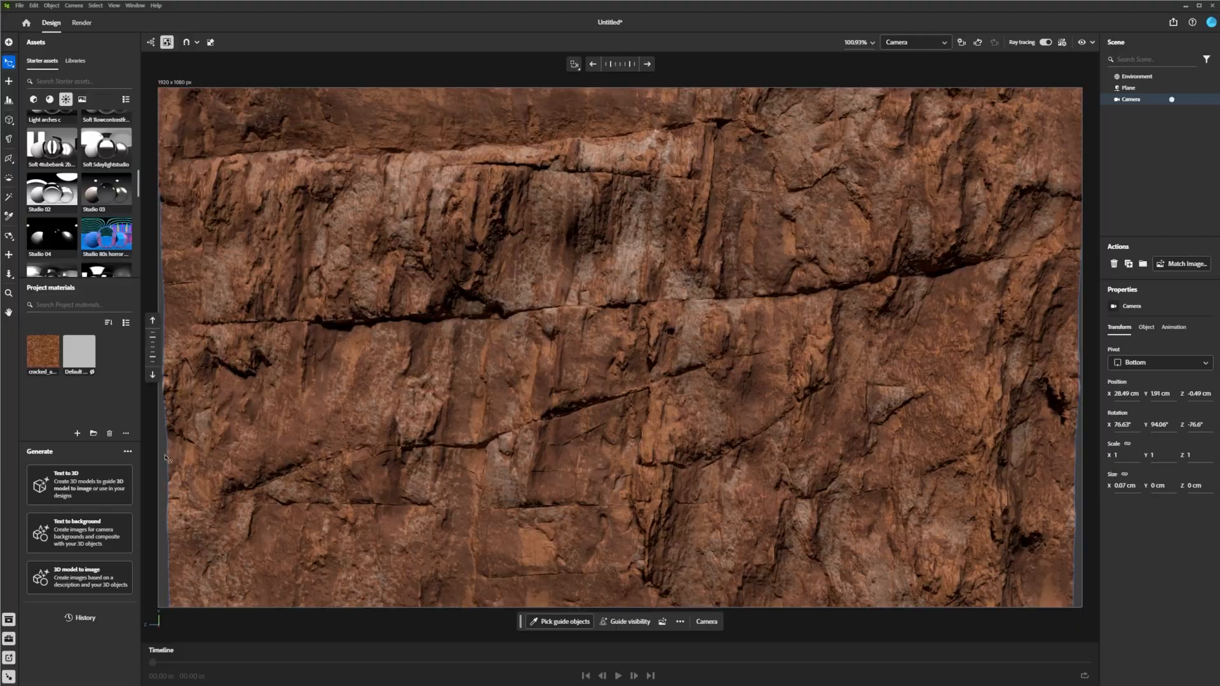
{"action": "scroll", "coordinate": [510, 450], "scroll_direction": "up", "scroll_amount": 3}
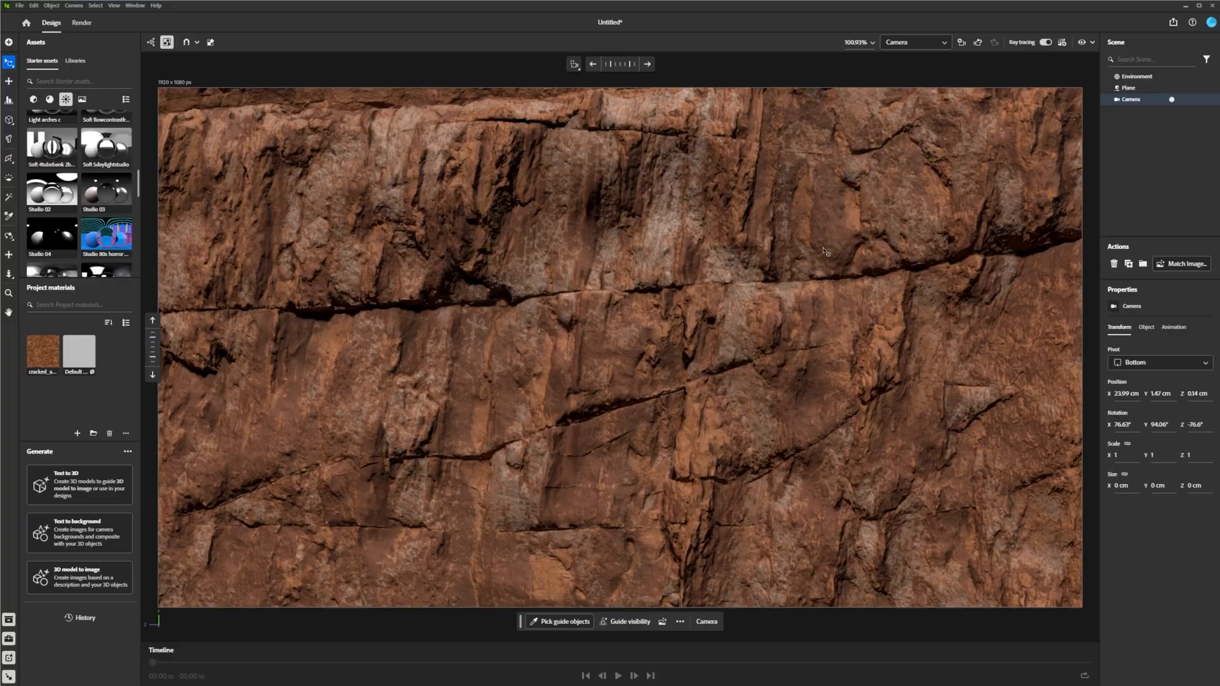
{"action": "right_click_drag", "start_coordinate": [824, 251], "coordinate": [849, 250]}
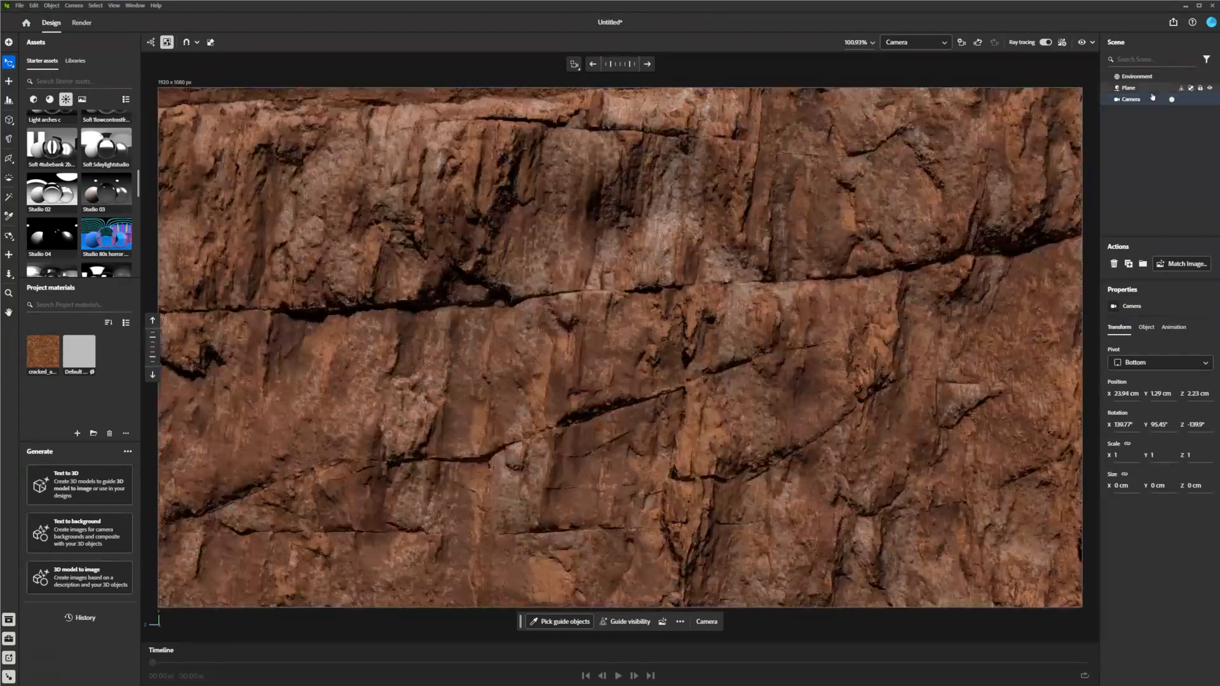
Enable the camera's depth of field and set its focus point on the rock just below the left part of the long crack.
{"action": "left_click", "coordinate": [1146, 327]}
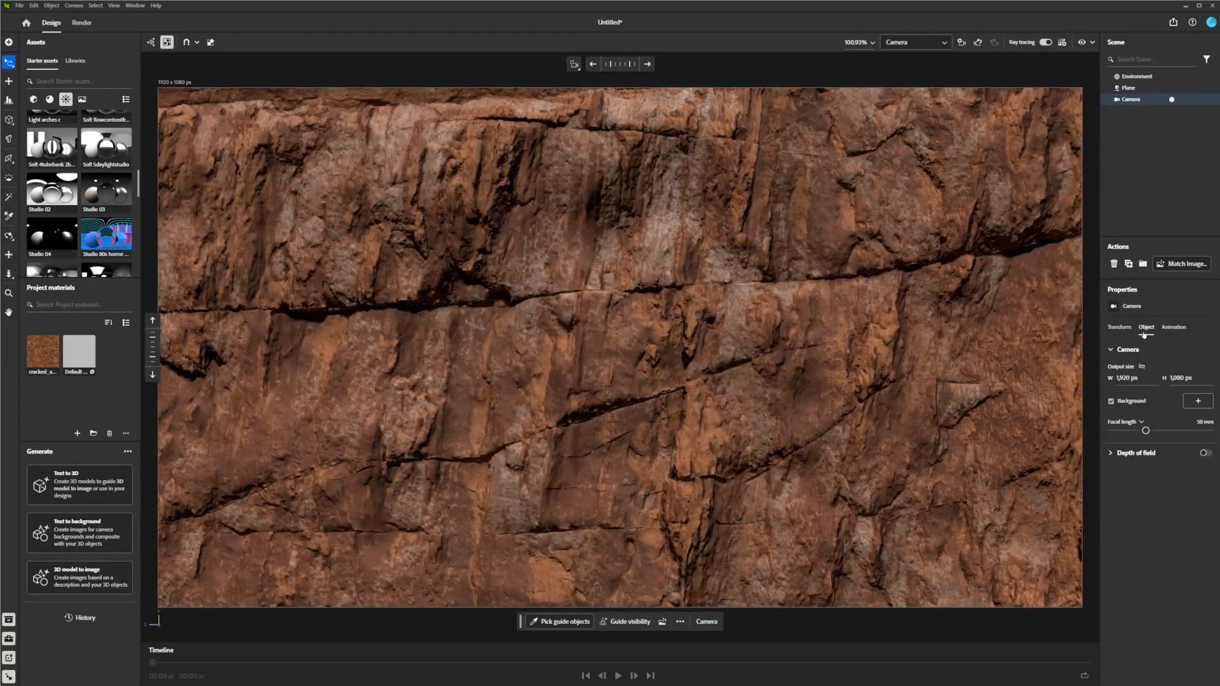
{"action": "left_click", "coordinate": [1206, 454]}
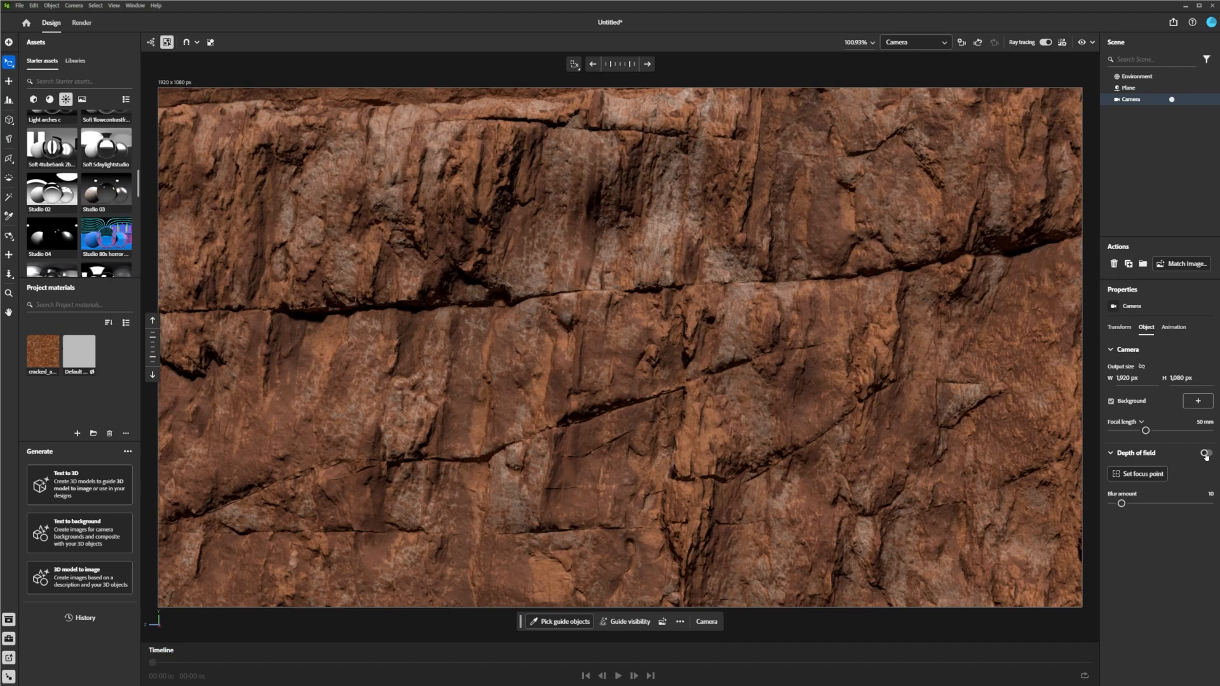
{"action": "left_click", "coordinate": [1139, 474]}
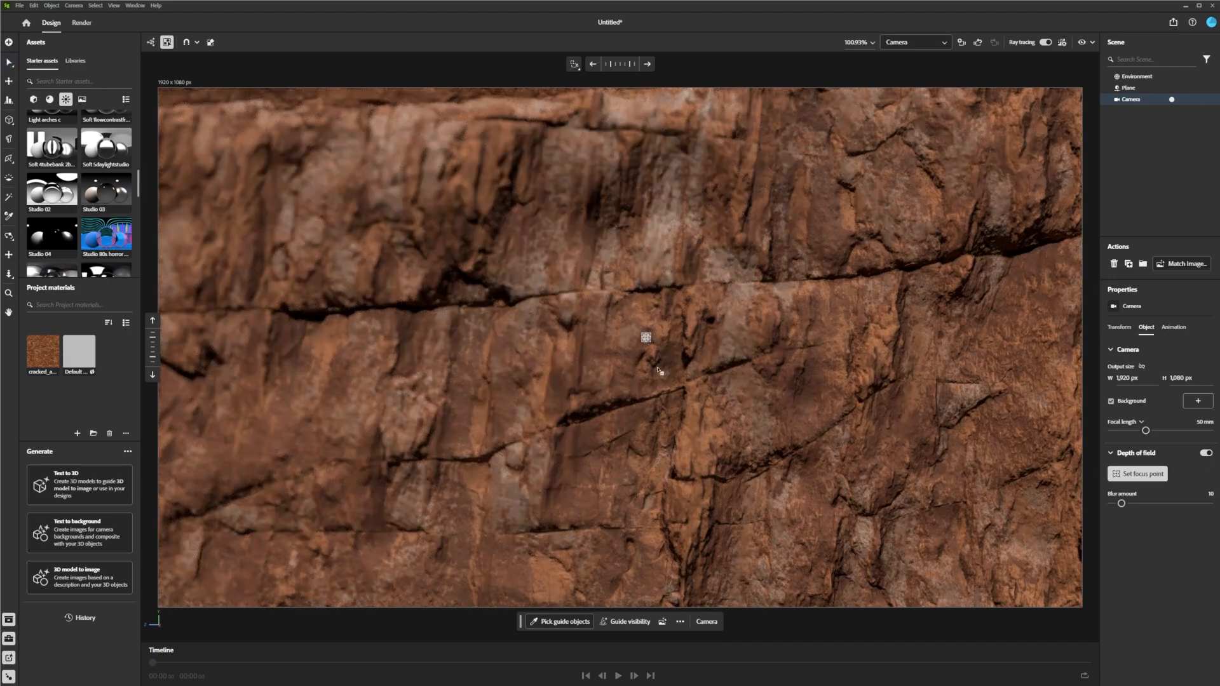
{"action": "left_click", "coordinate": [333, 364]}
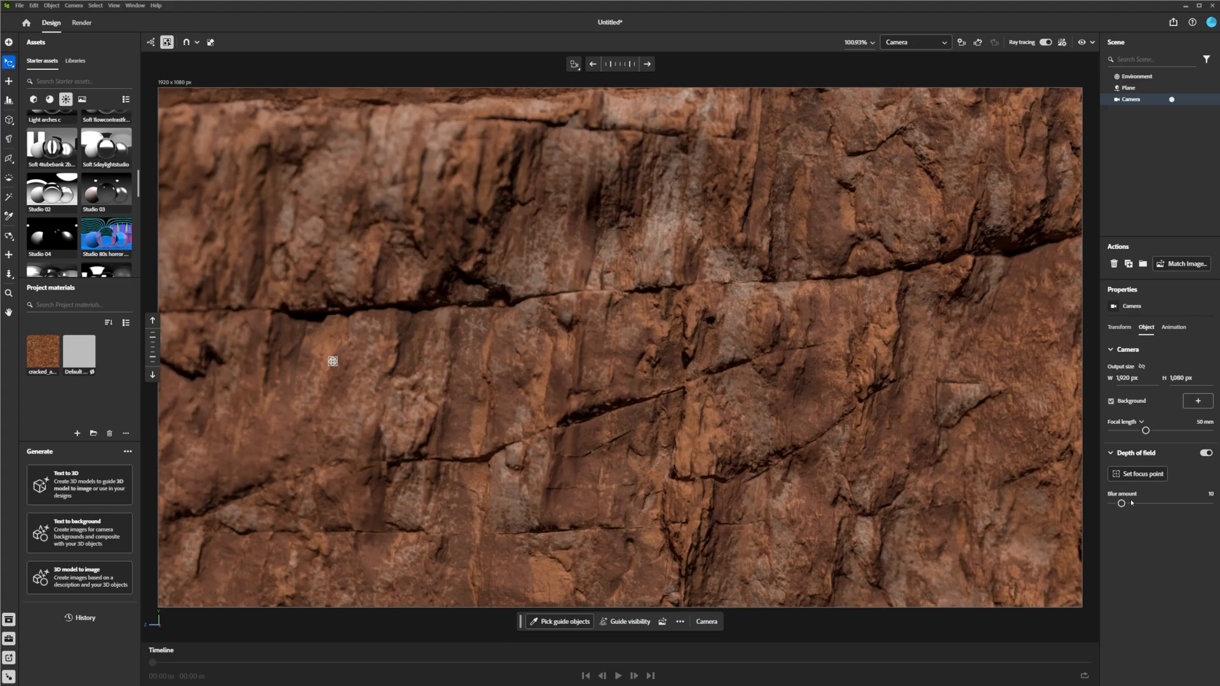
Raise the depth of field blur amount to 91.3 and try two focus points on the rock below the right part of the long crack.
{"action": "left_click_drag", "start_coordinate": [1141, 503], "coordinate": [1201, 504]}
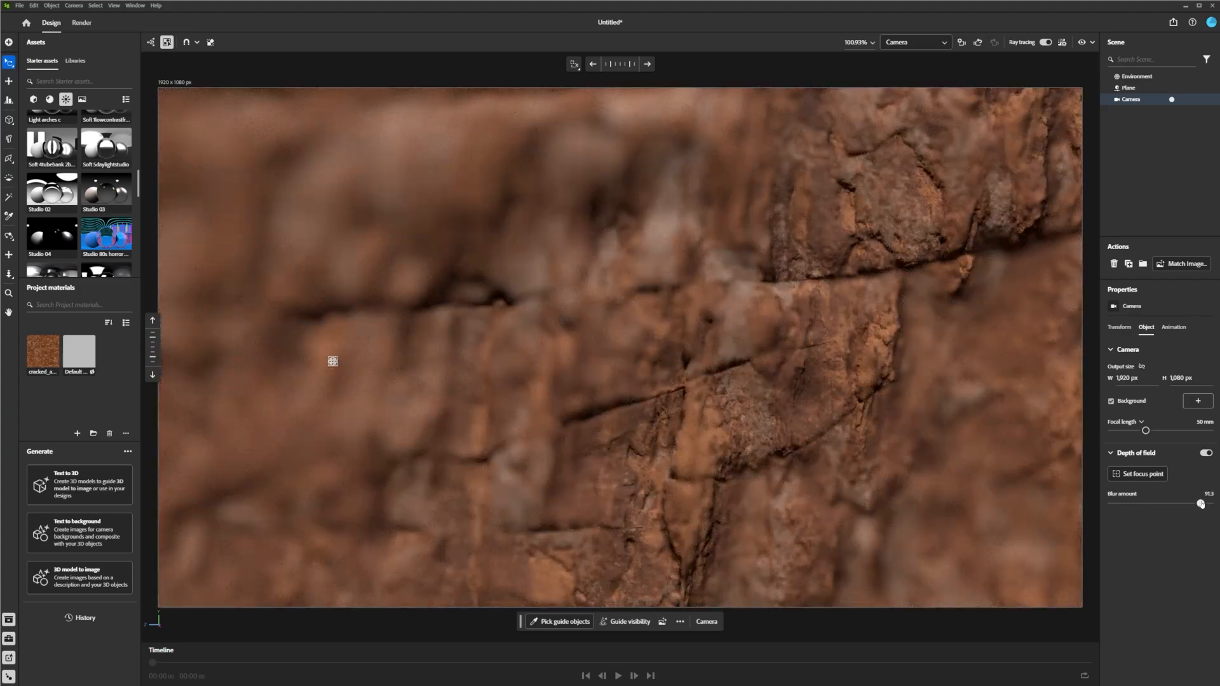
{"action": "left_click", "coordinate": [1138, 474]}
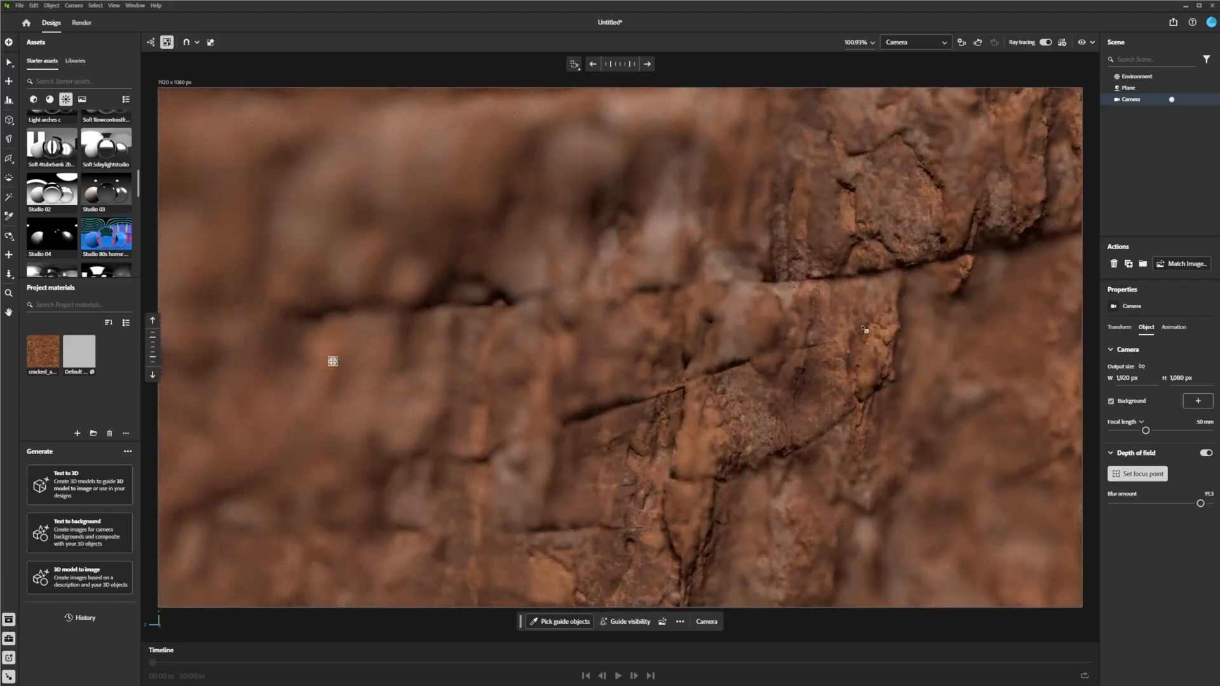
{"action": "left_click", "coordinate": [893, 322]}
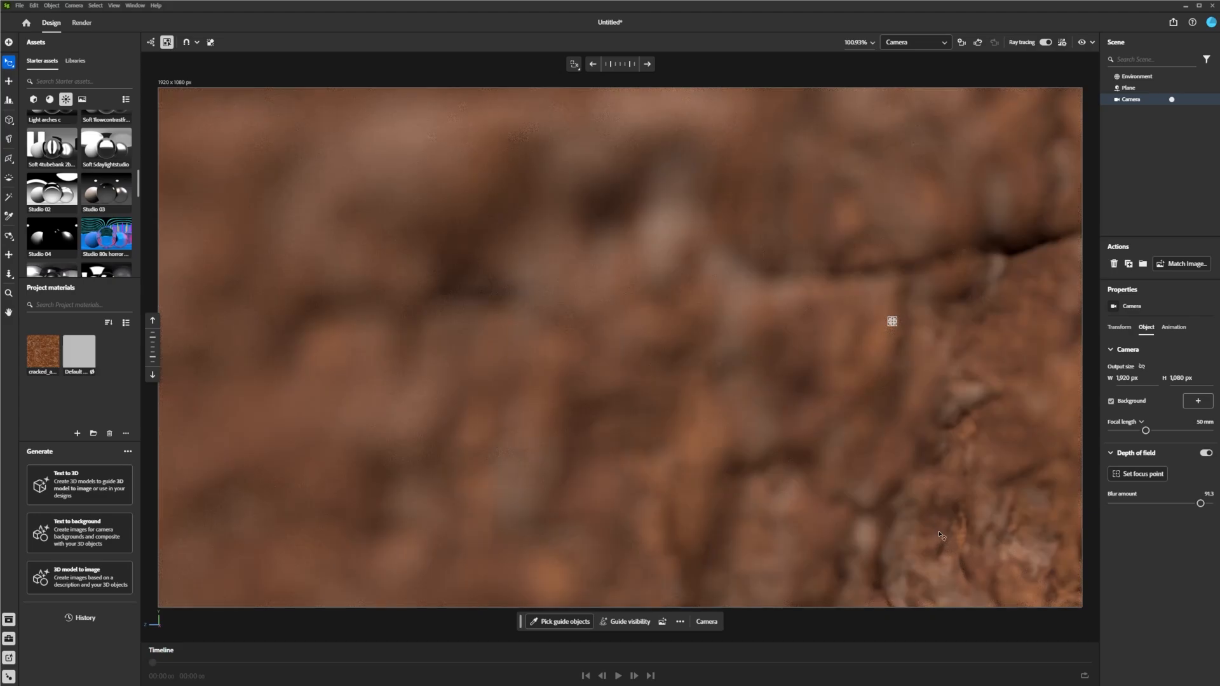
{"action": "left_click", "coordinate": [1138, 474]}
{"action": "left_click", "coordinate": [952, 392]}
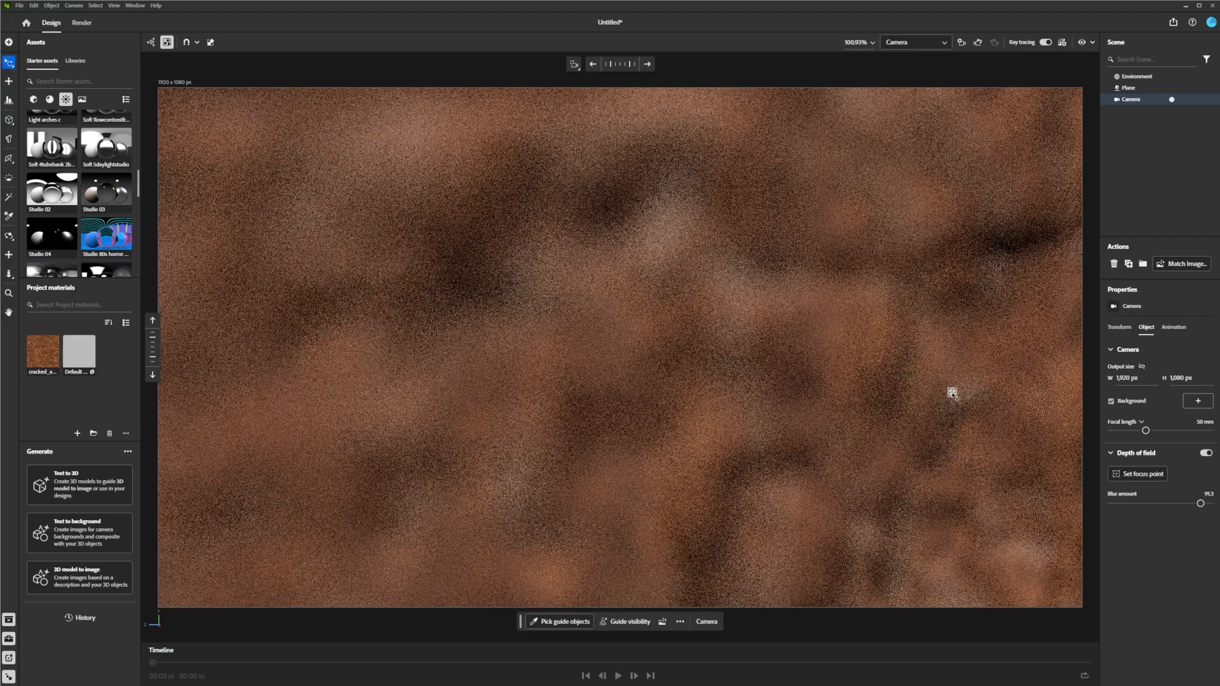
Set the camera's focus point near the middle of the rock, just above the diagonal crack, and set the blur amount to 18.
{"action": "left_click", "coordinate": [1141, 474]}
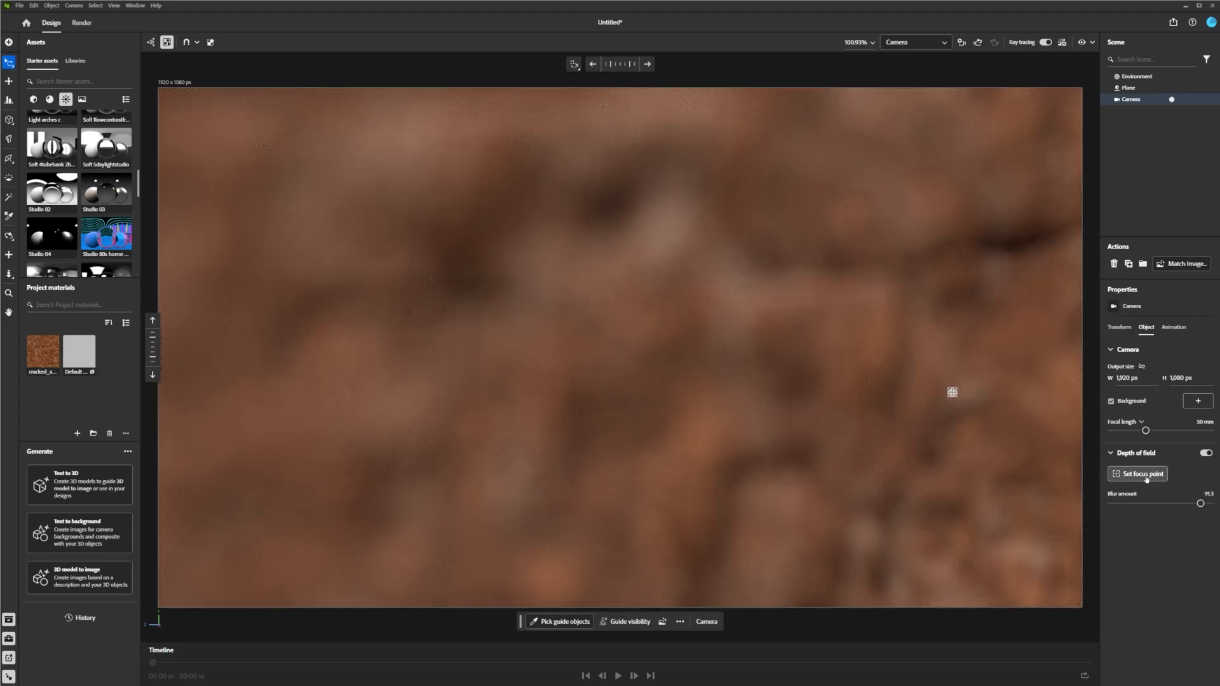
{"action": "left_click", "coordinate": [668, 356]}
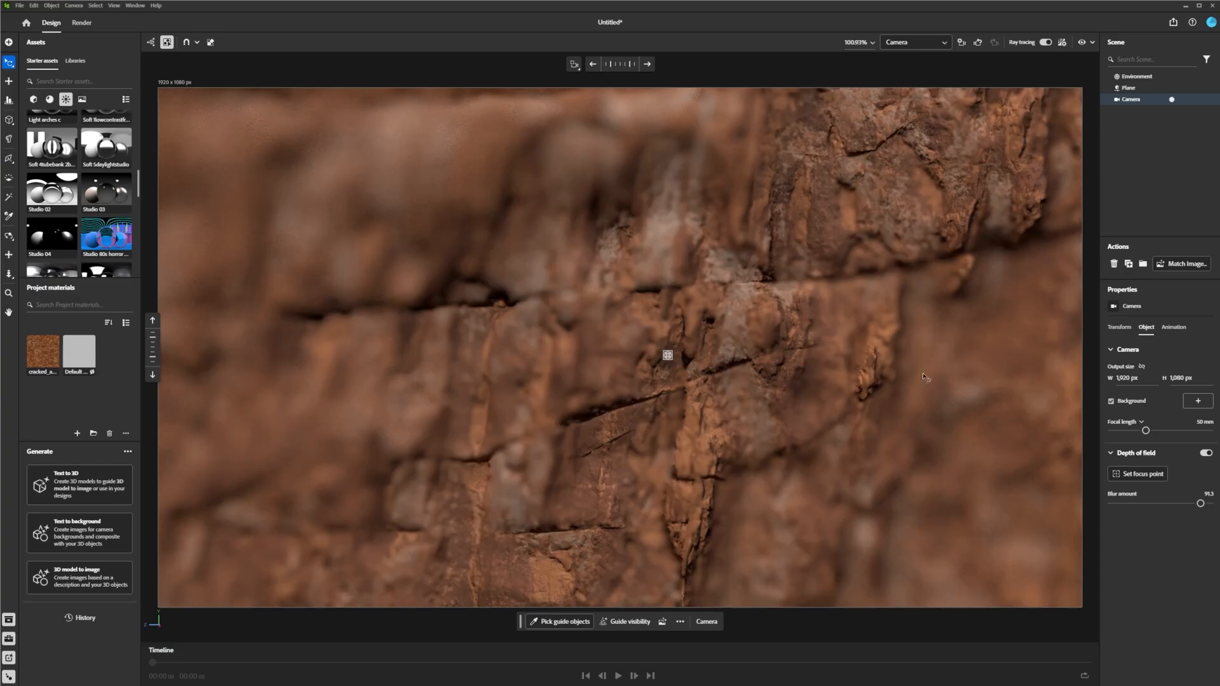
{"action": "left_click_drag", "start_coordinate": [1201, 504], "coordinate": [1130, 495]}
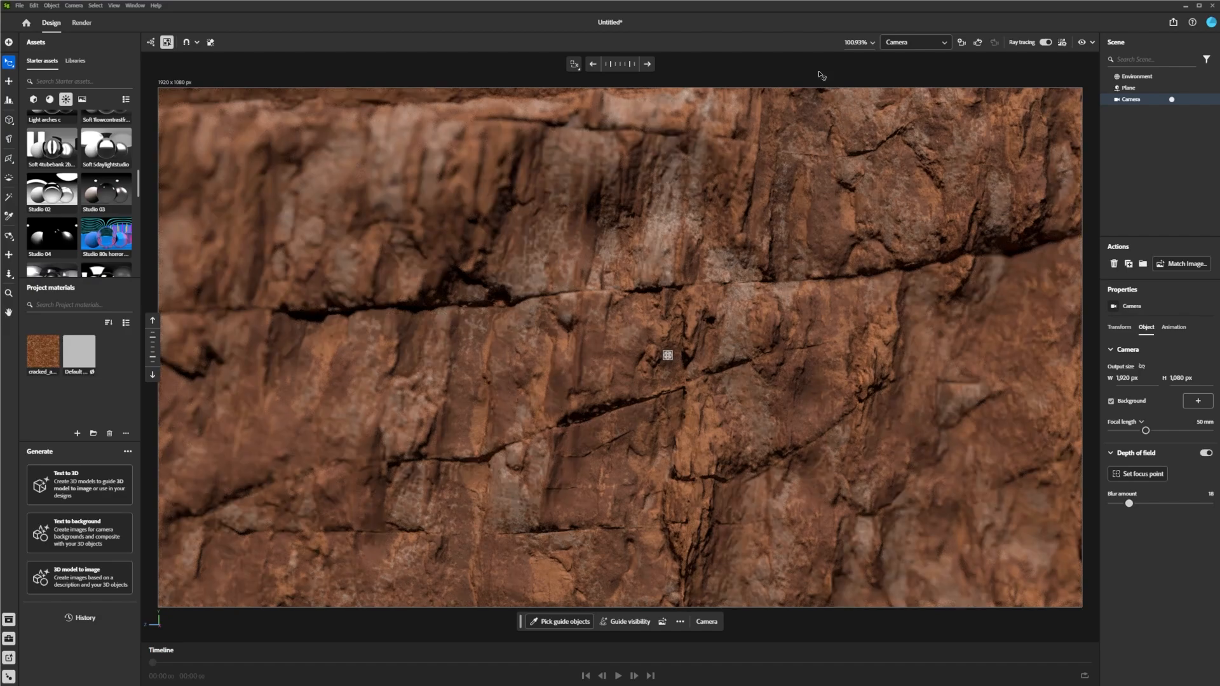
Open the render settings and set the camera's export to PSD (16 bits/channel) with the filename 001.
{"action": "left_click", "coordinate": [80, 23]}
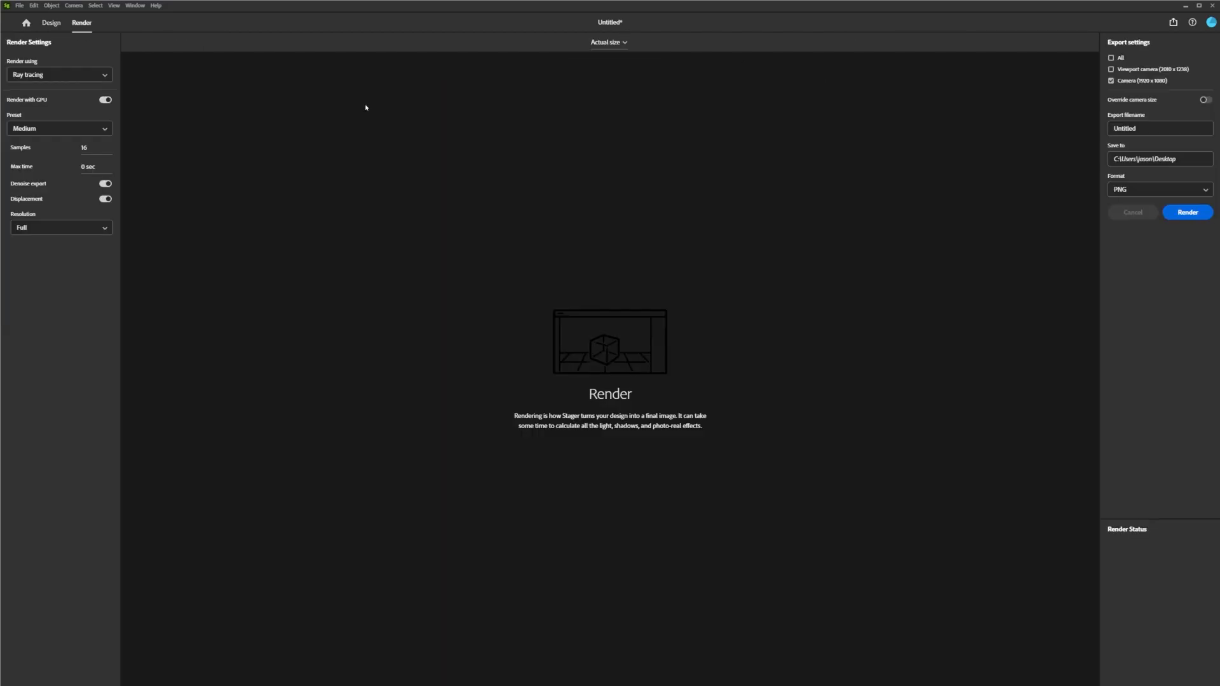
{"action": "left_click", "coordinate": [35, 131]}
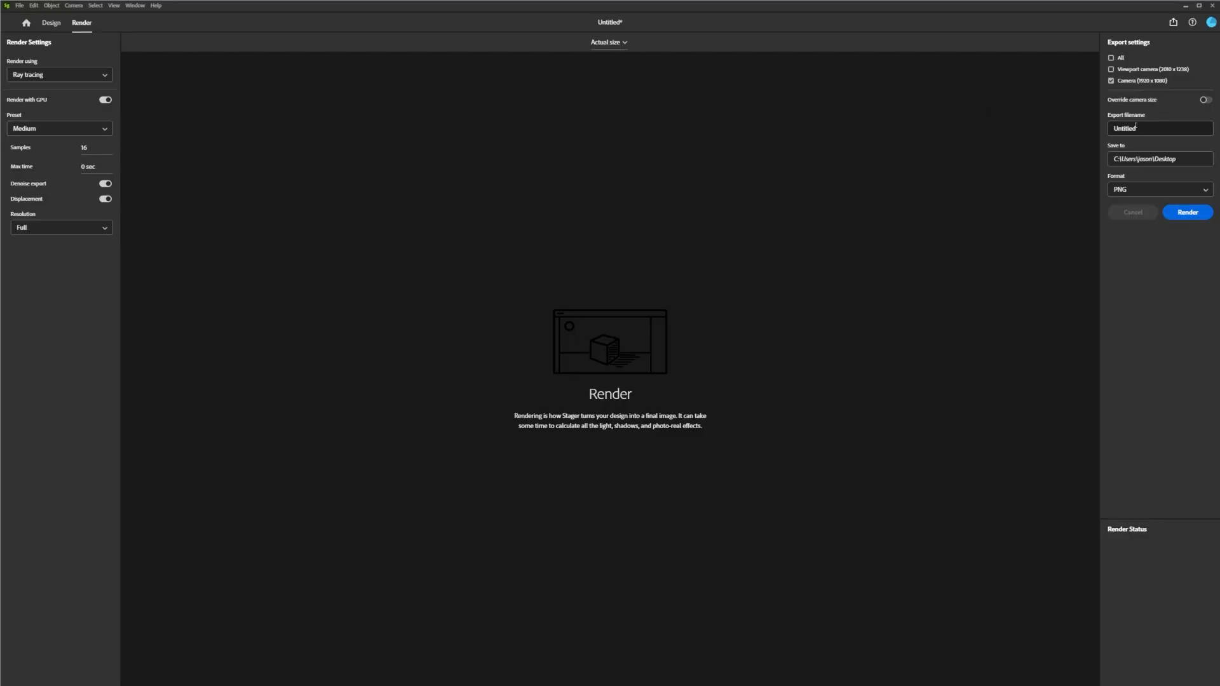
{"action": "left_click", "coordinate": [1137, 191]}
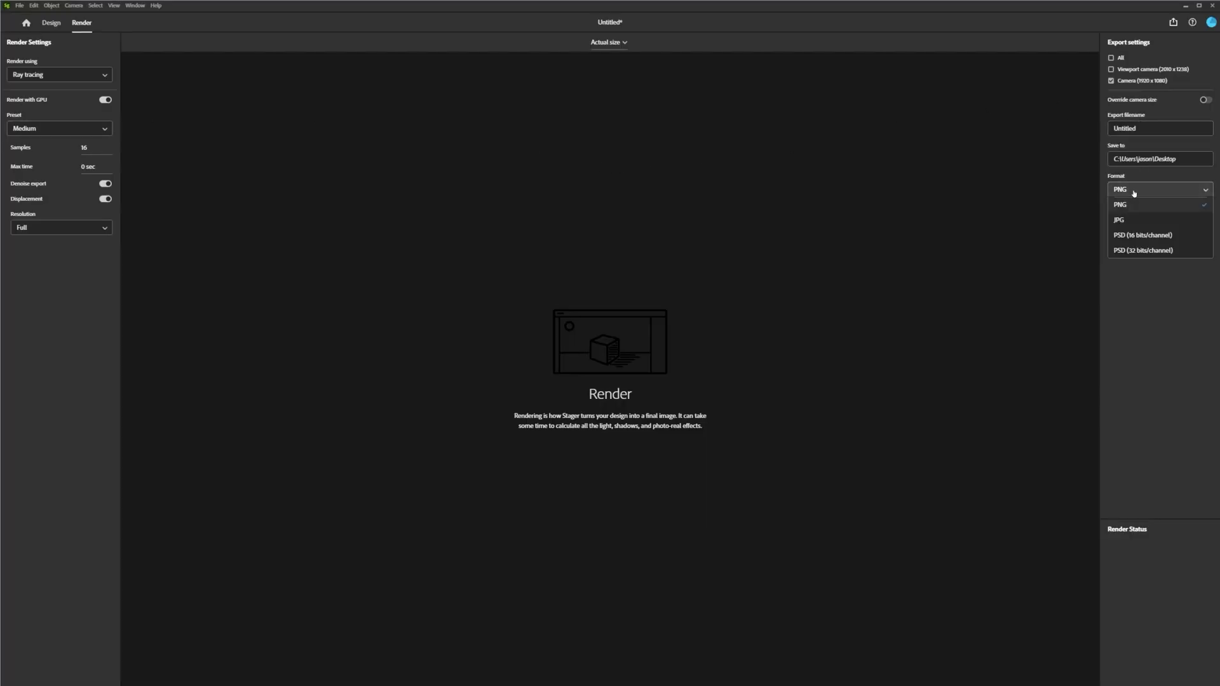
{"action": "left_click", "coordinate": [1135, 236]}
{"action": "double_click", "coordinate": [1137, 129]}
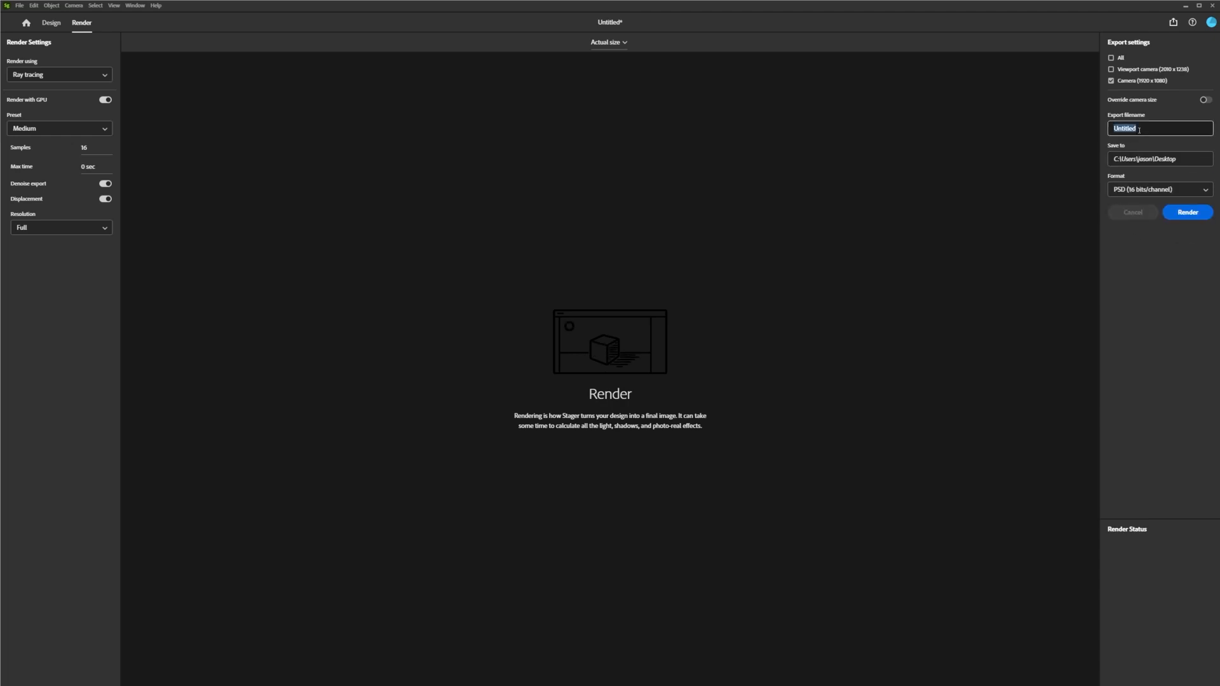
{"action": "type", "text": "001"}
Set the Downloads folder as the render's save location and render the camera view.
{"action": "left_click", "coordinate": [1155, 162]}
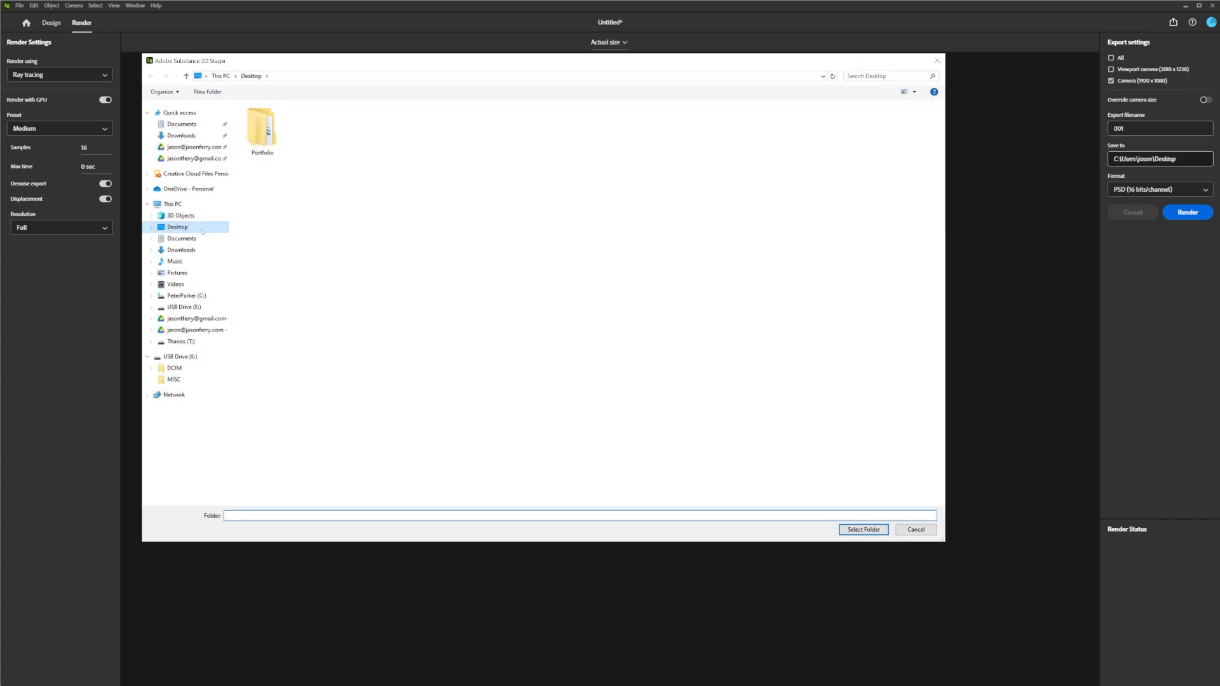
{"action": "left_click", "coordinate": [184, 250]}
{"action": "left_click", "coordinate": [864, 529]}
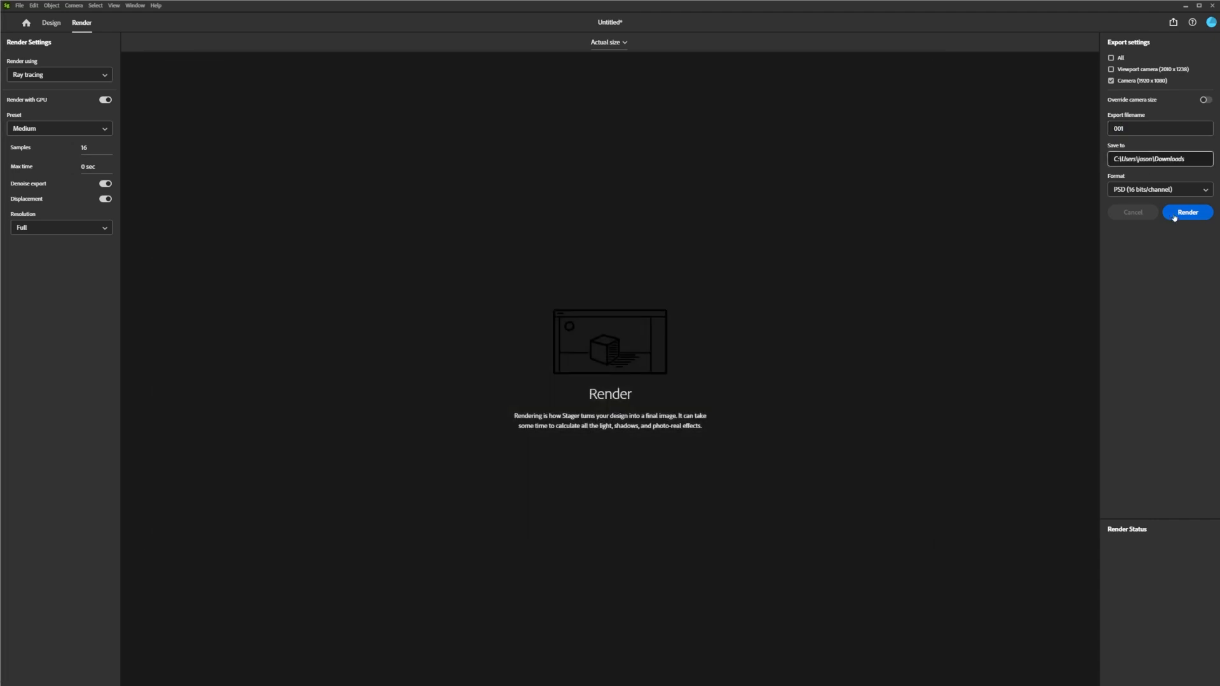
{"action": "left_click", "coordinate": [1190, 217]}
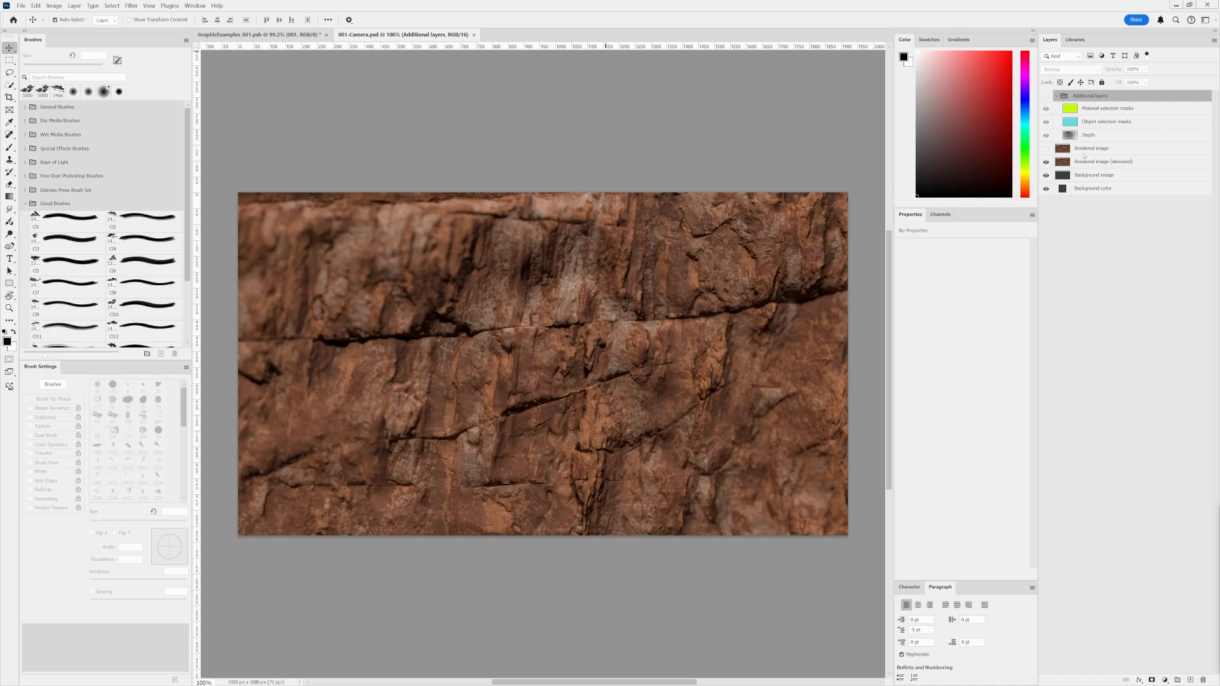
In Photoshop, delete the Background image and Background color layers from 001-Camera.psd.
{"action": "left_click", "coordinate": [1087, 174]}
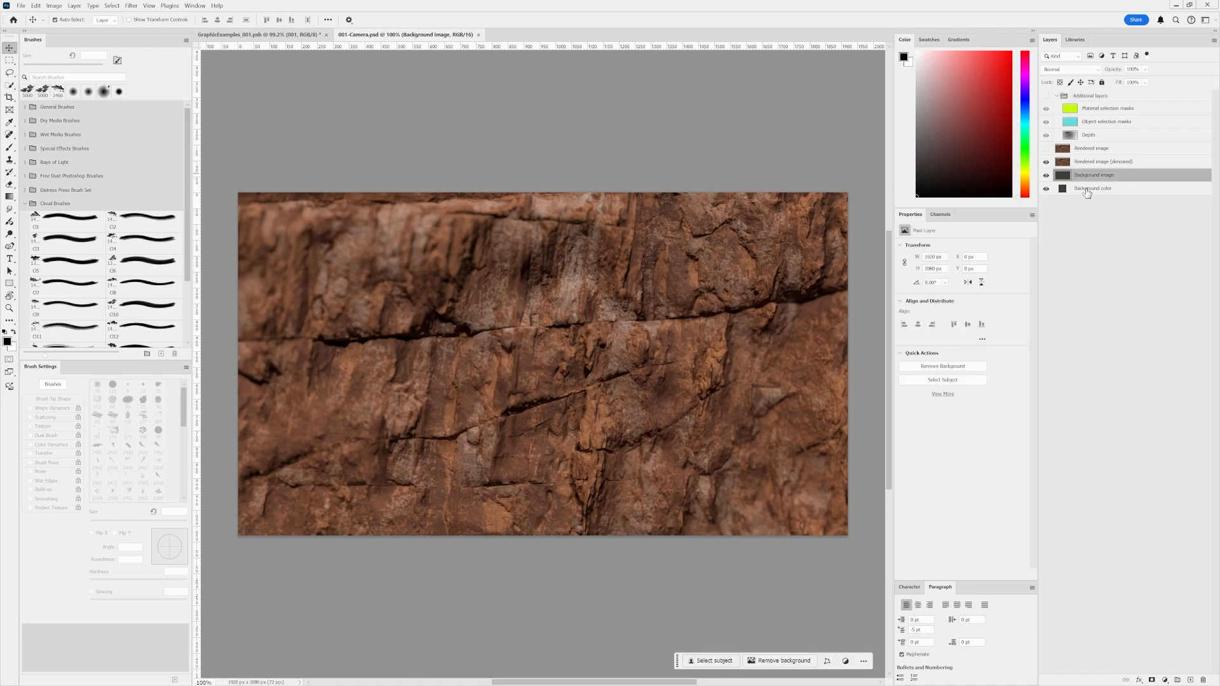
{"action": "left_click", "coordinate": [1087, 188], "text": "shift"}
{"action": "key", "text": "Delete"}
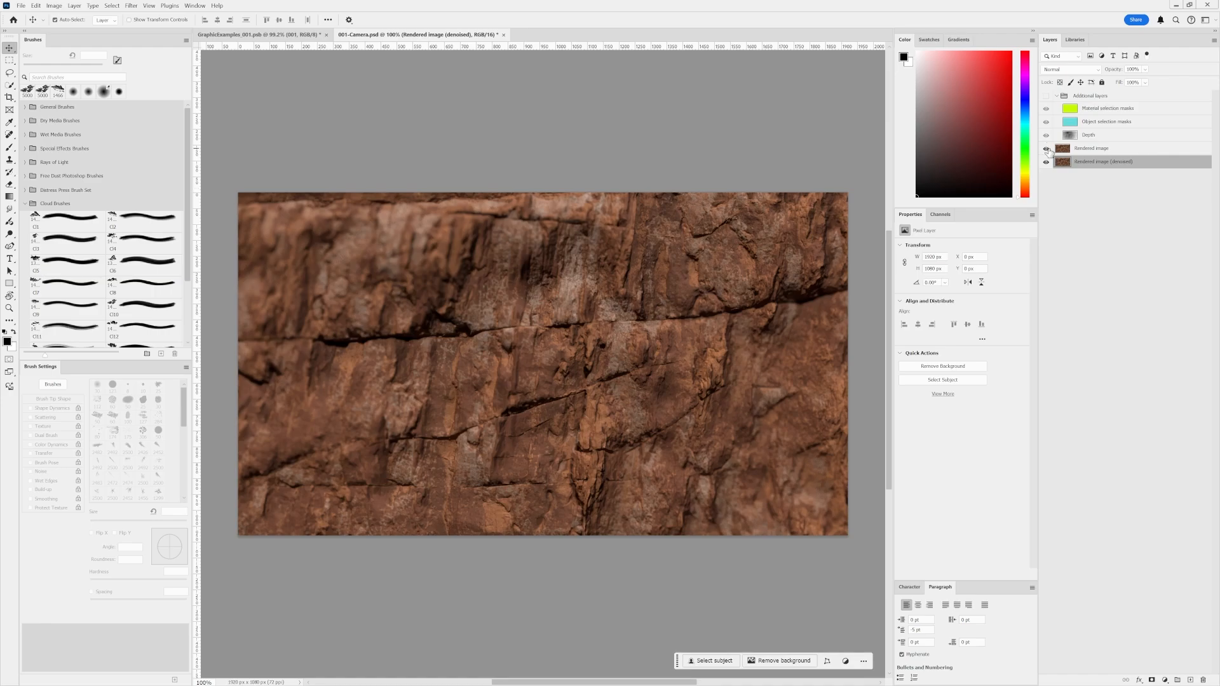
Compare the noise in the Rendered image layer with the denoised version by toggling its visibility at close zoom.
{"action": "scroll", "coordinate": [774, 305], "scroll_direction": "up", "scroll_amount": 4, "text": "alt"}
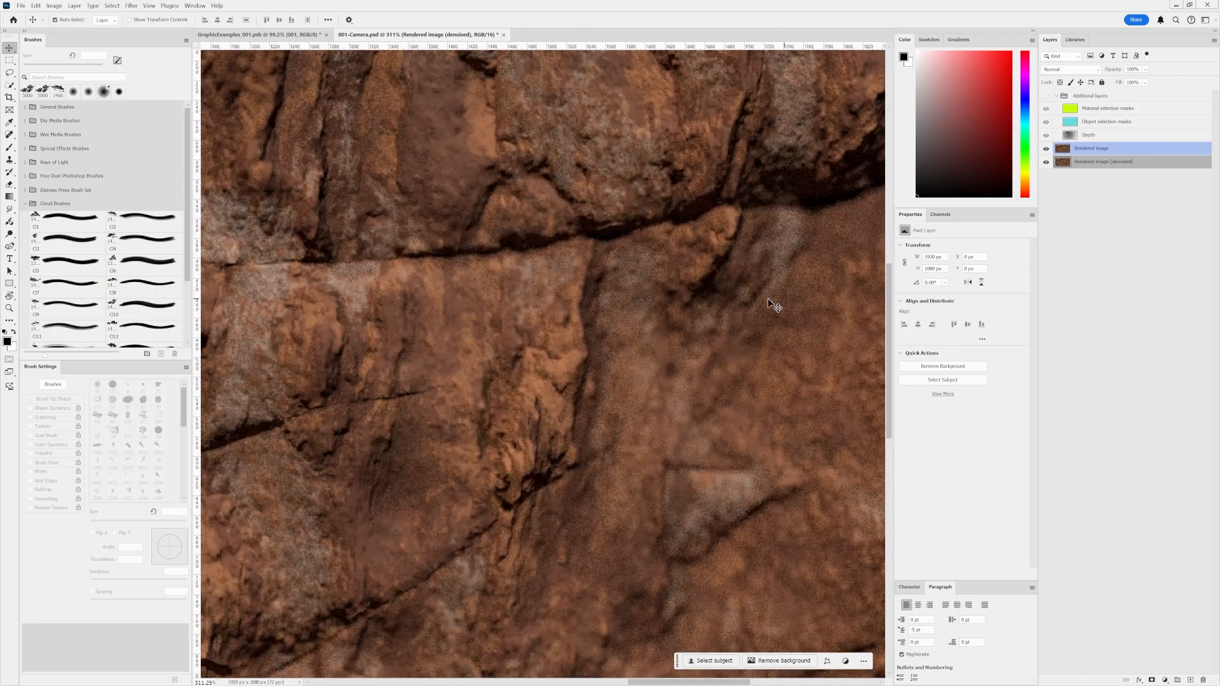
{"action": "scroll", "coordinate": [725, 310], "scroll_direction": "up", "scroll_amount": 8, "text": "alt"}
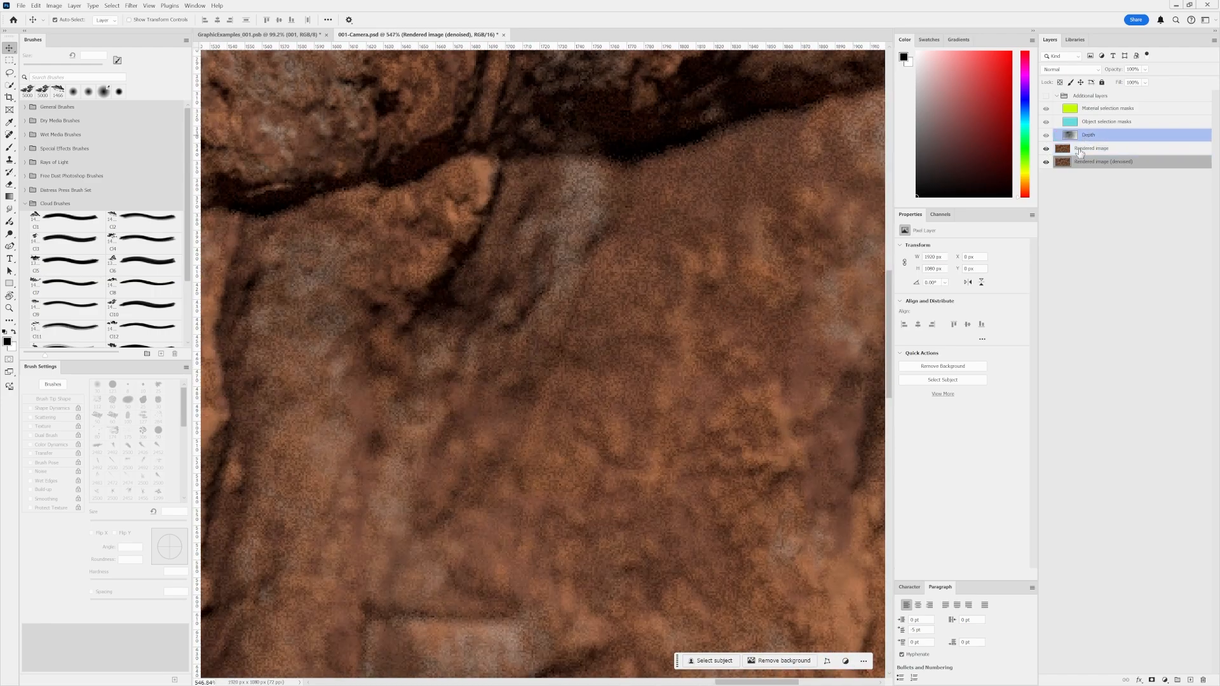
{"action": "left_click", "coordinate": [1091, 155]}
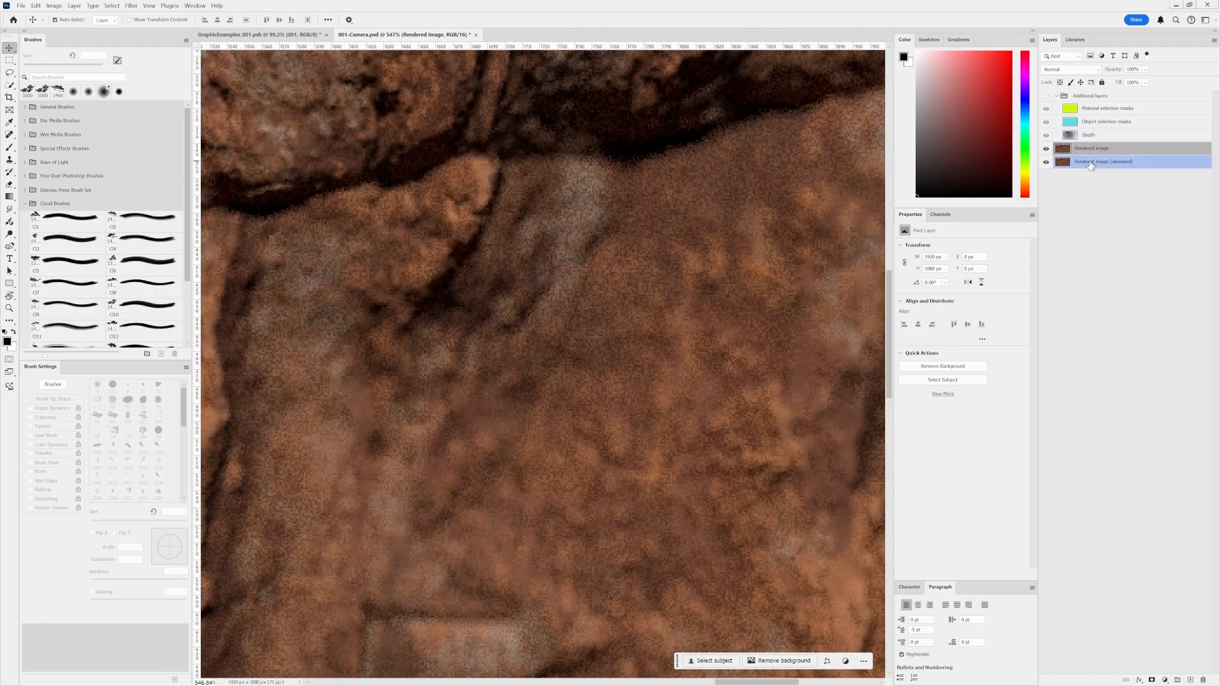
{"action": "left_click", "coordinate": [1047, 148]}
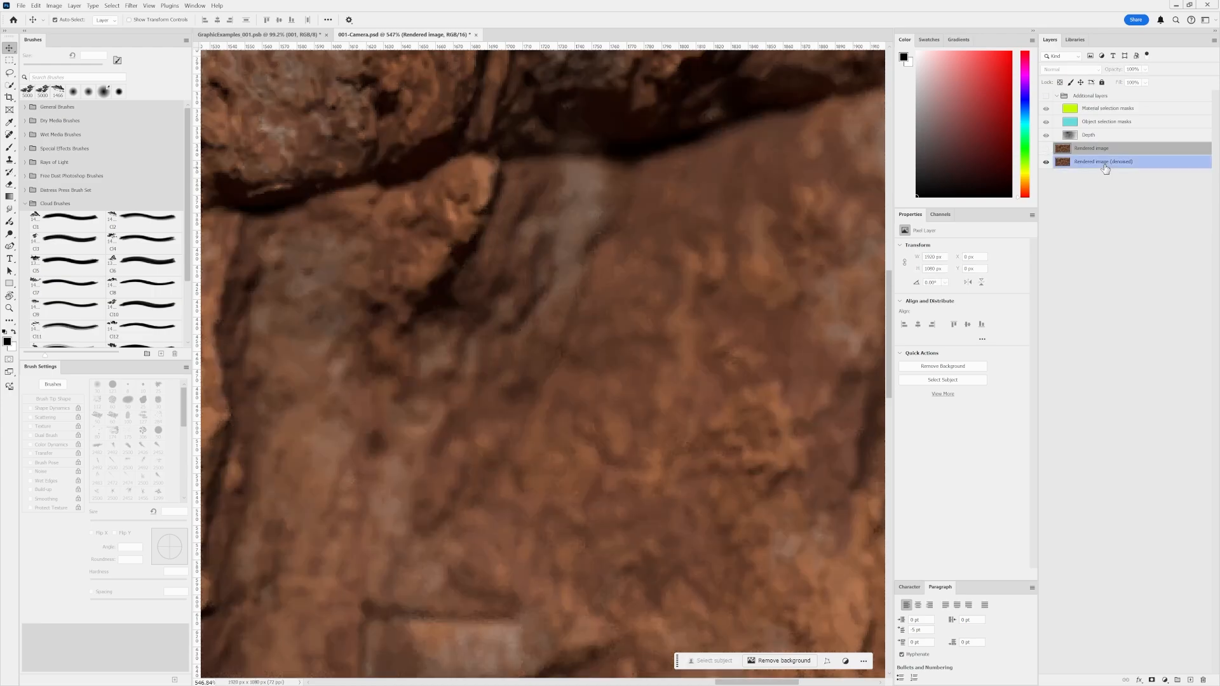
{"action": "left_click", "coordinate": [1047, 148]}
{"action": "left_click", "coordinate": [1047, 149]}
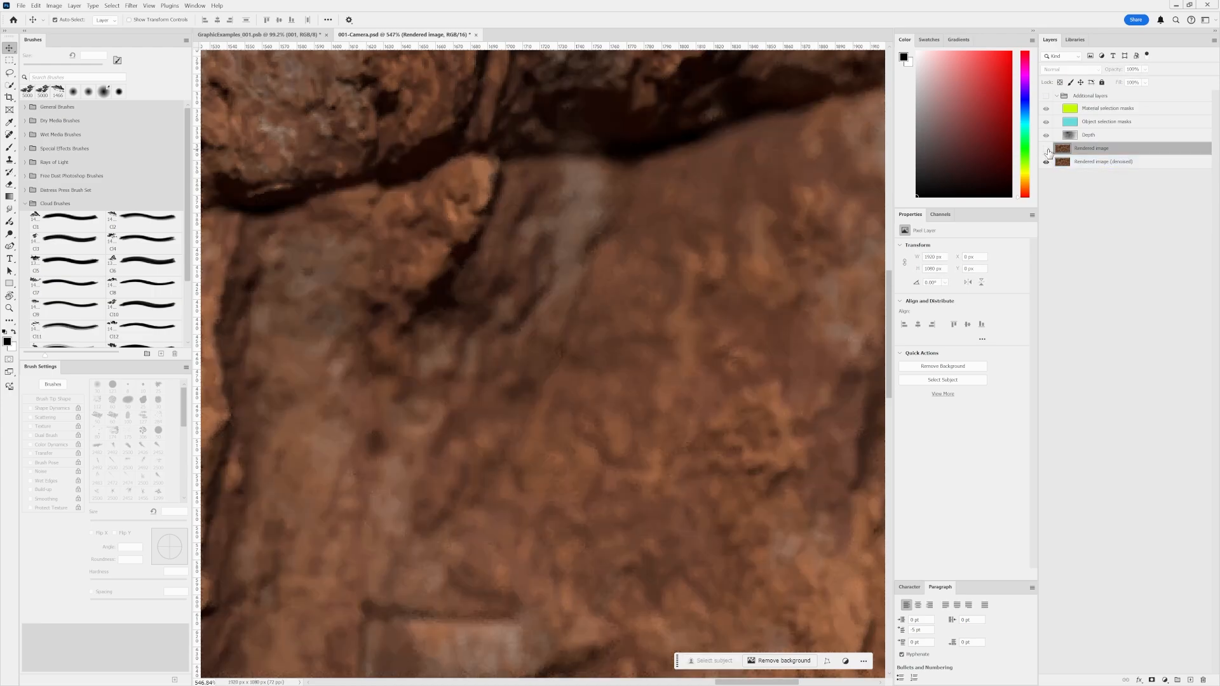
{"action": "left_click", "coordinate": [1047, 149]}
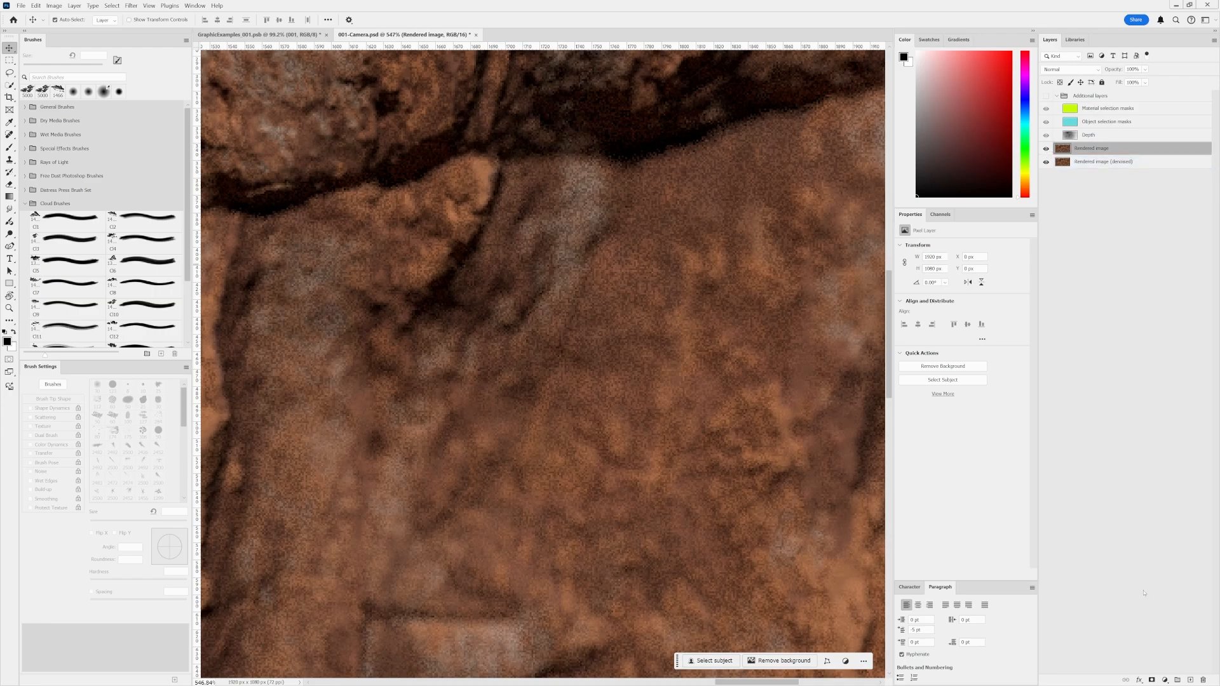
Delete the noisy Rendered image layer, keeping the denoised one.
{"action": "left_click", "coordinate": [1203, 680]}
{"action": "scroll", "coordinate": [681, 256], "scroll_direction": "down", "scroll_amount": 10, "text": "alt"}
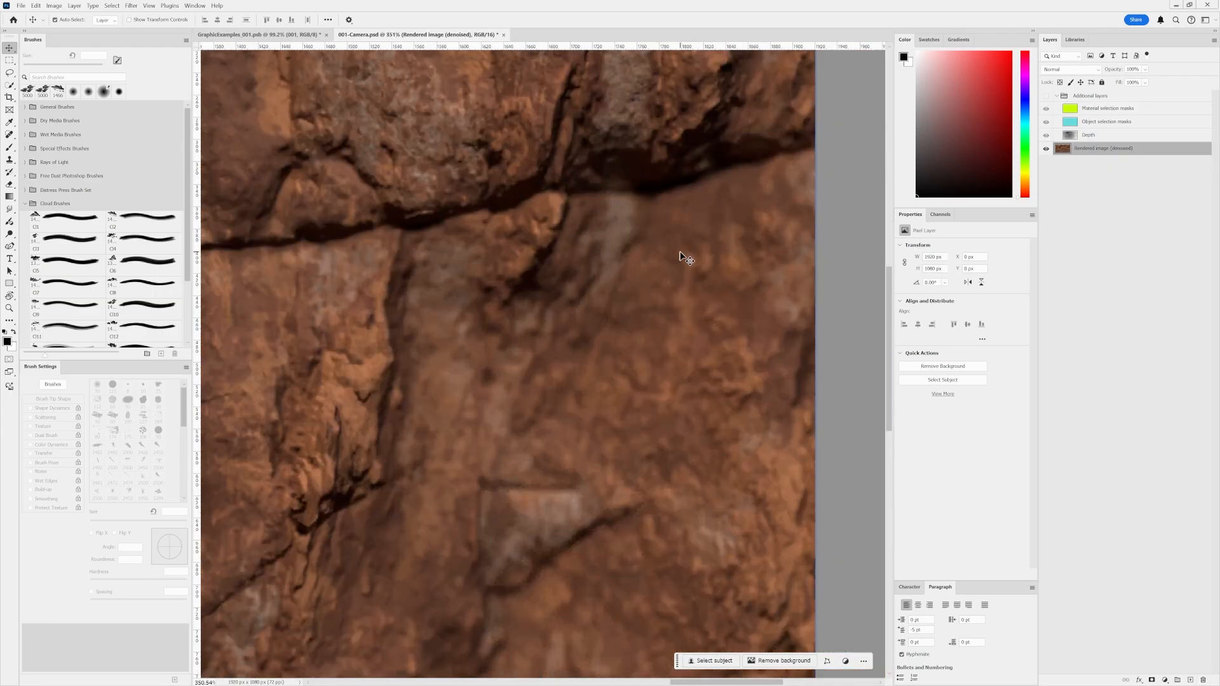
{"action": "scroll", "coordinate": [476, 239], "scroll_direction": "up", "scroll_amount": 2, "text": "alt"}
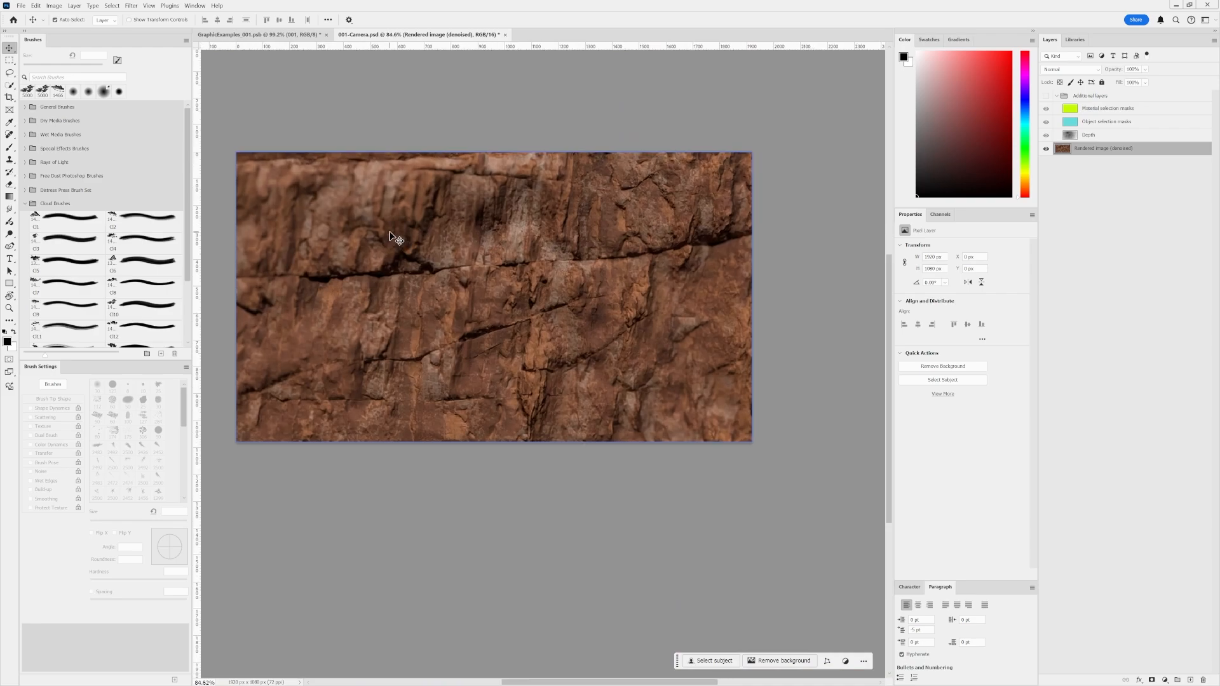
Show the Additional layers group and give it a yellow color label.
{"action": "left_click", "coordinate": [1047, 96]}
{"action": "right_click", "coordinate": [1087, 95]}
{"action": "mouse_move", "coordinate": [1106, 450]}
{"action": "left_click", "coordinate": [1073, 482]}
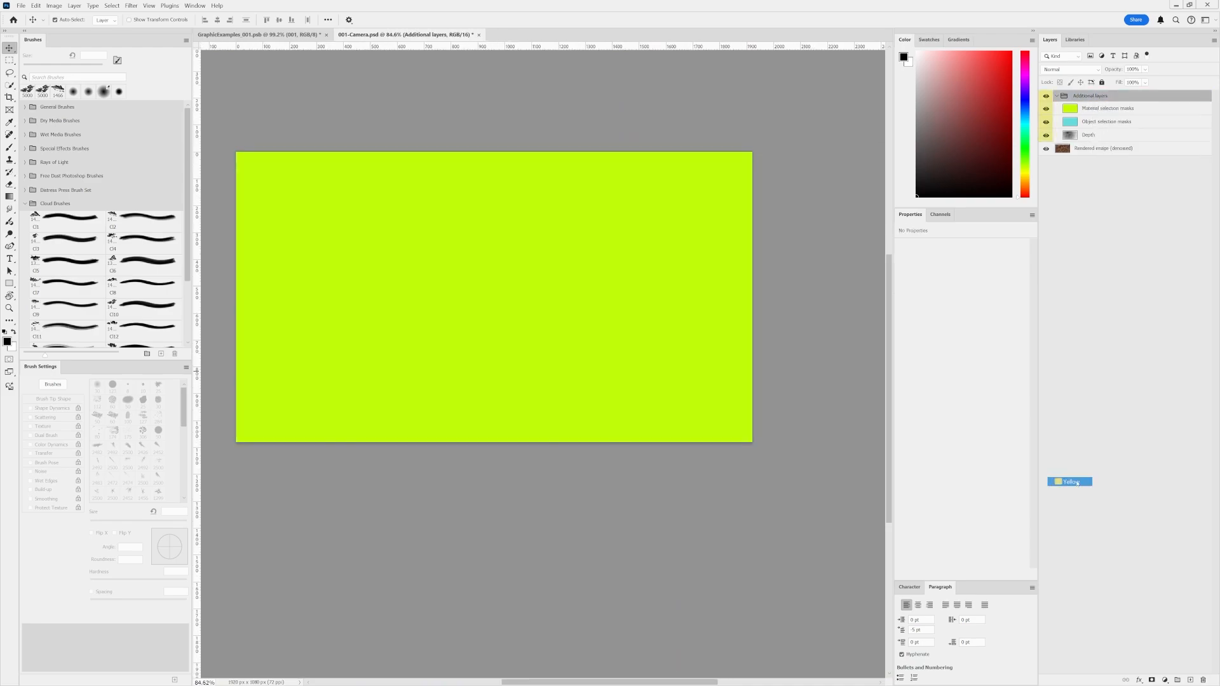
{"action": "left_click", "coordinate": [1113, 244]}
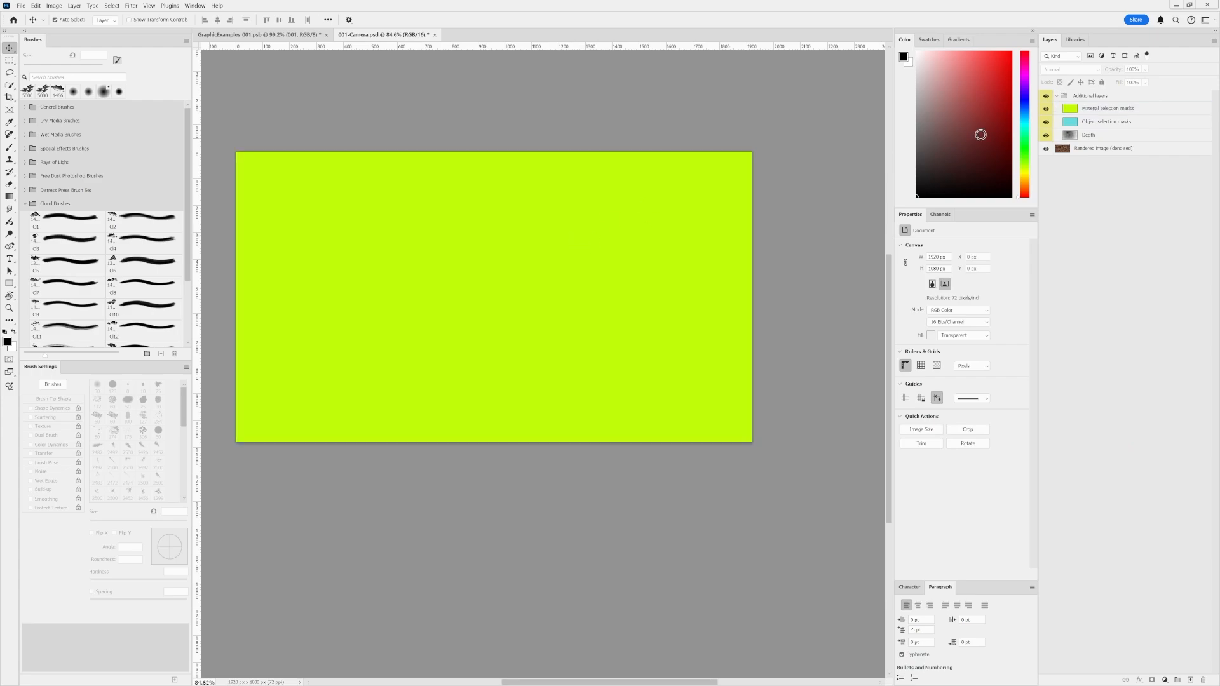
Hide the Material selection masks and Object selection masks layers to examine the depth map, and hide the Depth layer too.
{"action": "left_click", "coordinate": [1134, 112]}
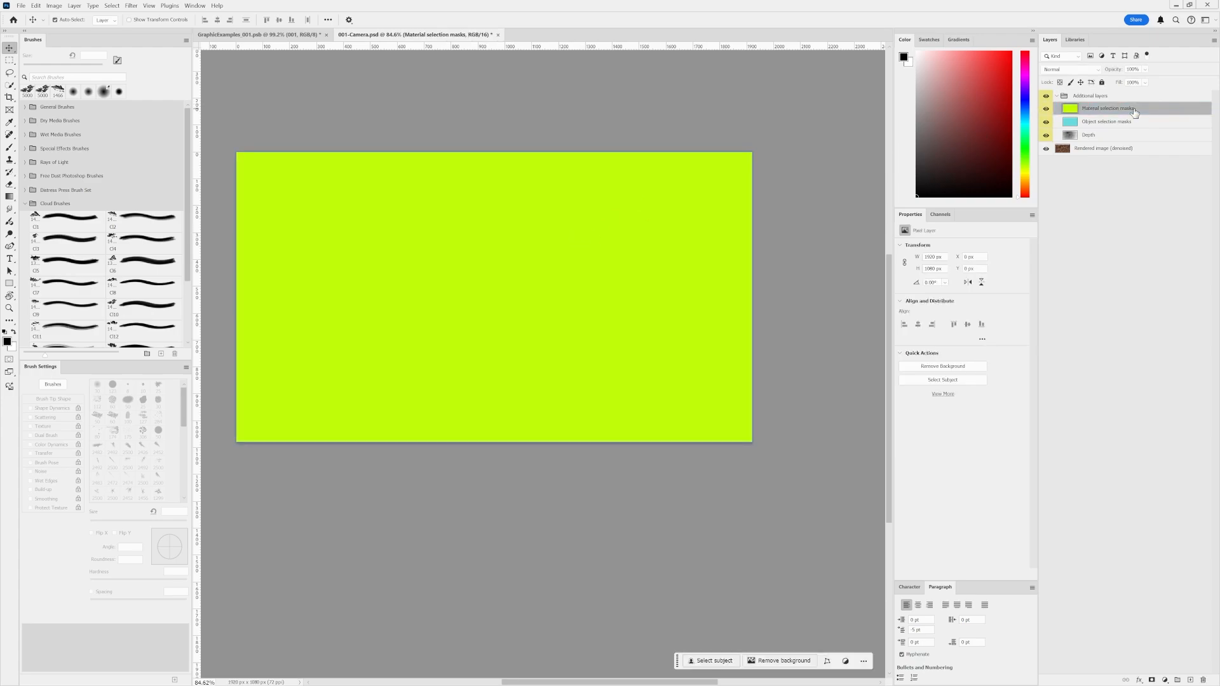
{"action": "left_click", "coordinate": [1107, 125]}
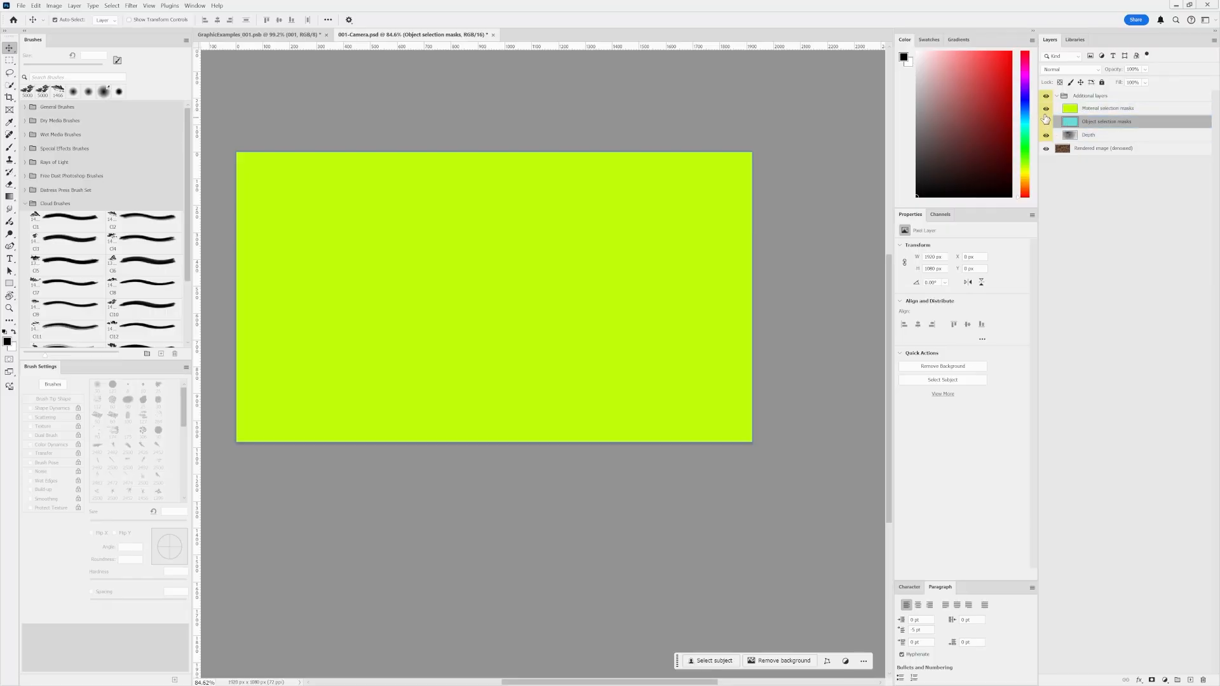
{"action": "left_click", "coordinate": [1045, 110]}
{"action": "scroll", "coordinate": [404, 286], "scroll_direction": "up", "scroll_amount": 3, "text": "alt"}
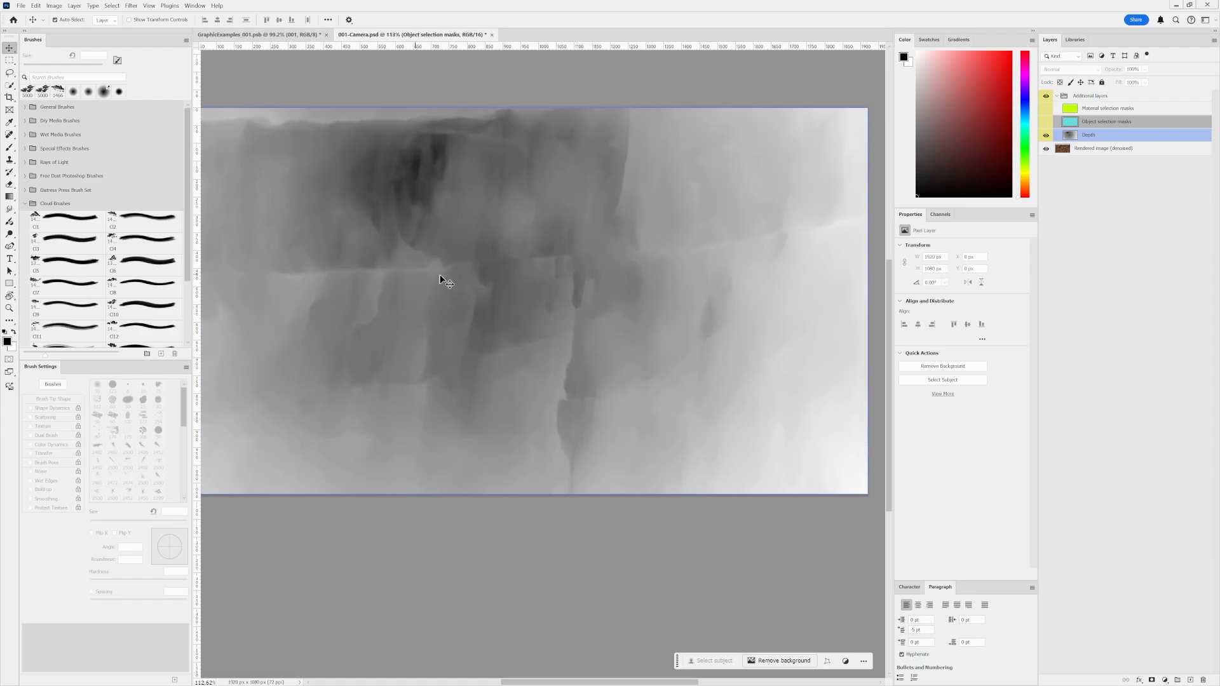
{"action": "scroll", "coordinate": [445, 280], "scroll_direction": "up", "scroll_amount": 2, "text": "alt"}
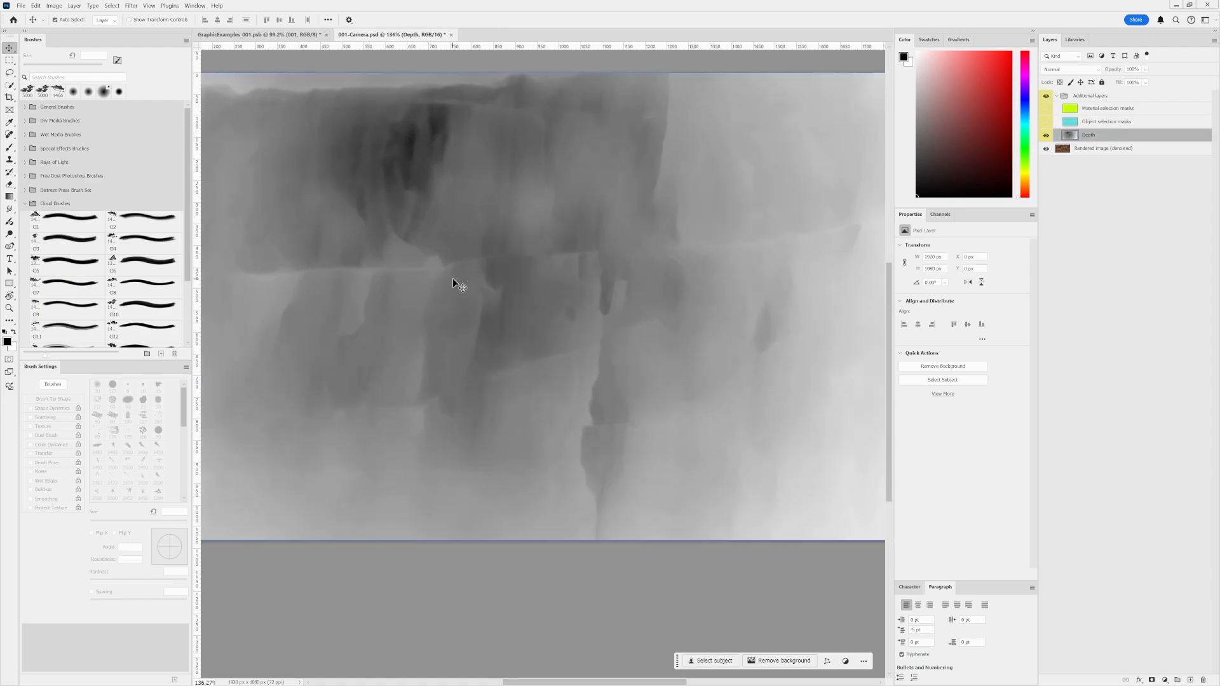
{"action": "scroll", "coordinate": [605, 288], "scroll_direction": "down", "scroll_amount": 3, "text": "alt"}
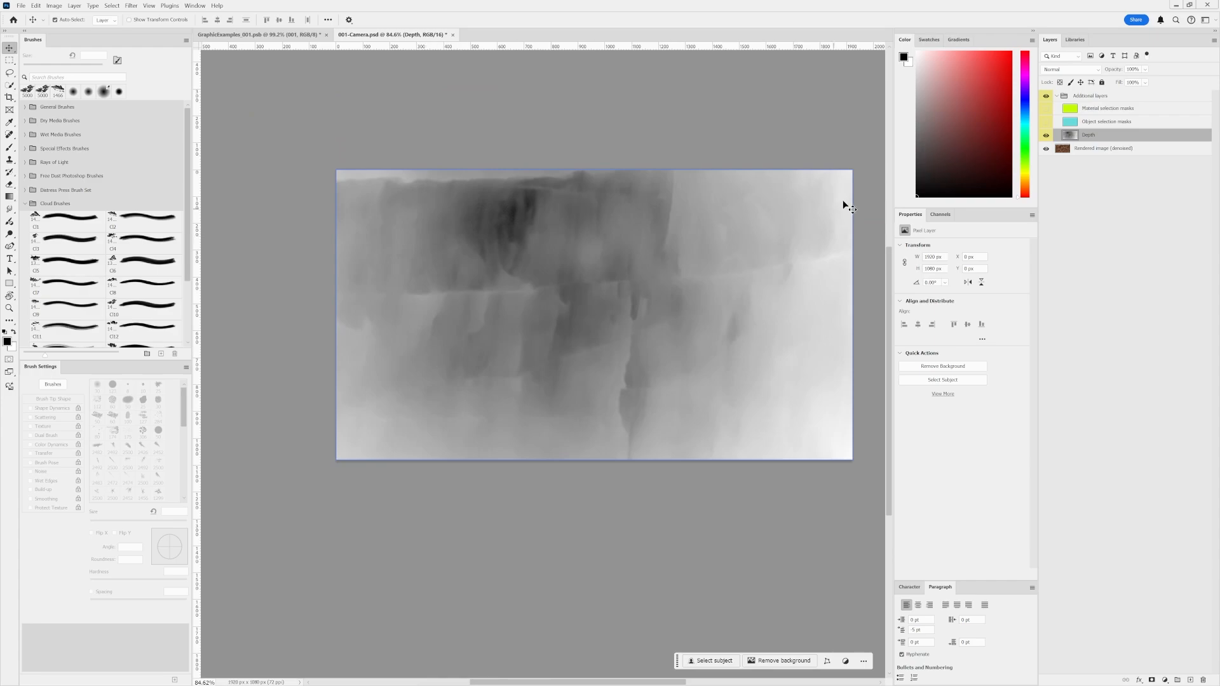
{"action": "left_click", "coordinate": [1046, 135]}
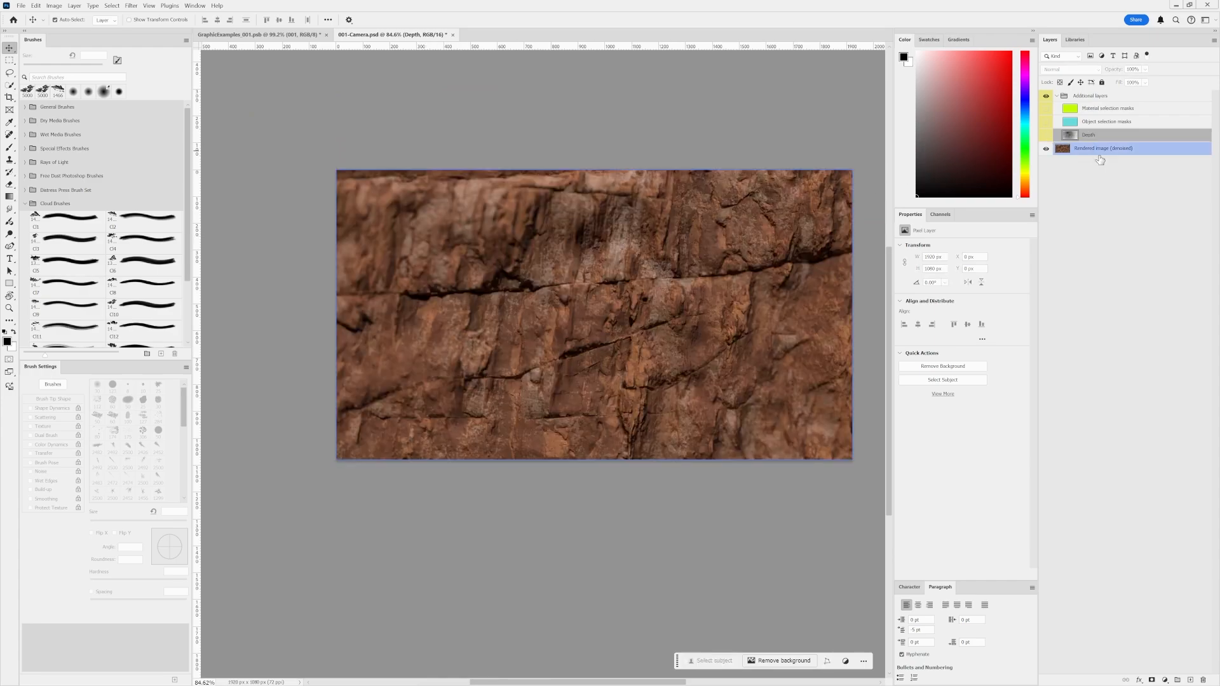
Bring the Pine Tree Camping Equipment logo from GraphicExamples_001.psb into 001-Camera.psd, centered directly above the denoised render layer.
{"action": "left_click", "coordinate": [659, 283]}
{"action": "left_click", "coordinate": [260, 34]}
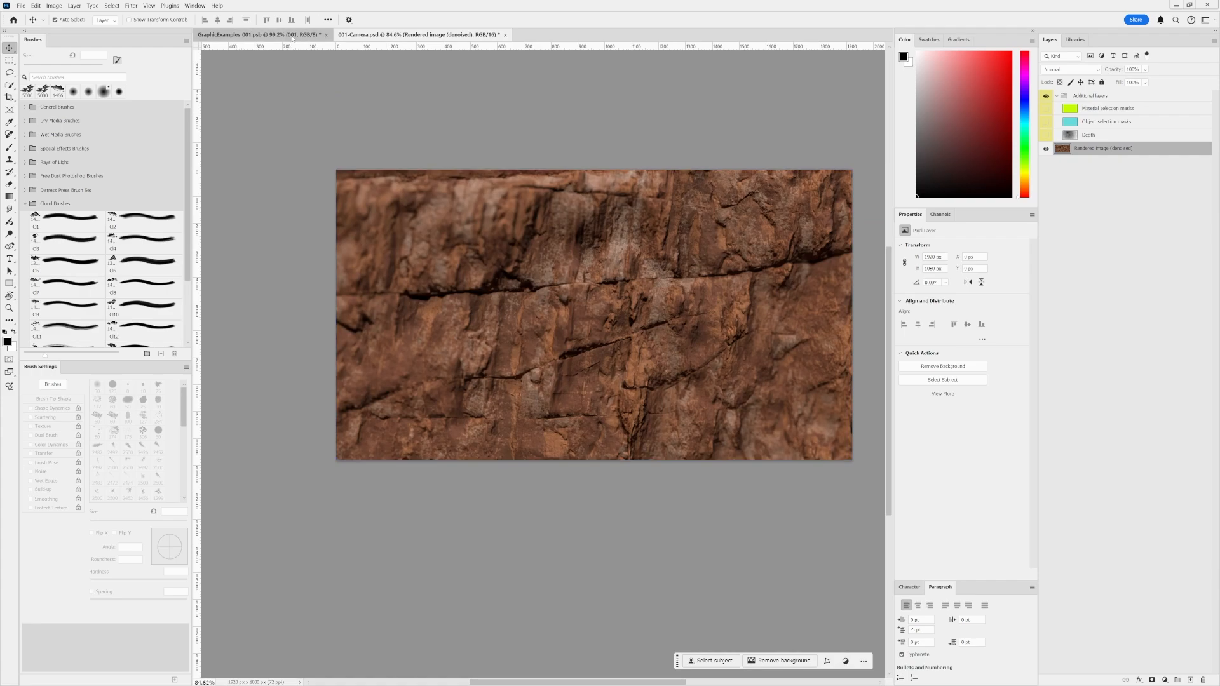
{"action": "left_click", "coordinate": [572, 287]}
{"action": "left_click_drag", "start_coordinate": [572, 287], "coordinate": [599, 216]}
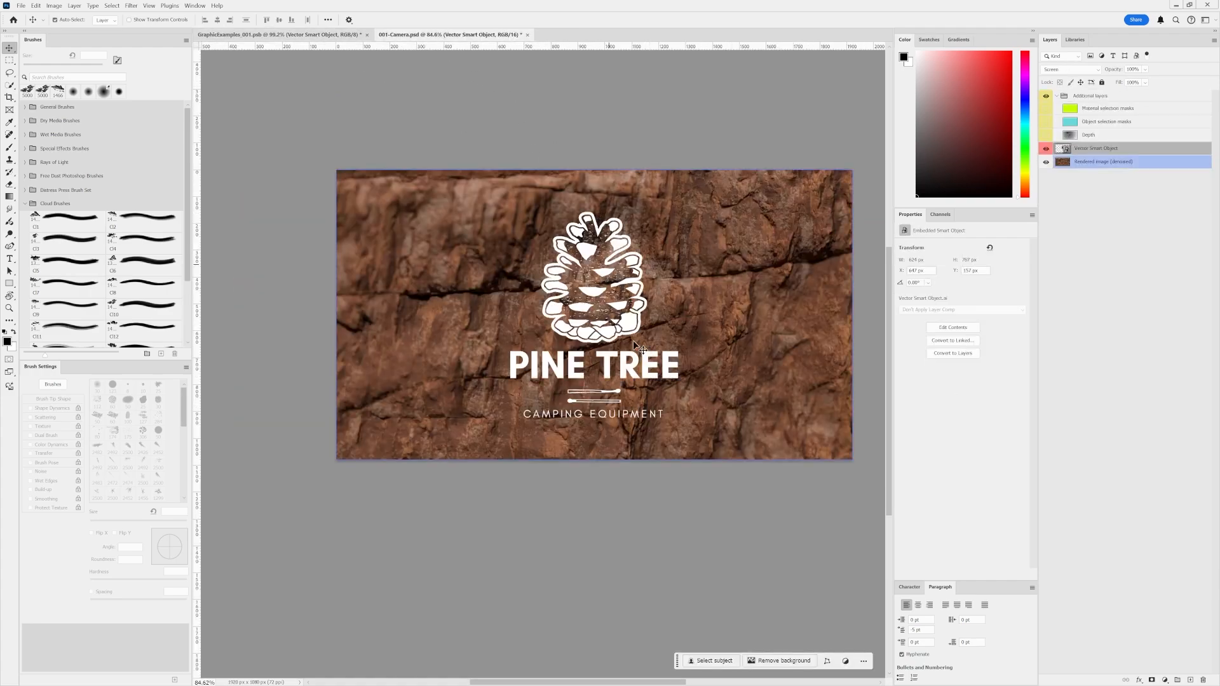
{"action": "scroll", "coordinate": [638, 354], "scroll_direction": "down", "scroll_amount": 5, "text": "alt"}
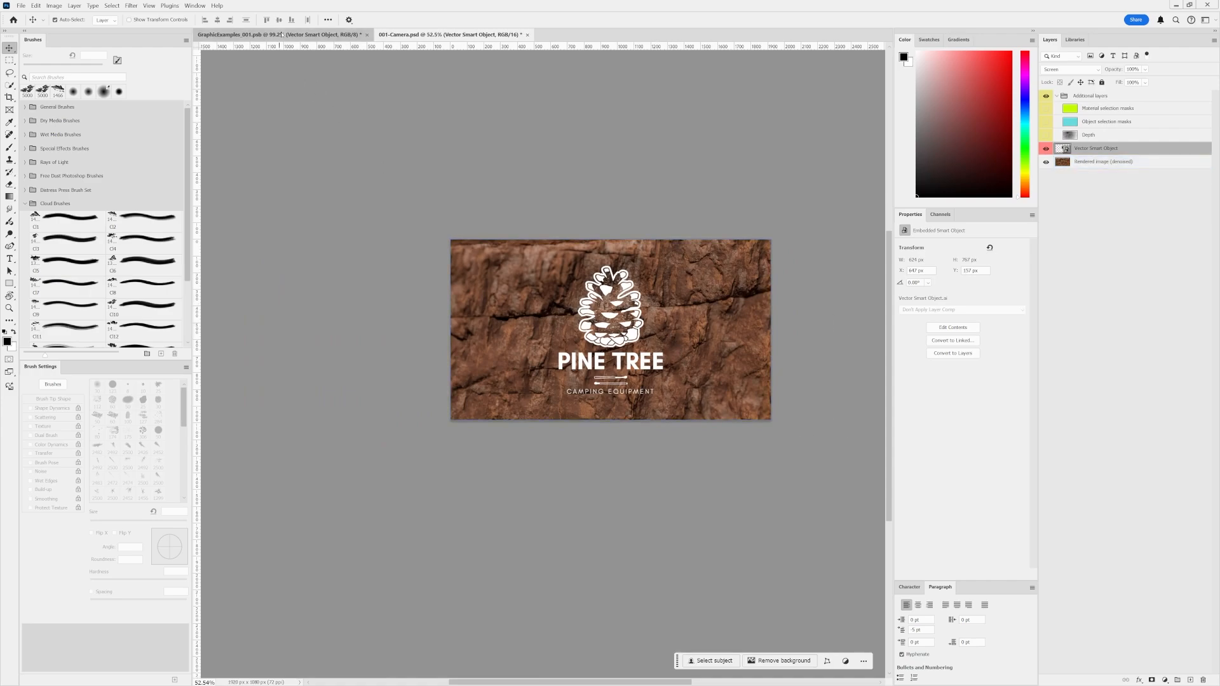
Switch to GraphicExamples_001.psb and hide groups 001 and 002 to examine the Blackdeer logo over its rock background.
{"action": "left_click", "coordinate": [280, 35]}
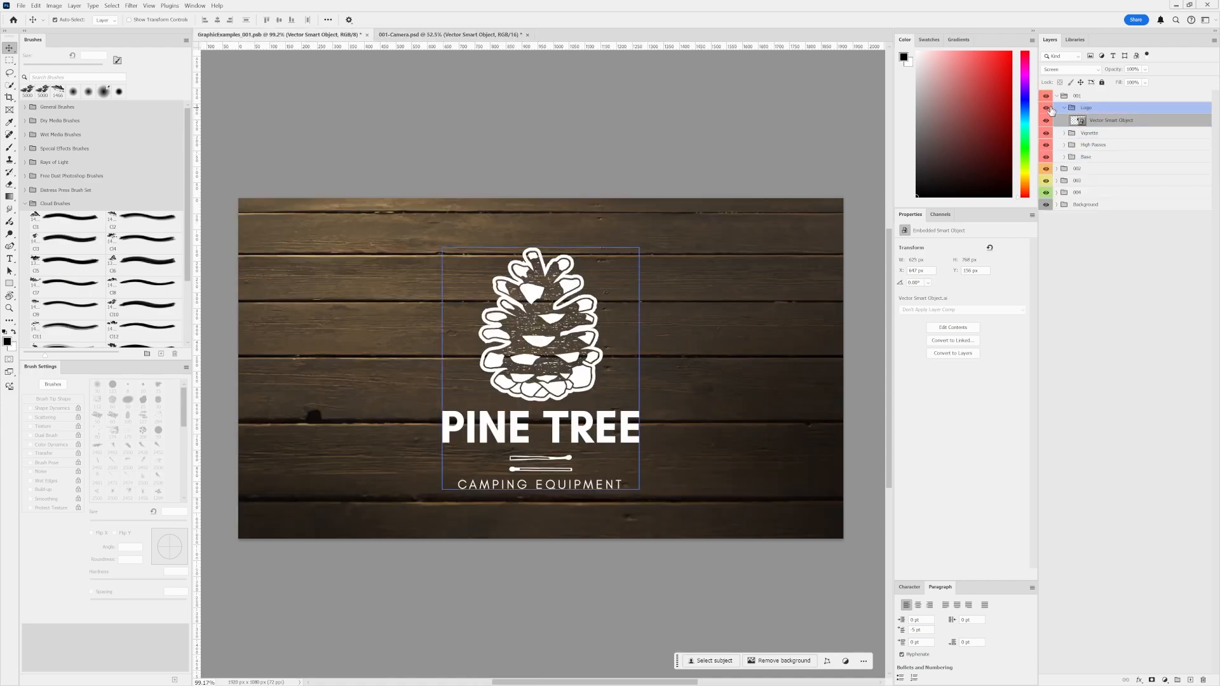
{"action": "left_click", "coordinate": [1057, 96]}
{"action": "left_click", "coordinate": [1047, 96]}
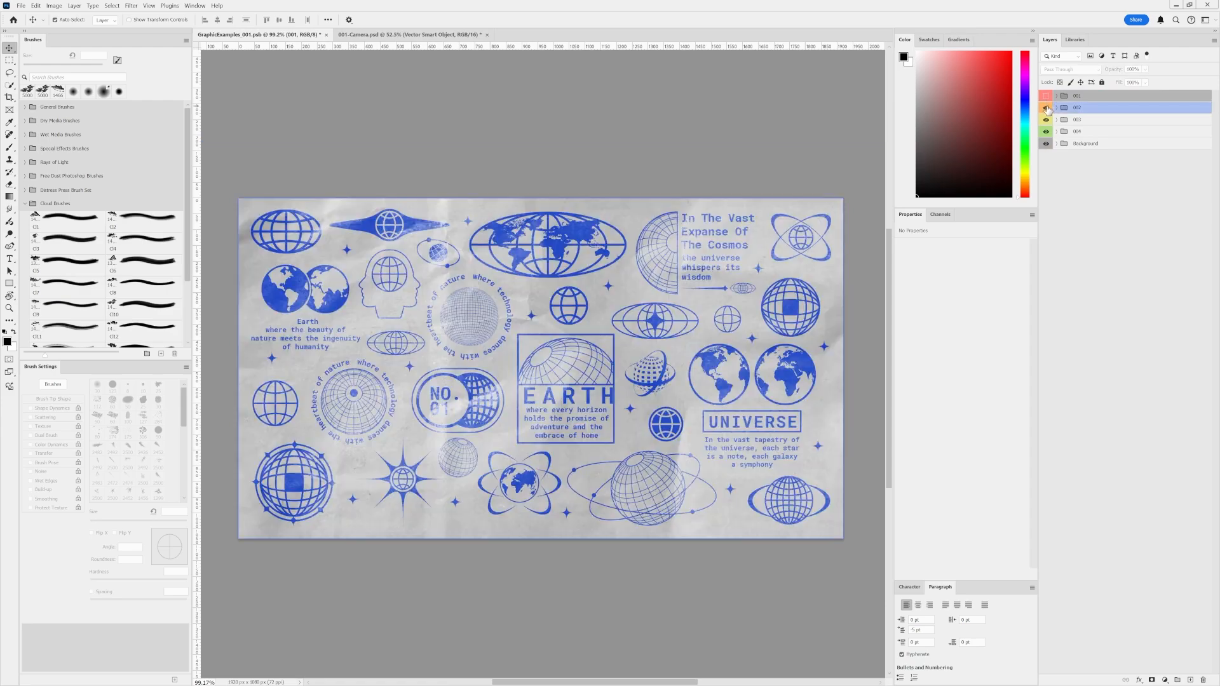
{"action": "left_click", "coordinate": [1046, 108]}
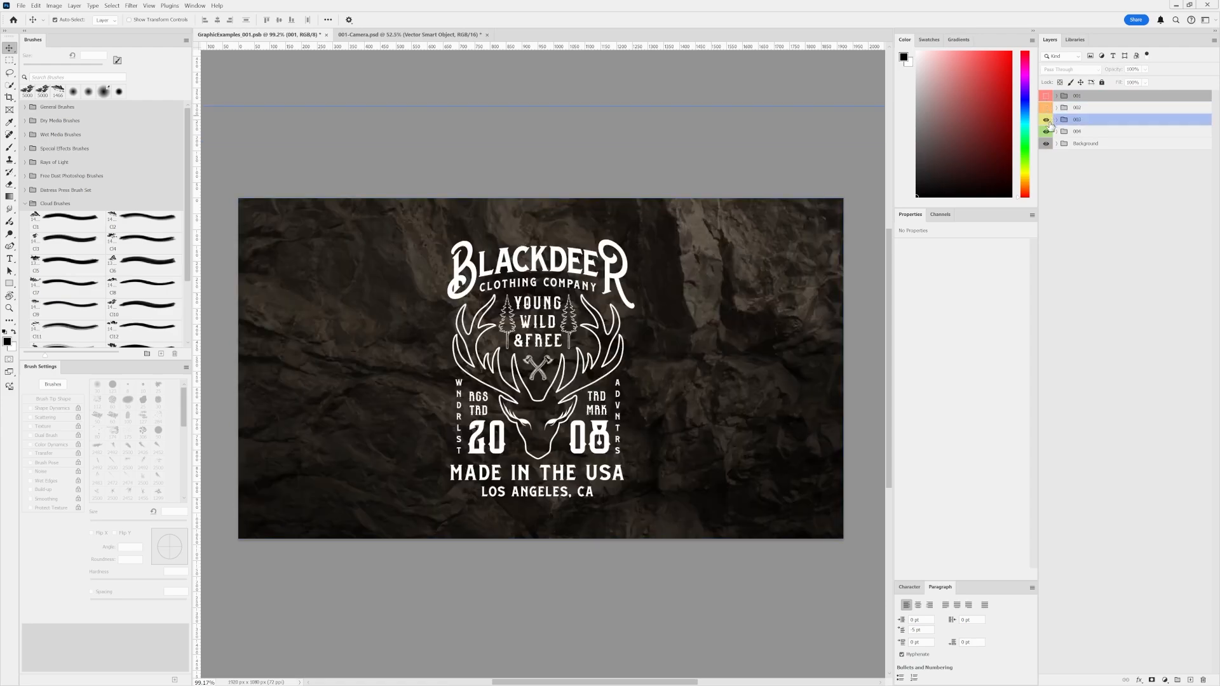
{"action": "scroll", "coordinate": [788, 321], "scroll_direction": "up", "scroll_amount": 4, "text": "alt"}
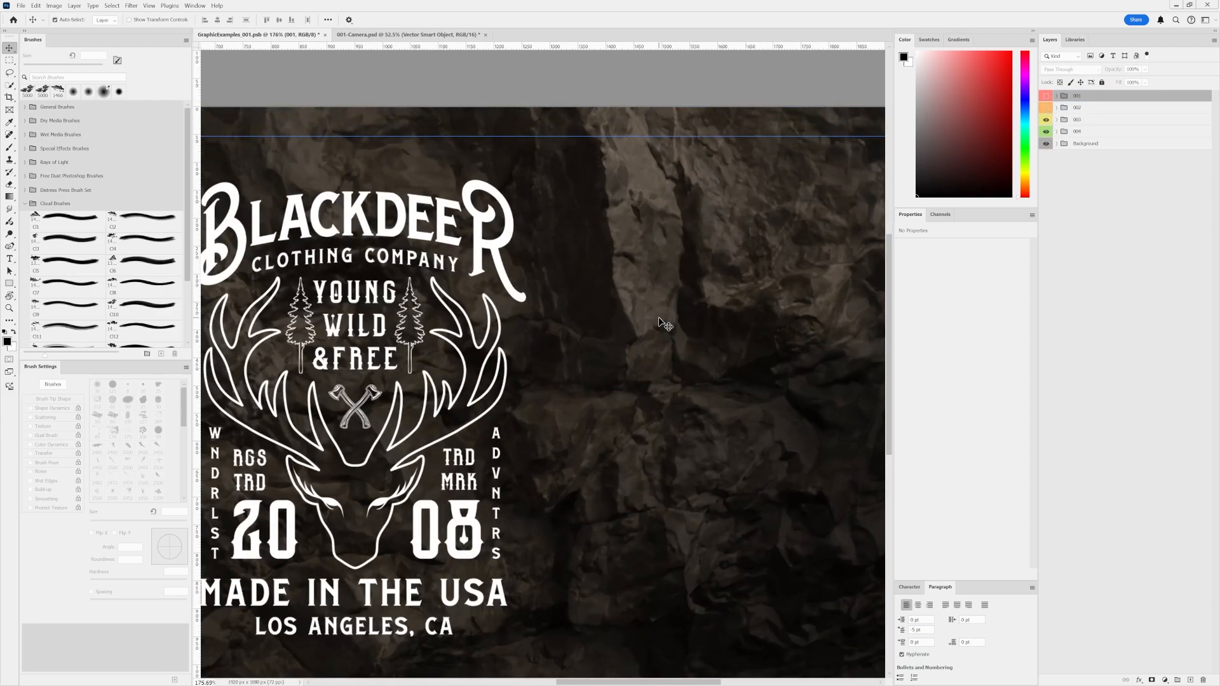
{"action": "scroll", "coordinate": [574, 328], "scroll_direction": "down", "scroll_amount": 2, "text": "alt"}
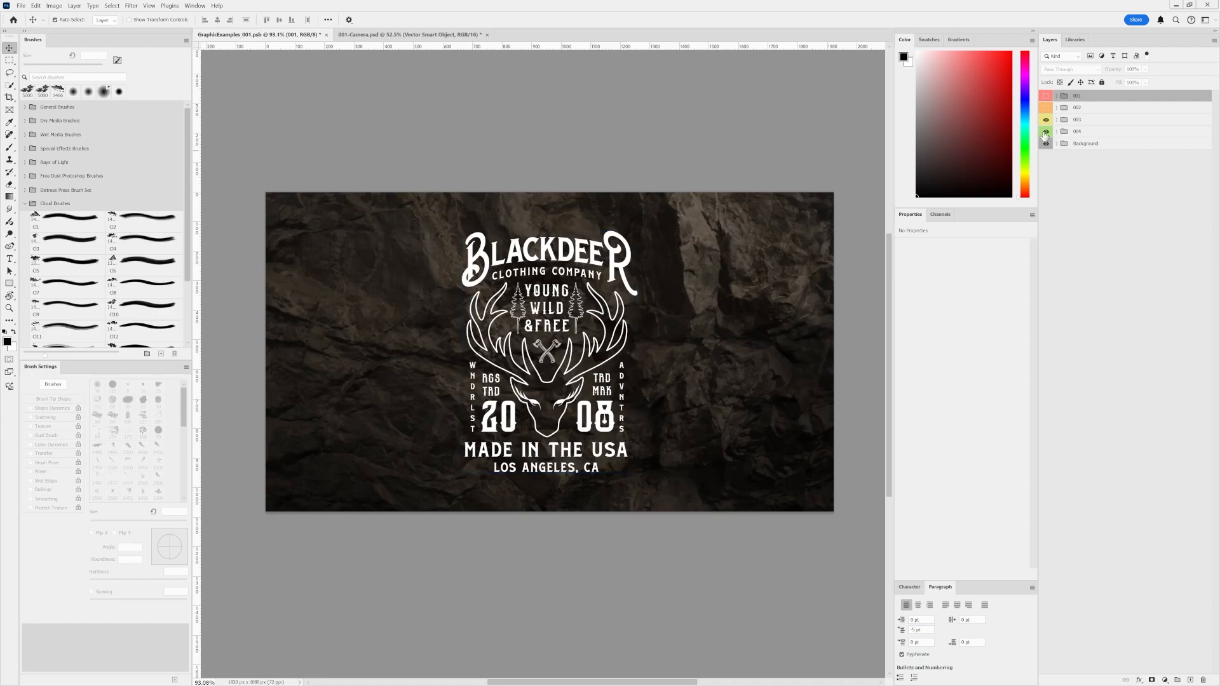
Expand group 003 to examine its subgroups, and collapse it again.
{"action": "left_click", "coordinate": [1061, 121]}
{"action": "left_click", "coordinate": [1057, 121]}
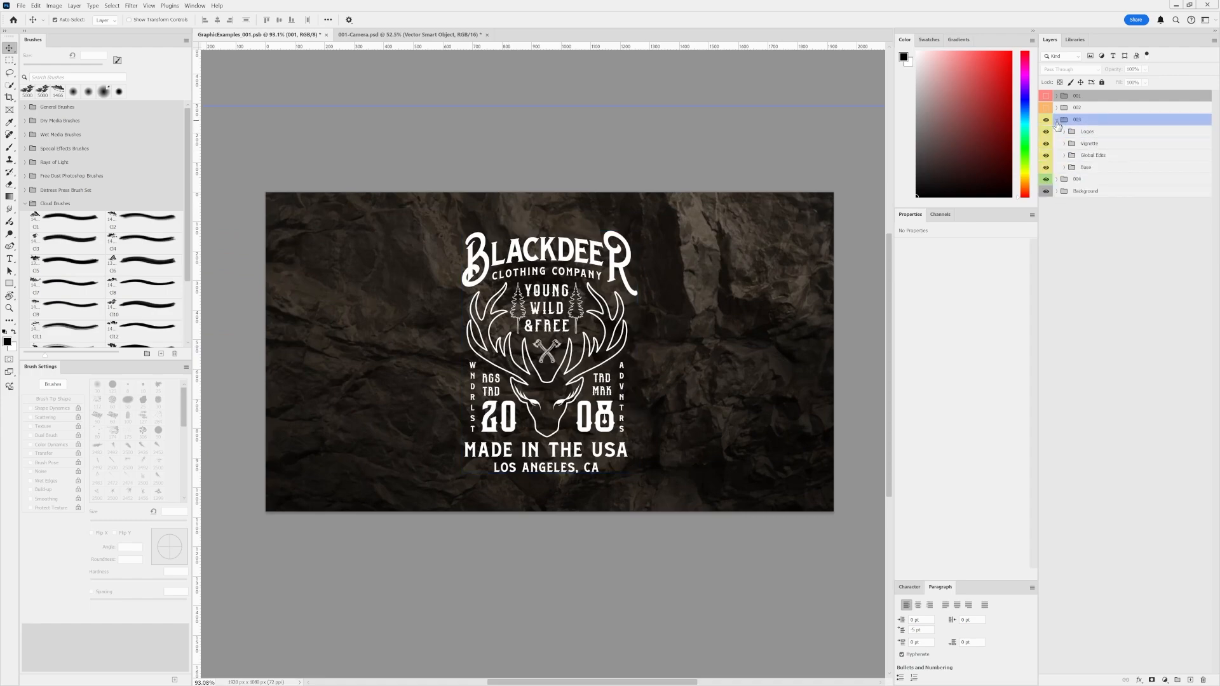
{"action": "left_click", "coordinate": [1057, 120]}
Show and expand group 001, hiding its Logo, Vignette and High Passes subgroups to examine only the Base.
{"action": "left_click", "coordinate": [1047, 96]}
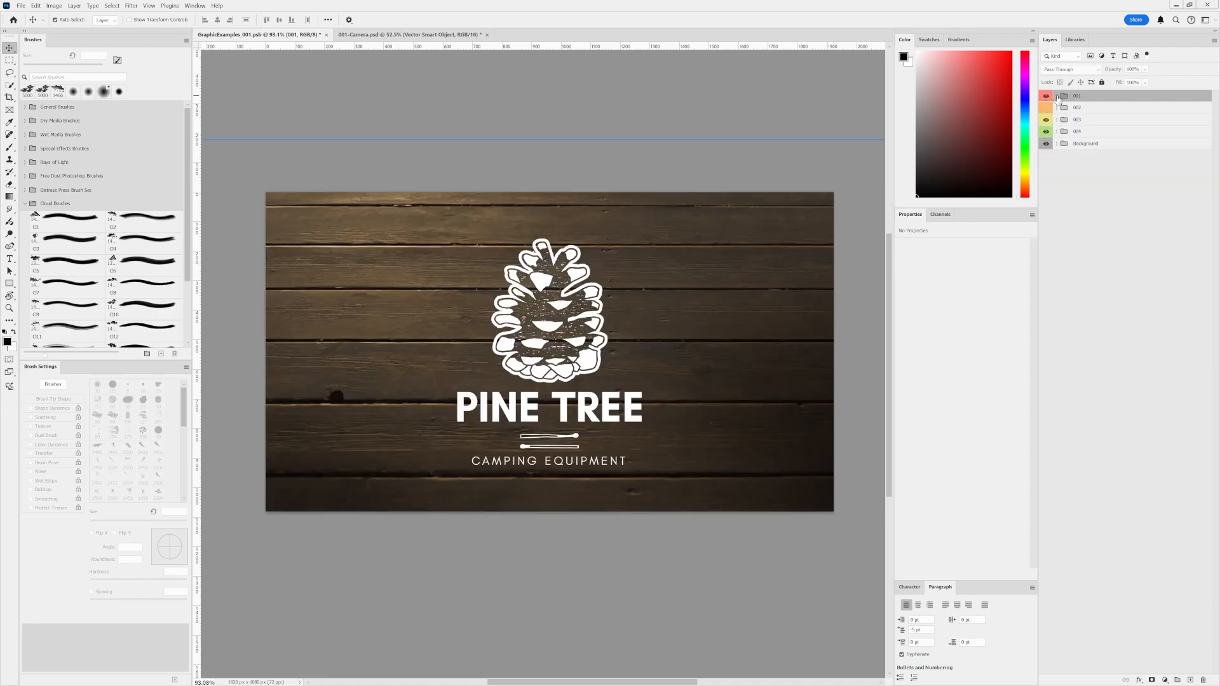
{"action": "left_click", "coordinate": [1057, 96]}
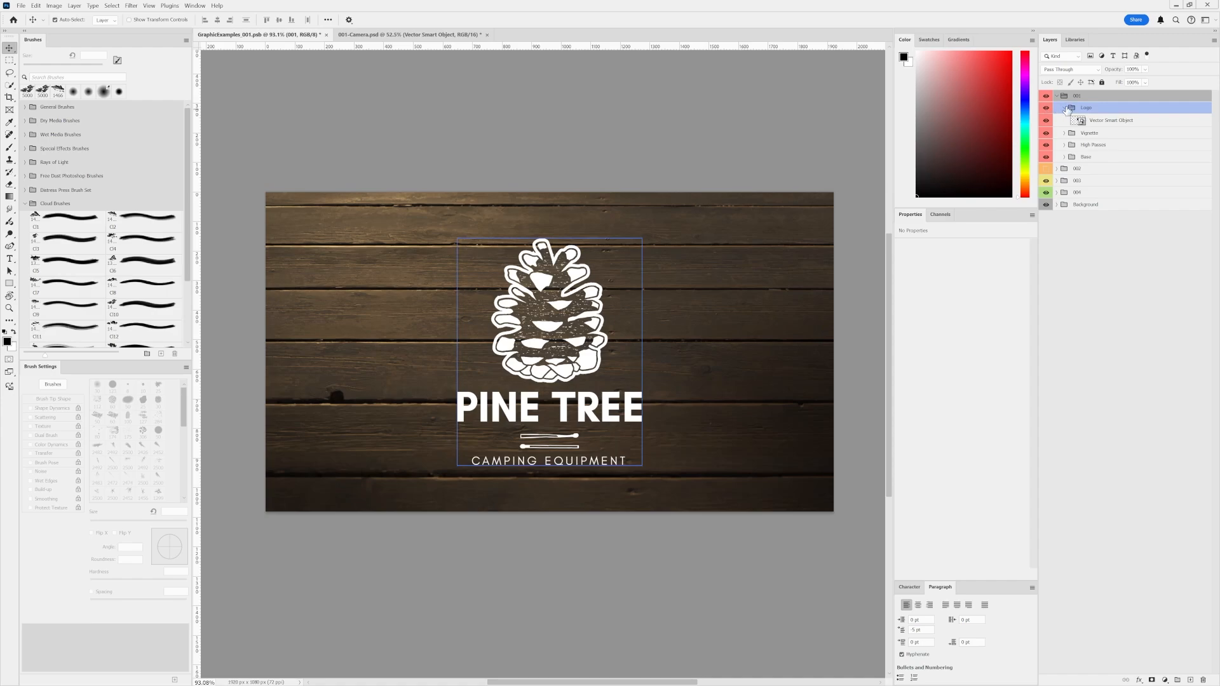
{"action": "left_click", "coordinate": [1065, 108]}
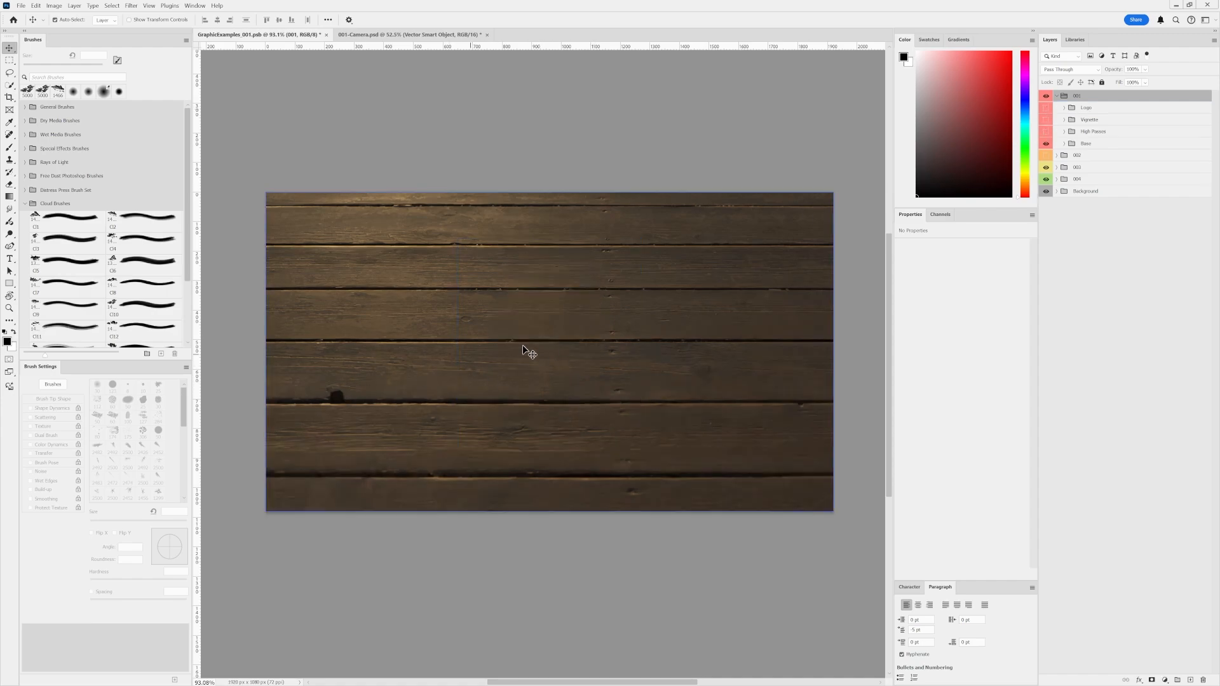
Show the High Passes and Vignette subgroups of group 001 again to compare their effect on the wood background.
{"action": "left_click", "coordinate": [1047, 135]}
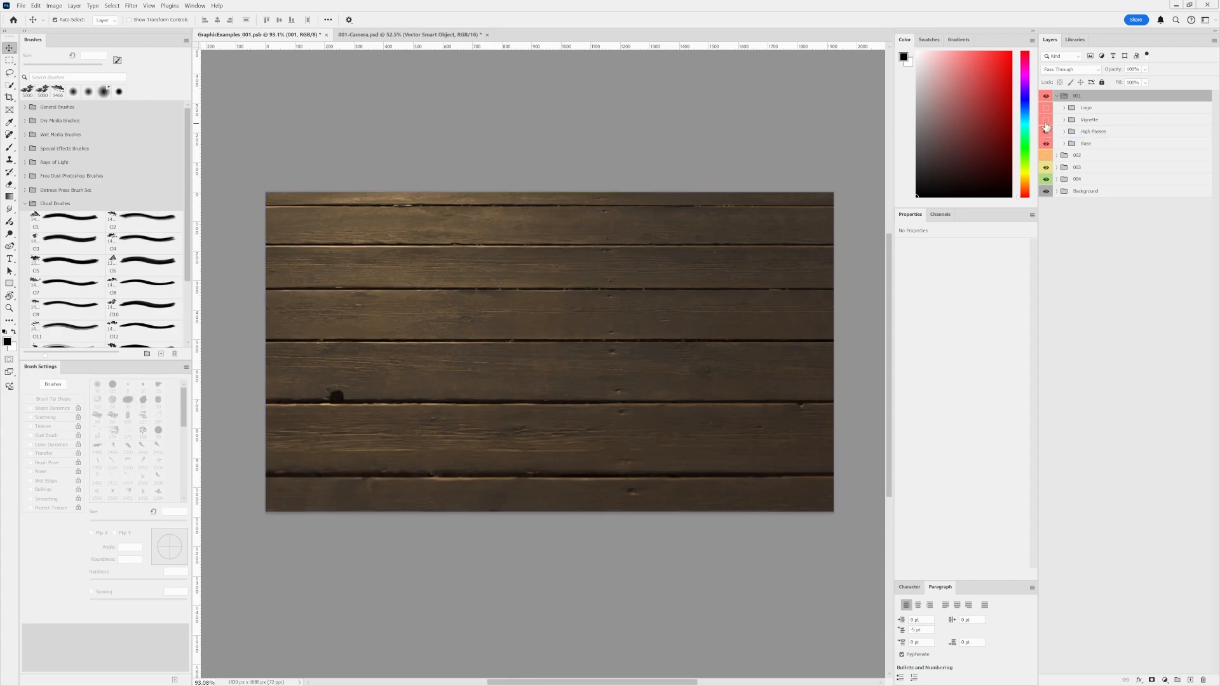
{"action": "left_click", "coordinate": [1047, 120]}
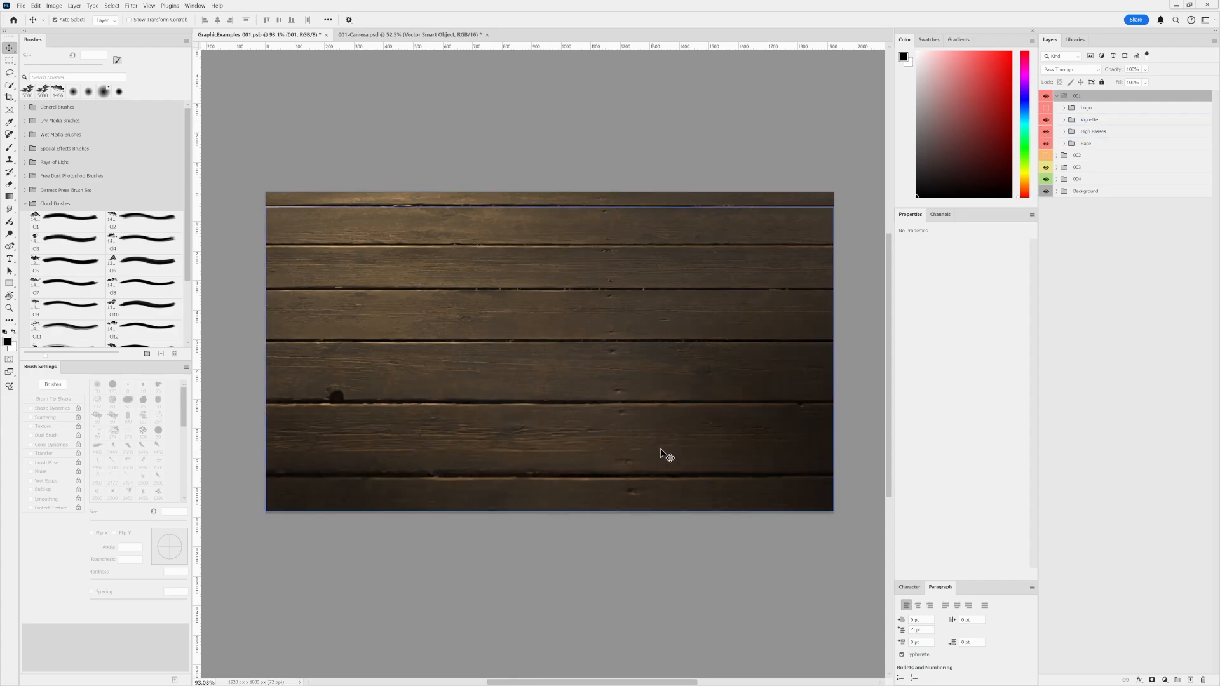